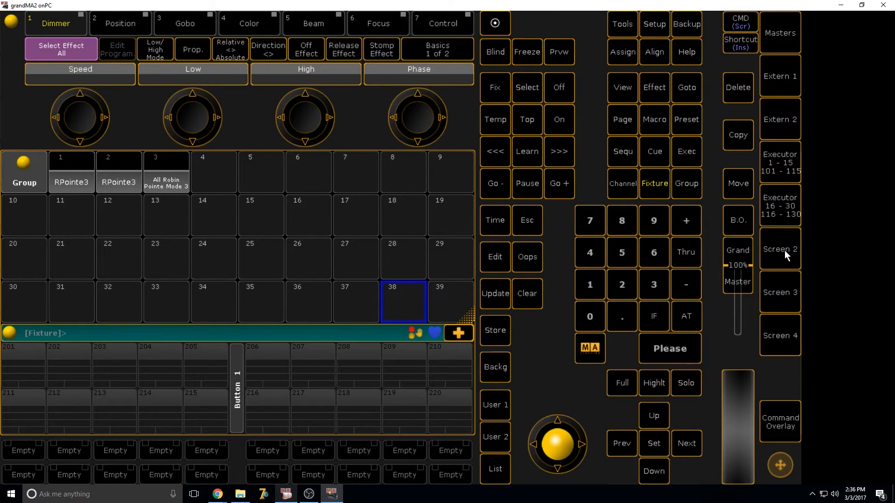
{"action": "key", "text": "alt+Tab"}
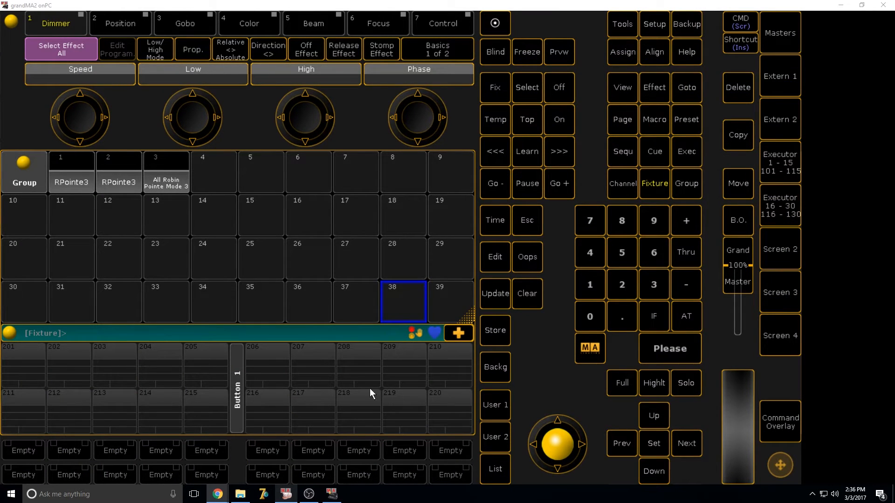
{"action": "left_click", "coordinate": [662, 21]}
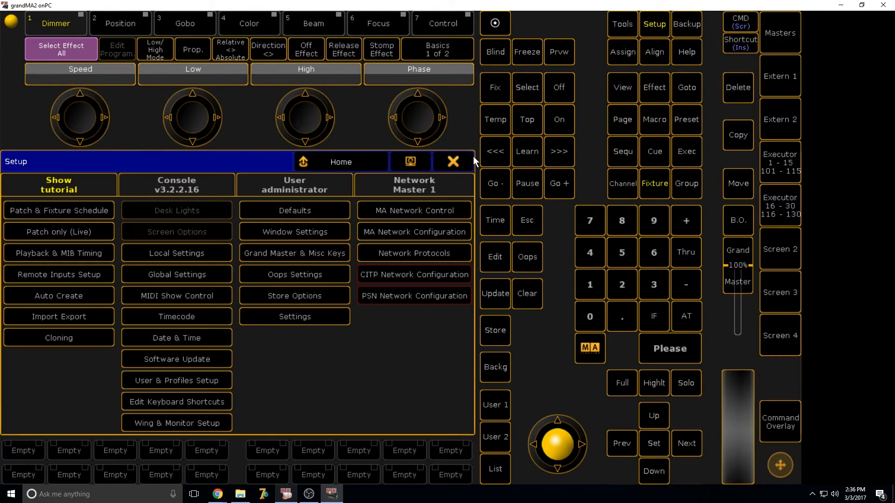
{"action": "left_click", "coordinate": [454, 161]}
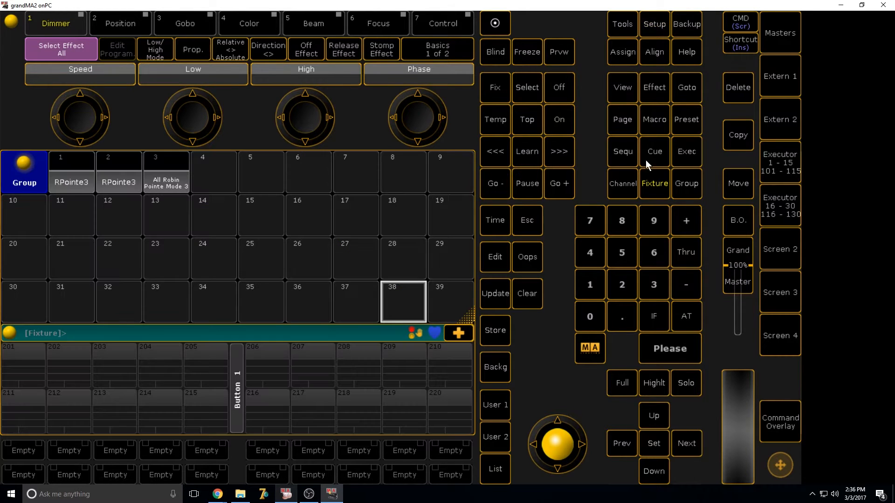
- Import all effects in predefined.xml, from Dimmer Sin through BMP Rainbow Hue, starting at effect 1, and check the effect pool
{"action": "left_click", "coordinate": [656, 23]}
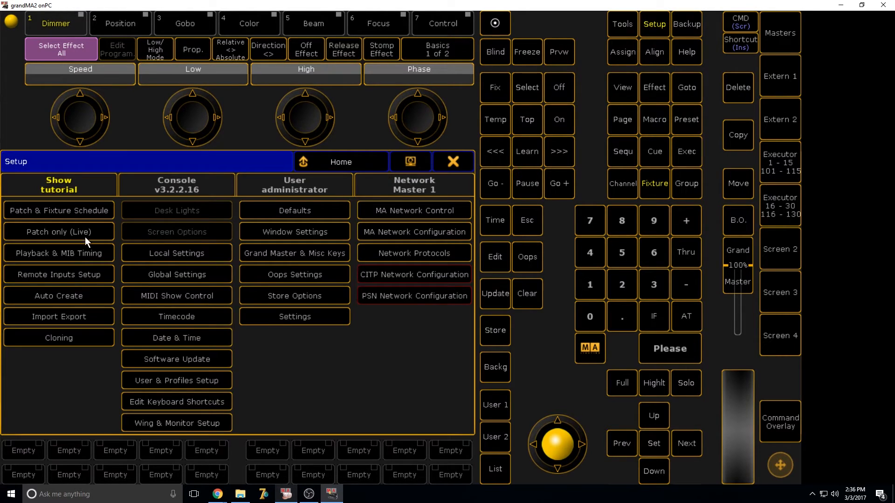
{"action": "left_click", "coordinate": [77, 319]}
{"action": "left_click", "coordinate": [178, 207]}
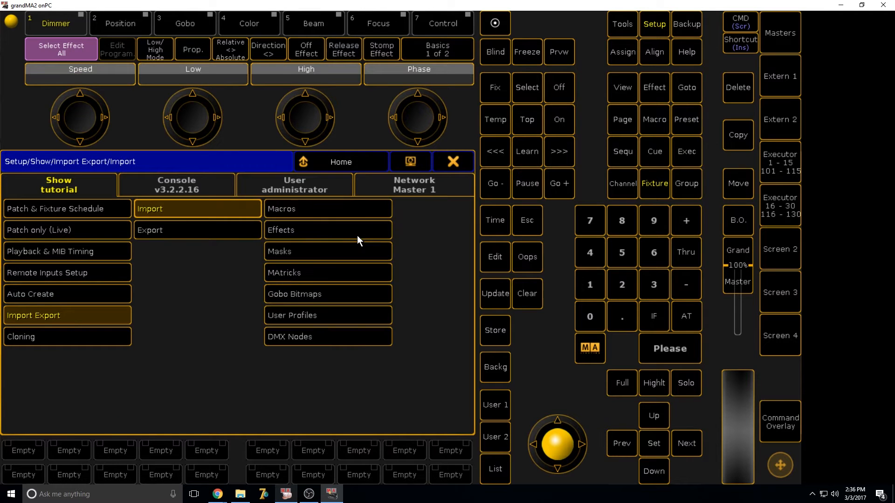
{"action": "left_click", "coordinate": [282, 232]}
{"action": "left_click", "coordinate": [235, 254]}
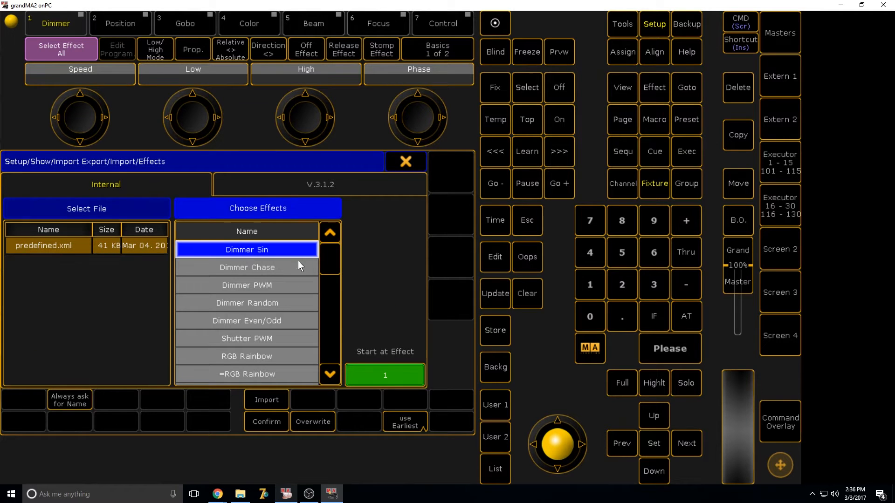
{"action": "left_click_drag", "start_coordinate": [322, 263], "coordinate": [313, 399]}
{"action": "left_click", "coordinate": [251, 374], "text": "shift"}
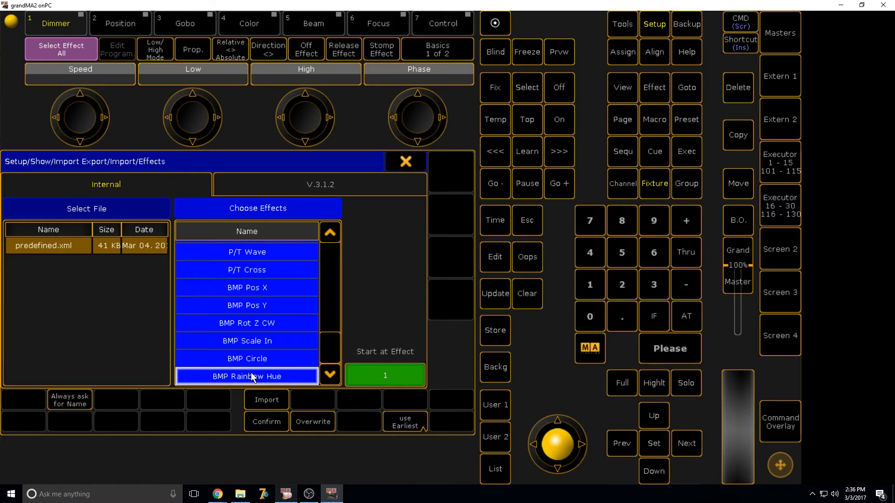
{"action": "left_click", "coordinate": [265, 400]}
{"action": "left_click", "coordinate": [406, 161]}
{"action": "left_click", "coordinate": [453, 162]}
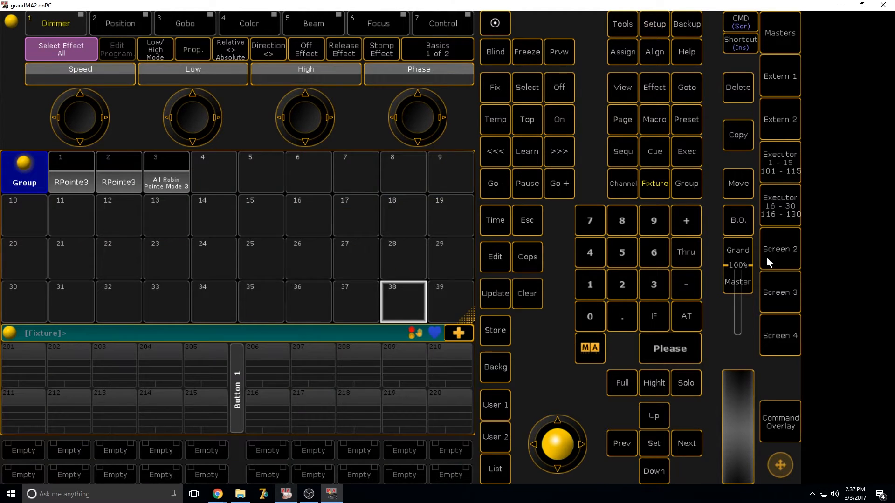
{"action": "left_click", "coordinate": [788, 259]}
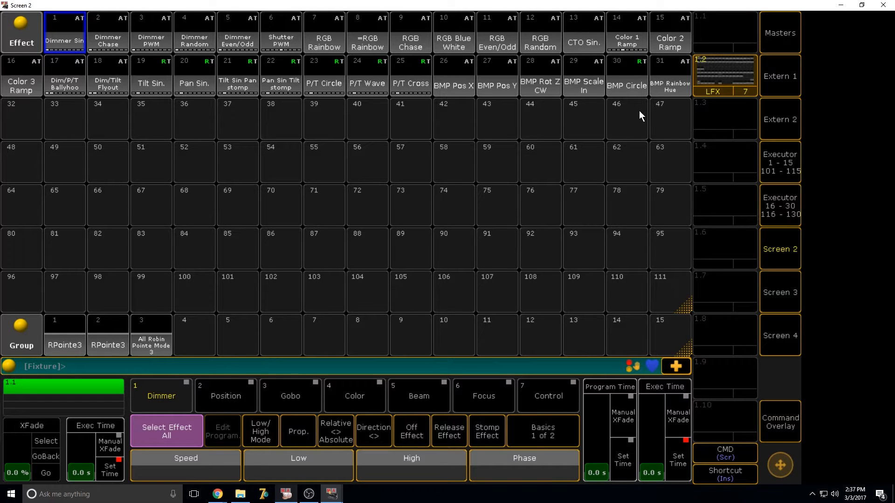
{"action": "left_click", "coordinate": [783, 250]}
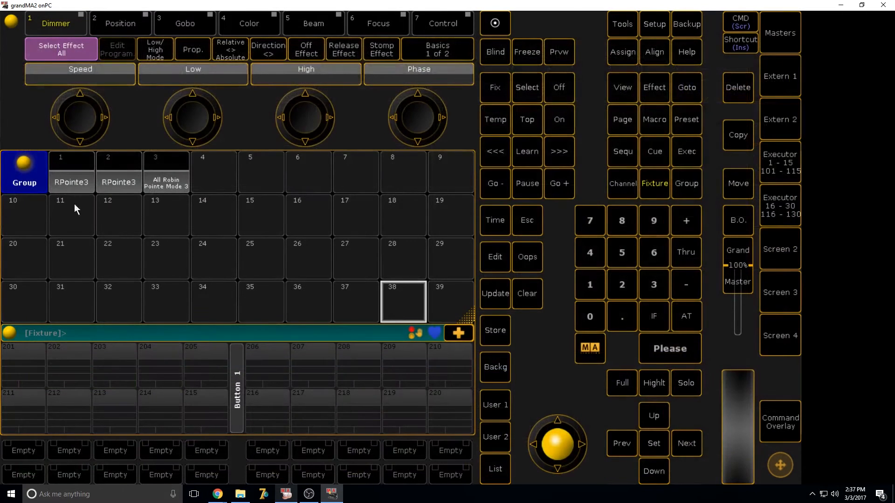
- Select the fixtures of RPointe3 group 1 and view the fixture row from a higher angle in the MA 3D stage view
{"action": "left_click", "coordinate": [74, 192]}
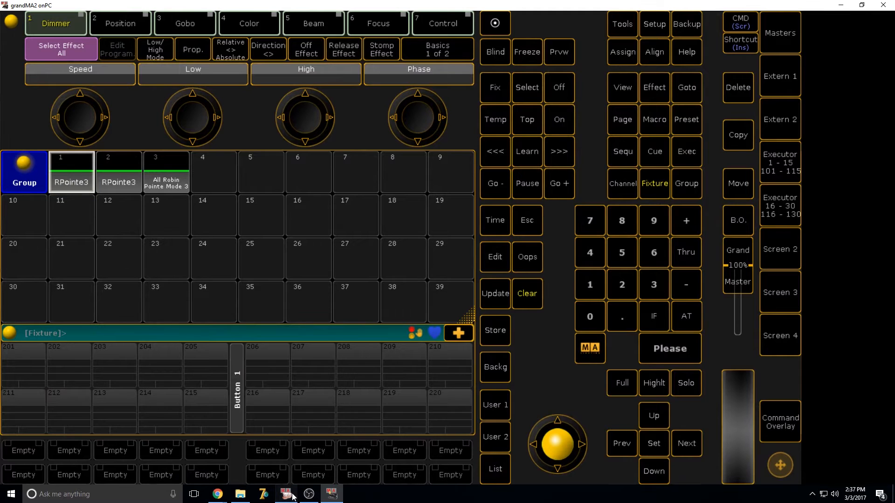
{"action": "left_click", "coordinate": [331, 495]}
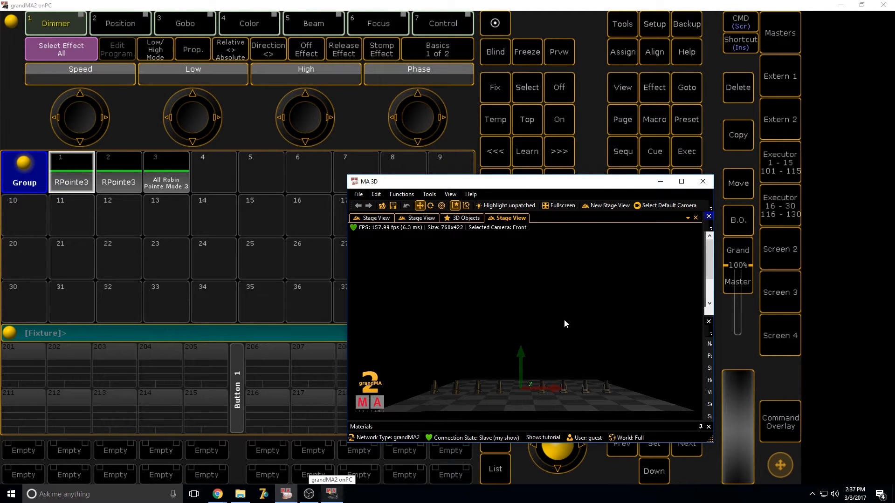
{"action": "right_click", "coordinate": [501, 366]}
{"action": "scroll", "coordinate": [500, 365], "scroll_direction": "down", "scroll_amount": 2}
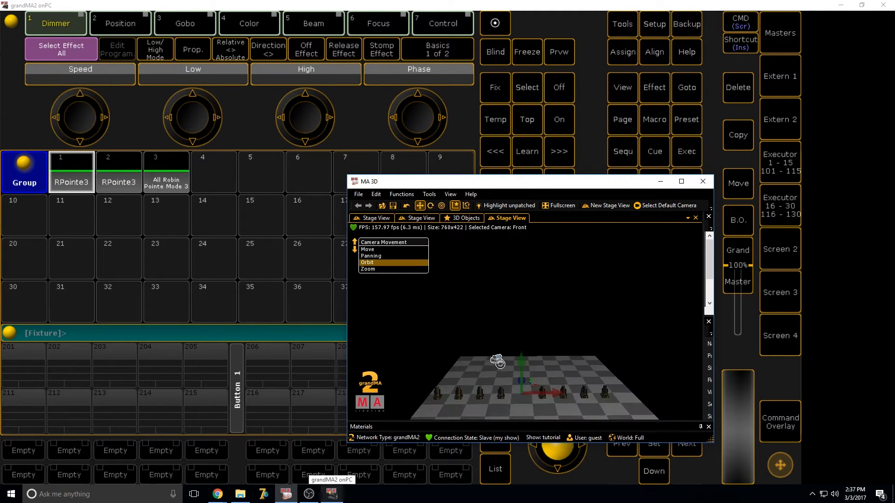
{"action": "left_click", "coordinate": [660, 181]}
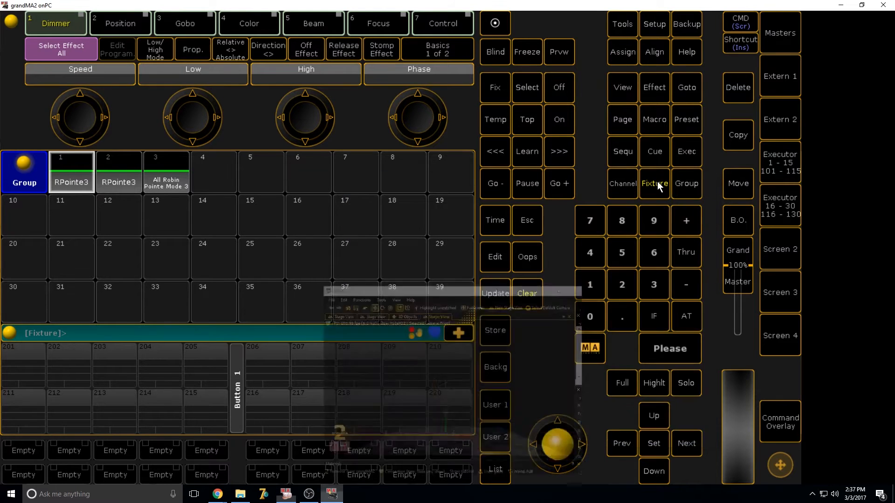
- Activate all attributes of RPointe3 group 1 and review its Dimmer, Position, Gobo, Color, Beam, Focus and Control attributes
{"action": "left_click", "coordinate": [60, 191]}
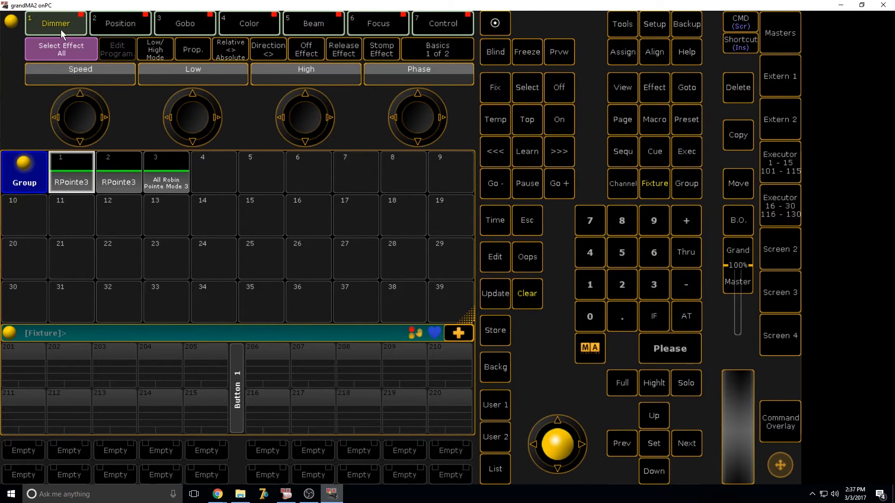
{"action": "left_click", "coordinate": [108, 27]}
{"action": "left_click", "coordinate": [163, 22]}
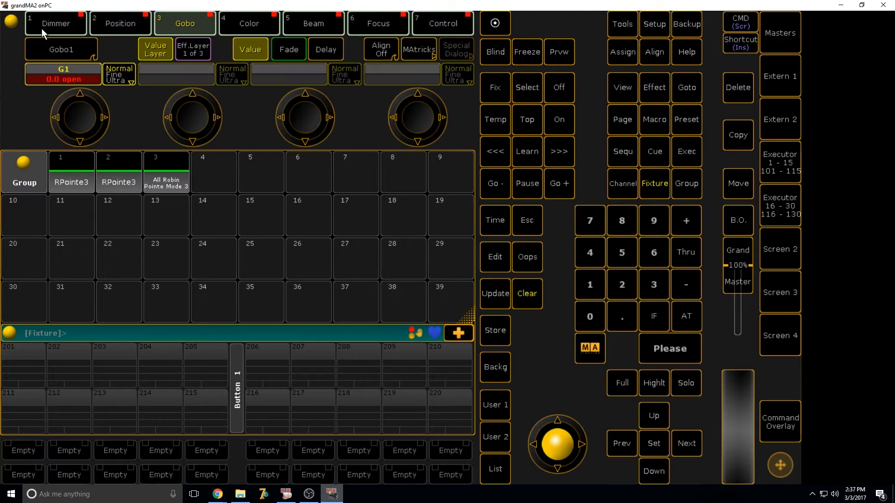
{"action": "left_click", "coordinate": [68, 27]}
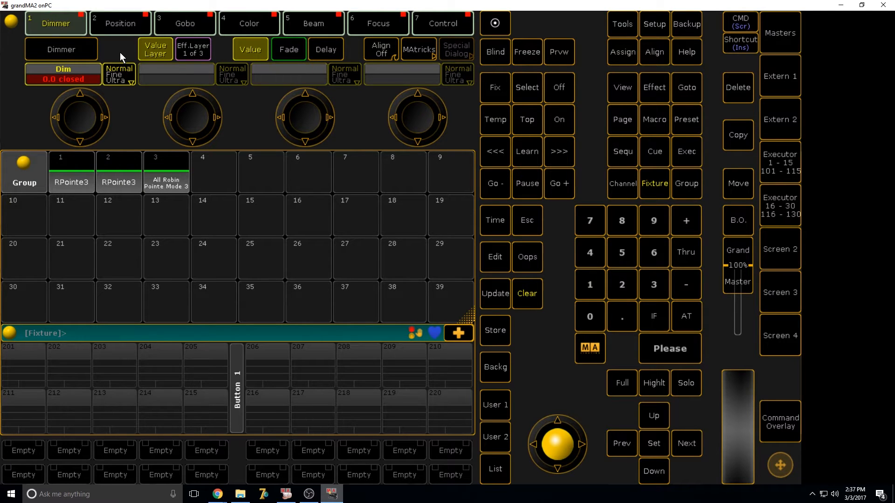
{"action": "left_click", "coordinate": [142, 22]}
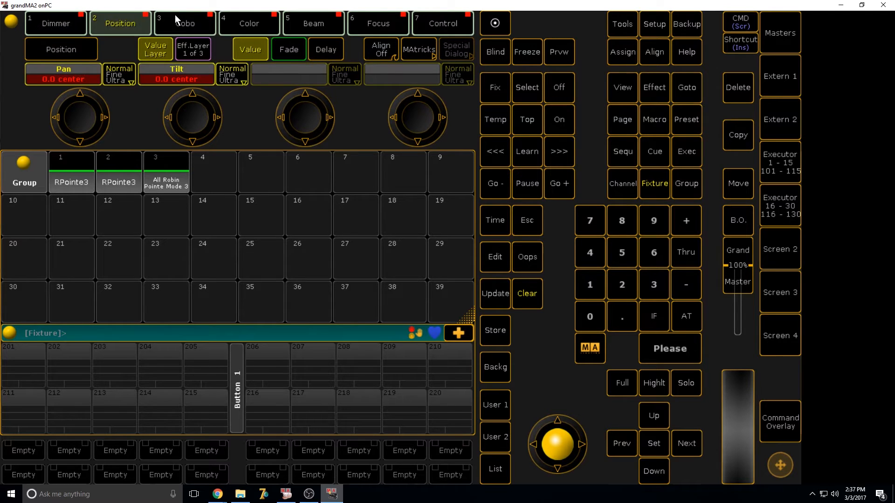
{"action": "left_click", "coordinate": [185, 23]}
{"action": "left_click", "coordinate": [250, 14]}
{"action": "left_click", "coordinate": [313, 24]}
{"action": "left_click", "coordinate": [372, 25]}
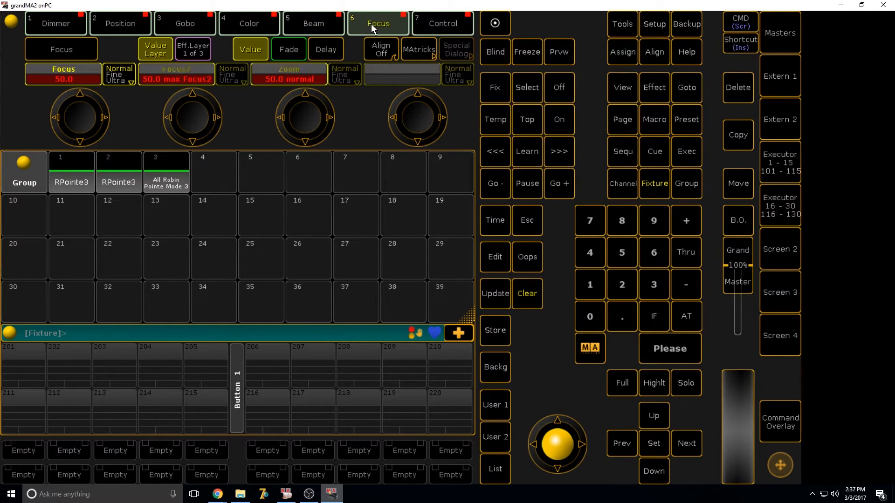
{"action": "left_click", "coordinate": [421, 19]}
- Review the fixture attribute types again in reverse order, from Control back to Dimmer, and clear the programmer
{"action": "left_click", "coordinate": [381, 23]}
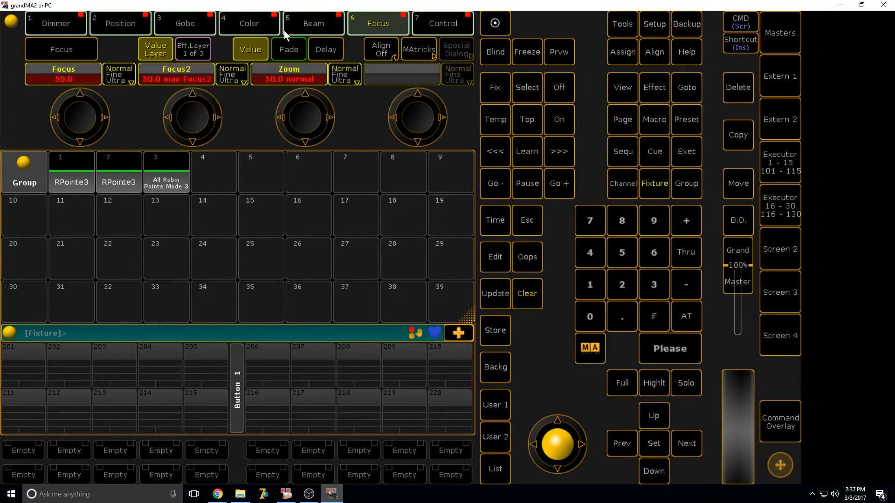
{"action": "left_click", "coordinate": [464, 31]}
{"action": "left_click", "coordinate": [360, 26]}
{"action": "left_click", "coordinate": [303, 29]}
{"action": "left_click", "coordinate": [229, 28]}
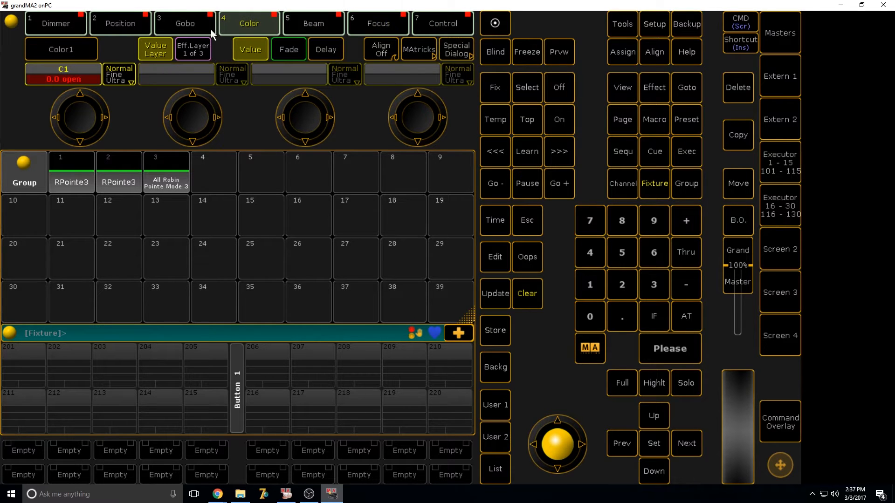
{"action": "left_click", "coordinate": [182, 32]}
{"action": "left_click", "coordinate": [136, 24]}
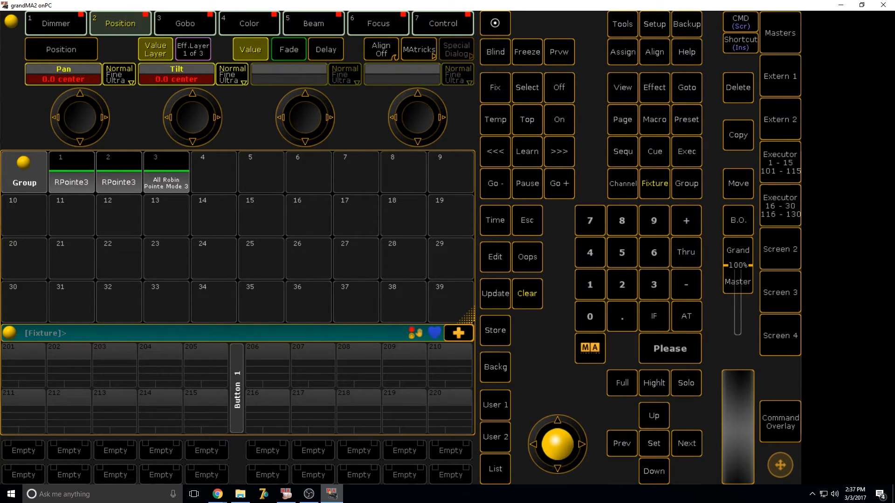
{"action": "left_click", "coordinate": [55, 31]}
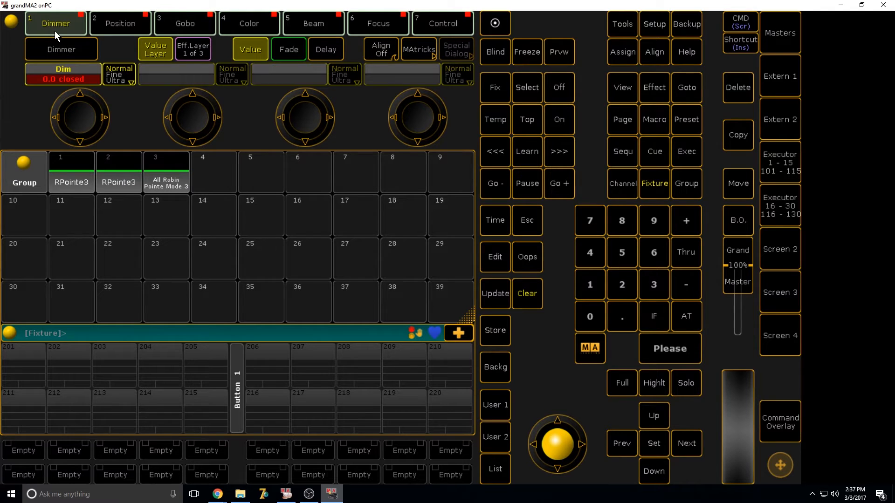
{"action": "left_click", "coordinate": [525, 295]}
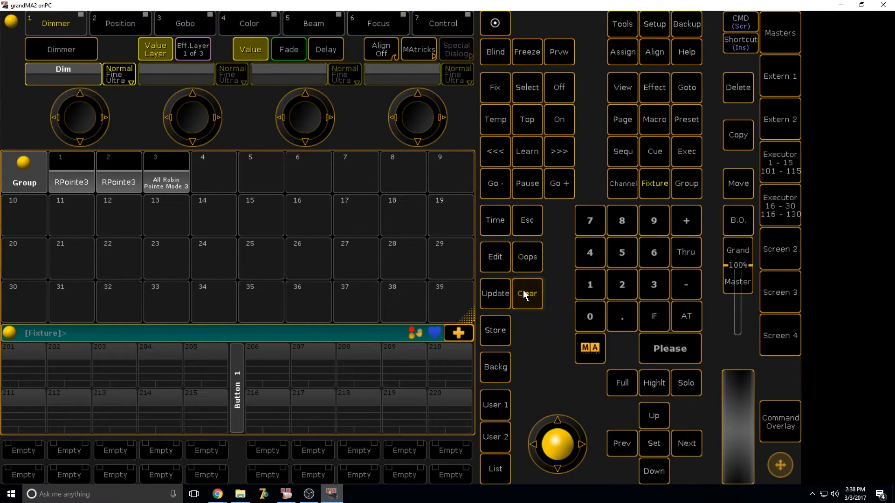
- Copy the P/T Circle effect from slot 23 to slot 39 of the effect pool on Screen 2
{"action": "left_click", "coordinate": [780, 250]}
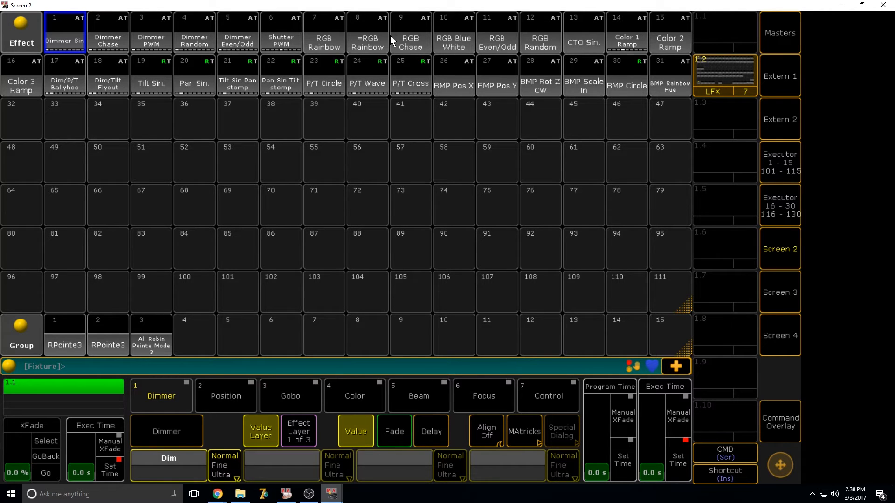
{"action": "left_click", "coordinate": [780, 424]}
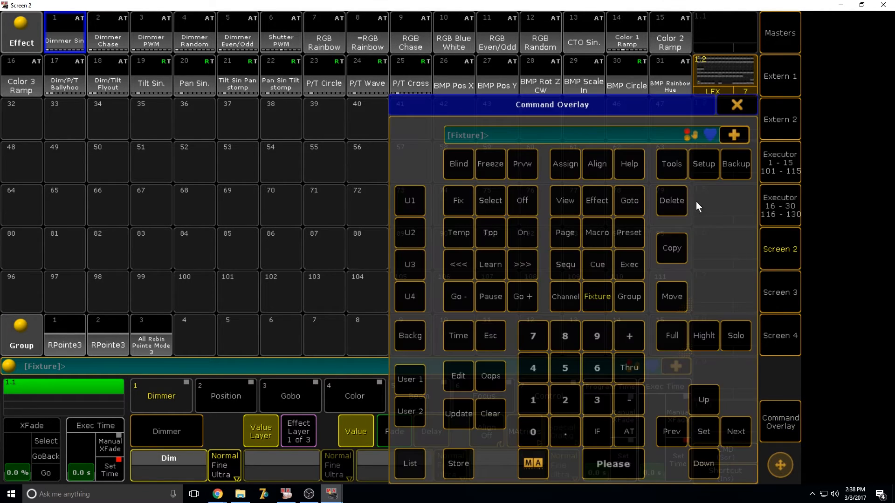
{"action": "left_click", "coordinate": [676, 246]}
{"action": "left_click", "coordinate": [312, 86]}
{"action": "left_click", "coordinate": [316, 132]}
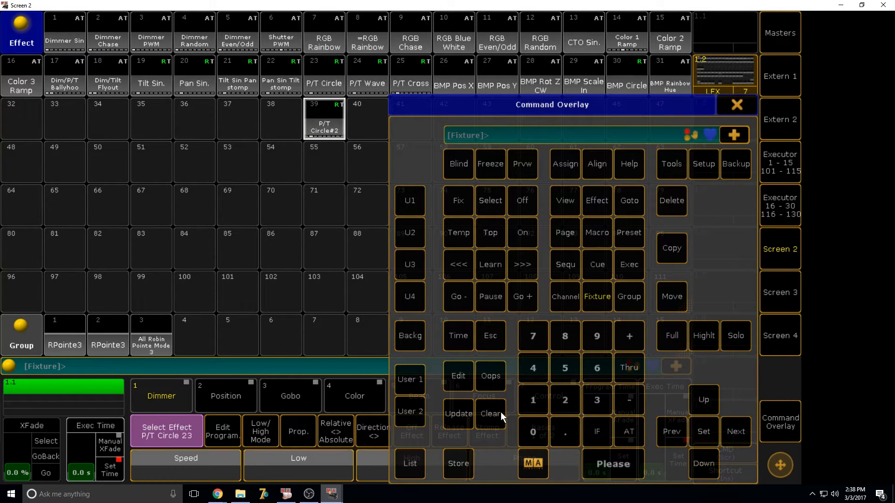
{"action": "left_click", "coordinate": [735, 107]}
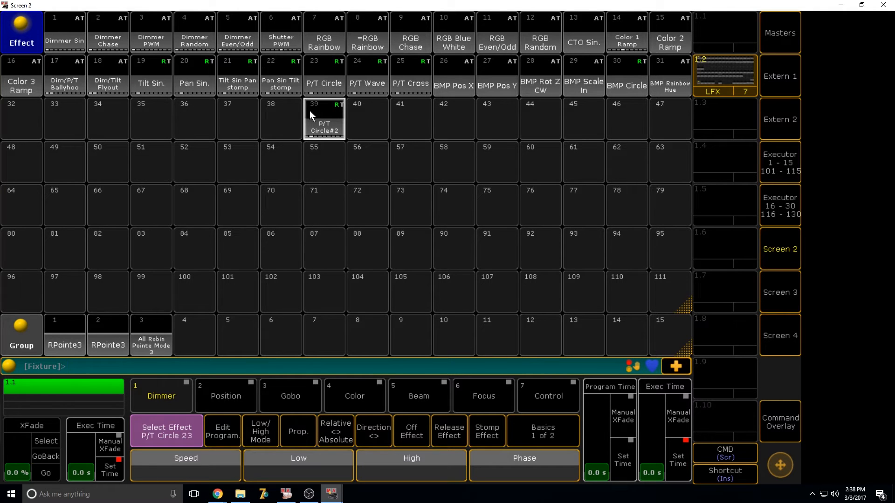
- Open the copied P/T Circle effect in slot 39 for editing and examine its pan and tilt lines
{"action": "left_click", "coordinate": [322, 120]}
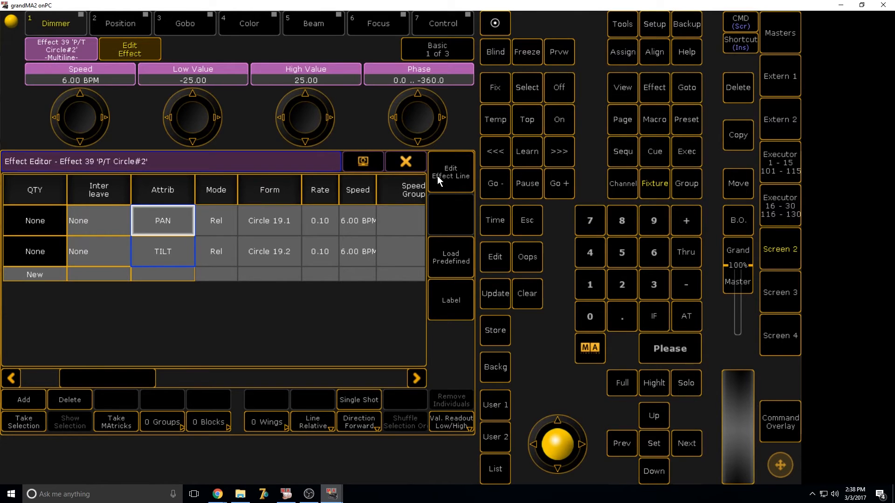
{"action": "left_click", "coordinate": [406, 162]}
{"action": "left_click", "coordinate": [783, 430]}
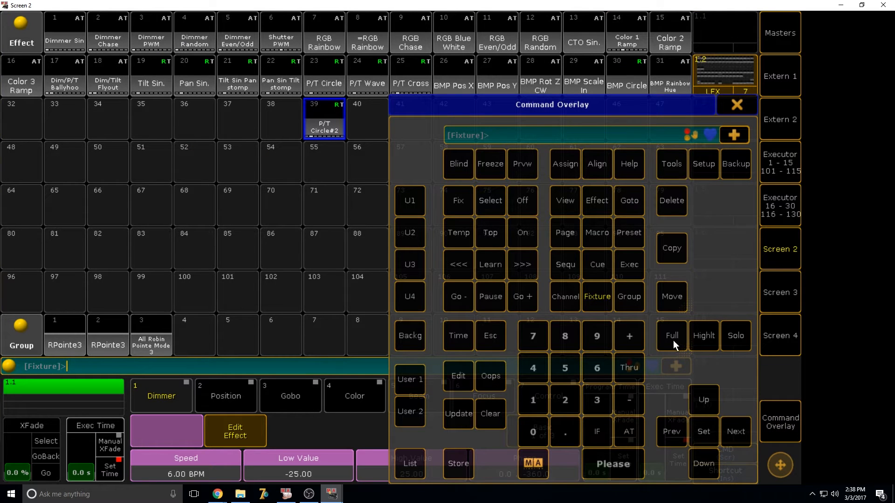
{"action": "left_click", "coordinate": [459, 377]}
{"action": "left_click", "coordinate": [320, 132]}
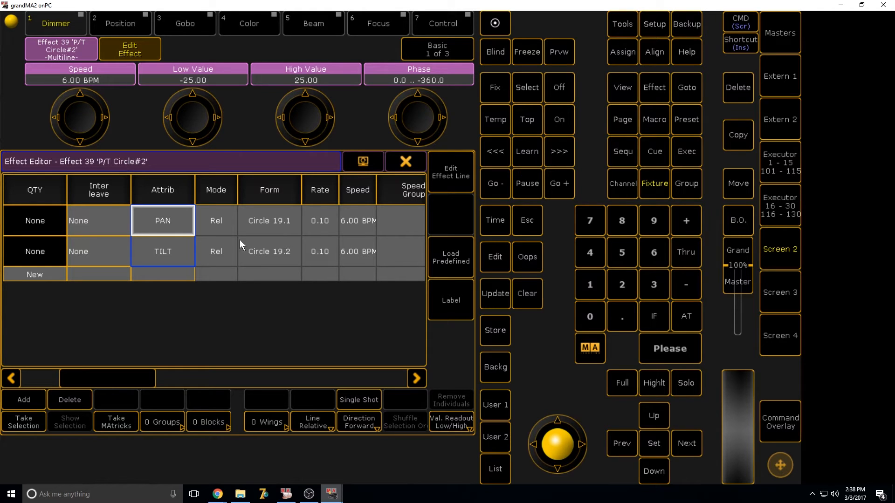
{"action": "left_click", "coordinate": [414, 162]}
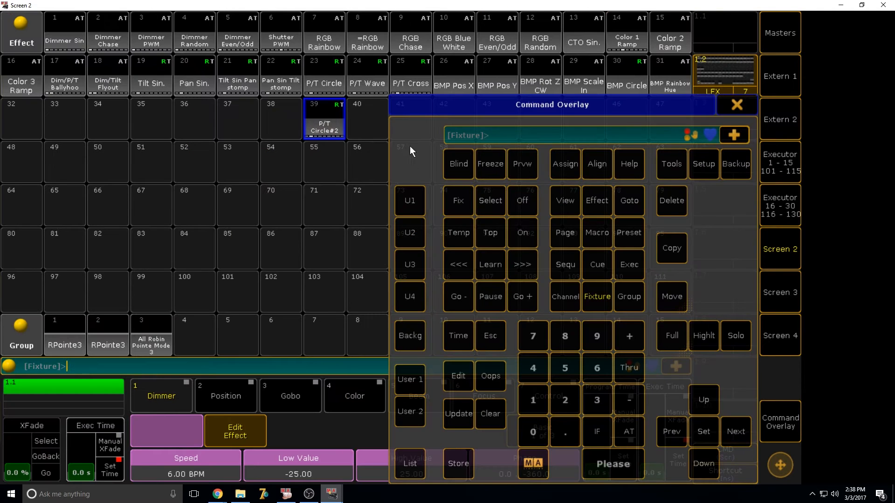
- Open effect 7, RGB Rainbow, for editing and examine the attributes, modes and forms of its lines
{"action": "left_click", "coordinate": [470, 381]}
{"action": "left_click", "coordinate": [320, 34]}
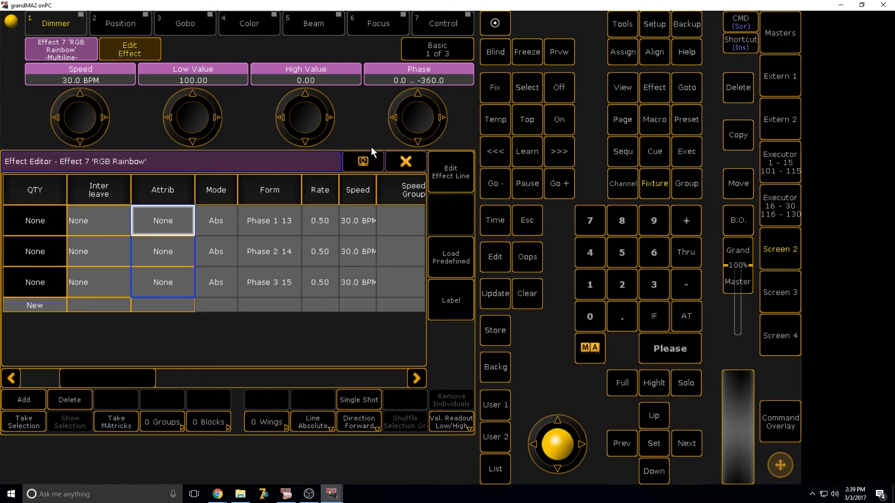
{"action": "left_click", "coordinate": [397, 159]}
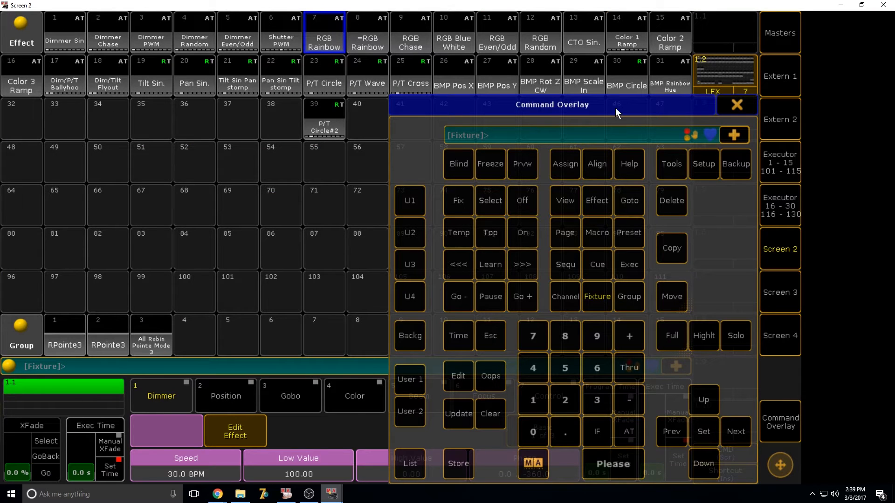
{"action": "left_click", "coordinate": [729, 109]}
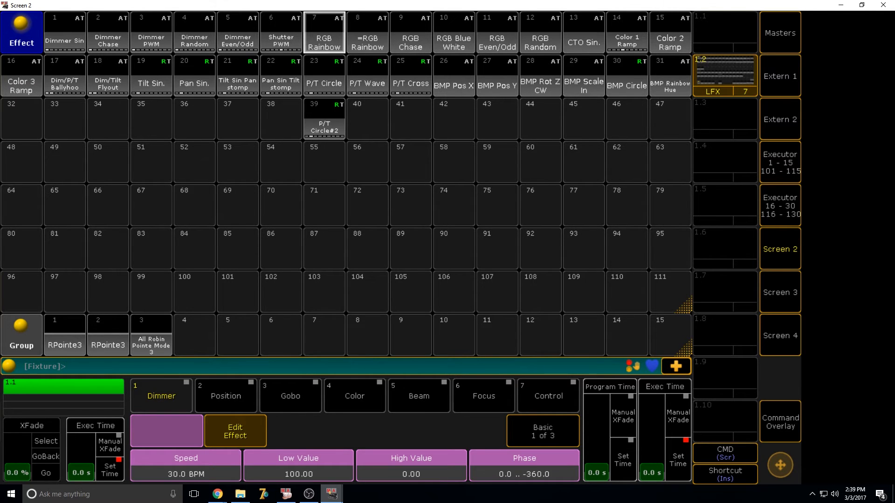
- Return to the main screen and select the RPointe3 fixtures of group 1
{"action": "left_click", "coordinate": [783, 253]}
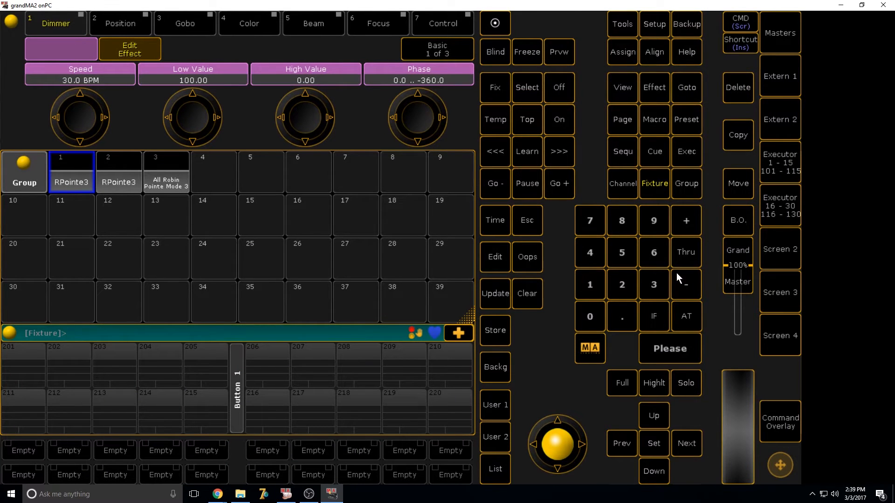
{"action": "left_click", "coordinate": [776, 239]}
{"action": "left_click", "coordinate": [776, 239]}
{"action": "left_click", "coordinate": [76, 181]}
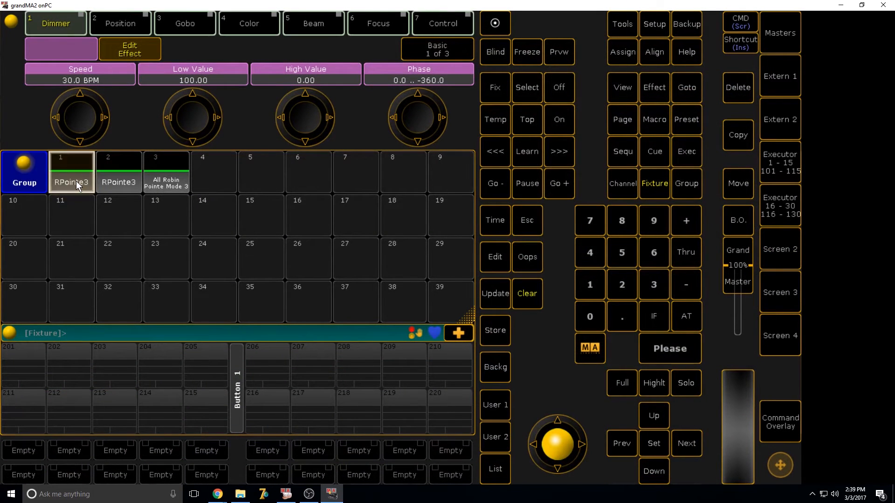
- Store a new empty effect in slot 36 of the effect pool on Screen 2
{"action": "left_click", "coordinate": [791, 254]}
{"action": "left_click", "coordinate": [775, 416]}
{"action": "left_click", "coordinate": [454, 380]}
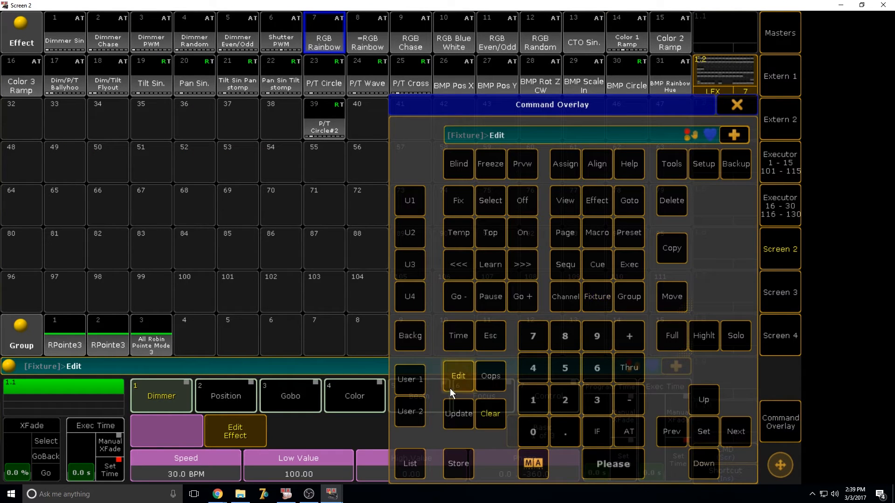
{"action": "left_click", "coordinate": [180, 128]}
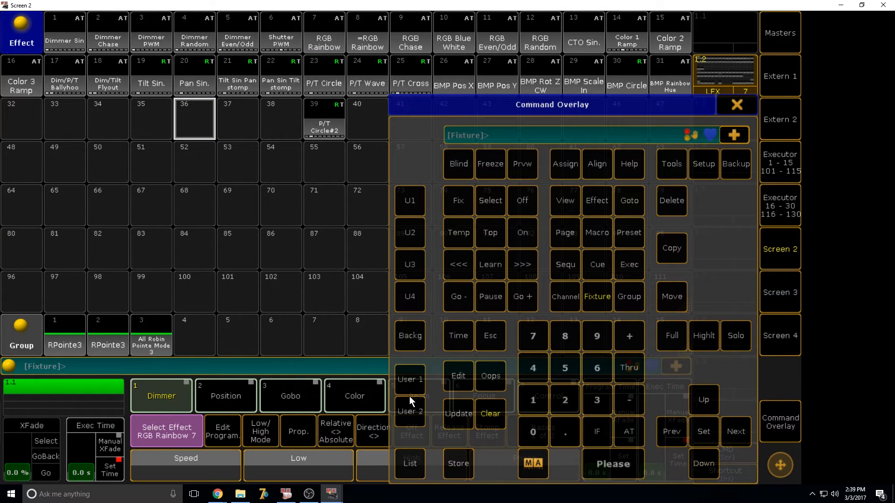
{"action": "left_click", "coordinate": [455, 450]}
{"action": "left_click", "coordinate": [195, 121]}
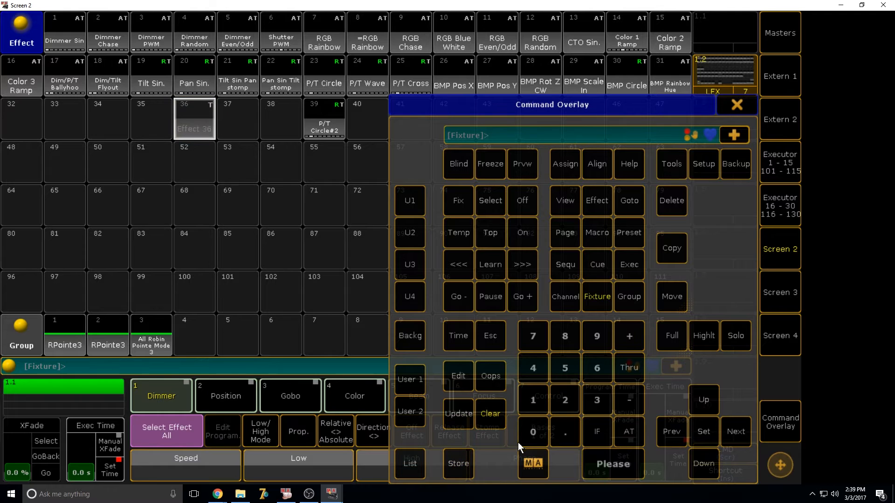
- Open effect 36 for editing, add a PAN line containing the selected fixtures, and return to the effect pool
{"action": "left_click", "coordinate": [458, 375]}
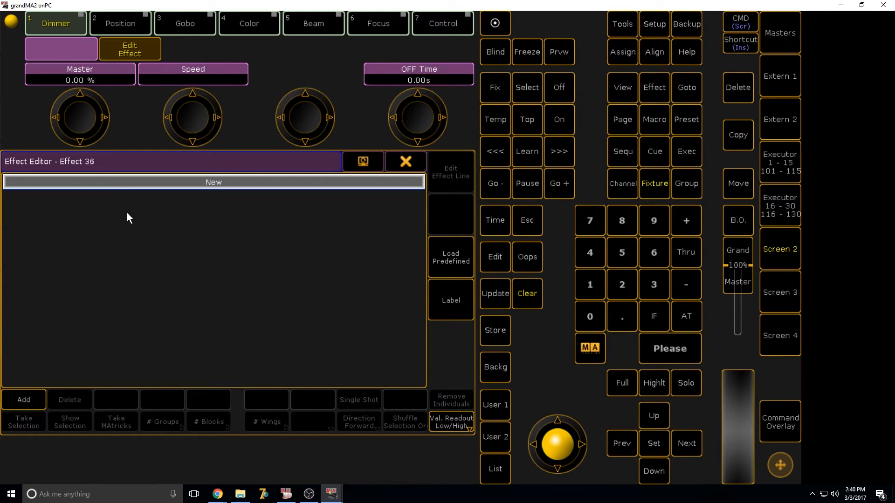
{"action": "left_click", "coordinate": [27, 400]}
{"action": "left_click", "coordinate": [166, 216]}
{"action": "left_click", "coordinate": [401, 423]}
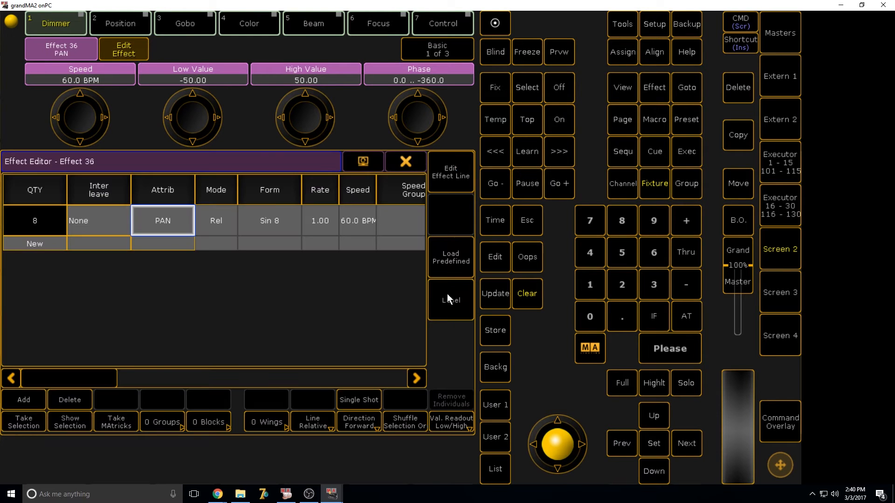
{"action": "left_click", "coordinate": [415, 155]}
{"action": "left_click", "coordinate": [726, 106]}
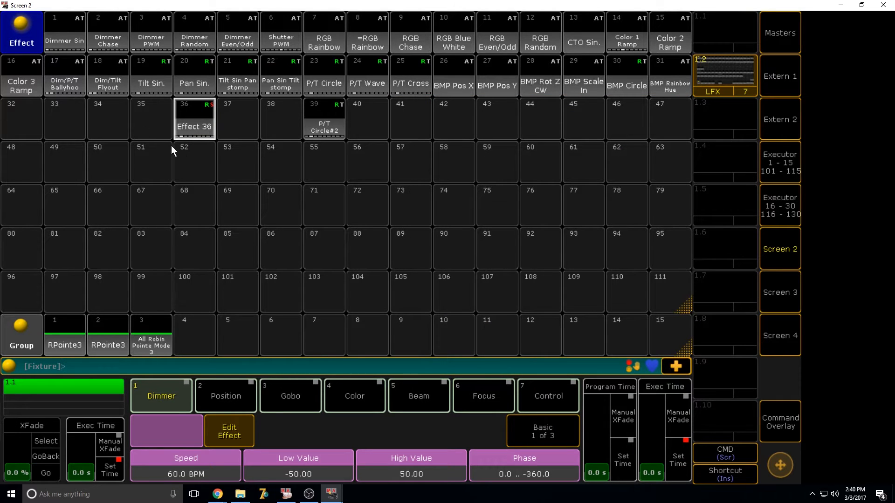
- Clear the programmer and store a new empty effect in slot 37 with no fixtures selected
{"action": "left_click", "coordinate": [779, 425]}
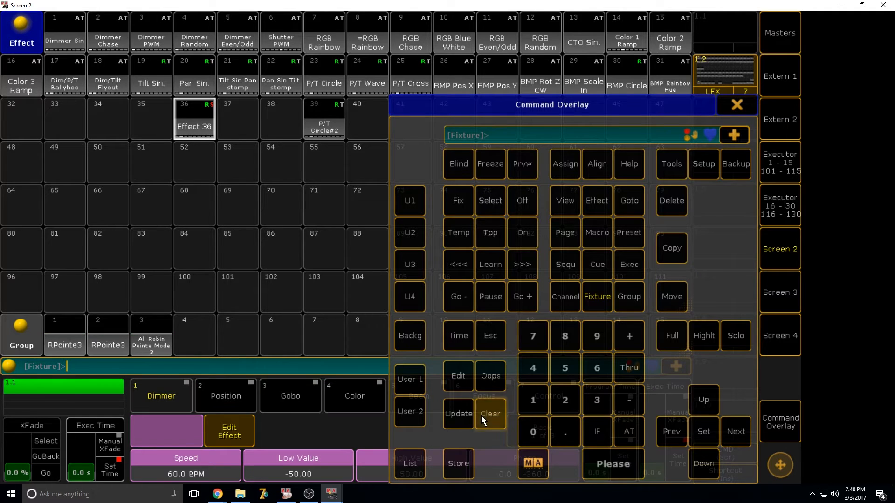
{"action": "left_click", "coordinate": [458, 464]}
{"action": "left_click", "coordinate": [241, 133]}
- Open effect 37 for editing, add an attribute line without fixtures, and close the editor
{"action": "left_click", "coordinate": [458, 376]}
{"action": "left_click", "coordinate": [236, 124]}
{"action": "left_click", "coordinate": [52, 403]}
{"action": "left_click", "coordinate": [178, 207]}
{"action": "left_click", "coordinate": [425, 428]}
{"action": "left_click", "coordinate": [406, 163]}
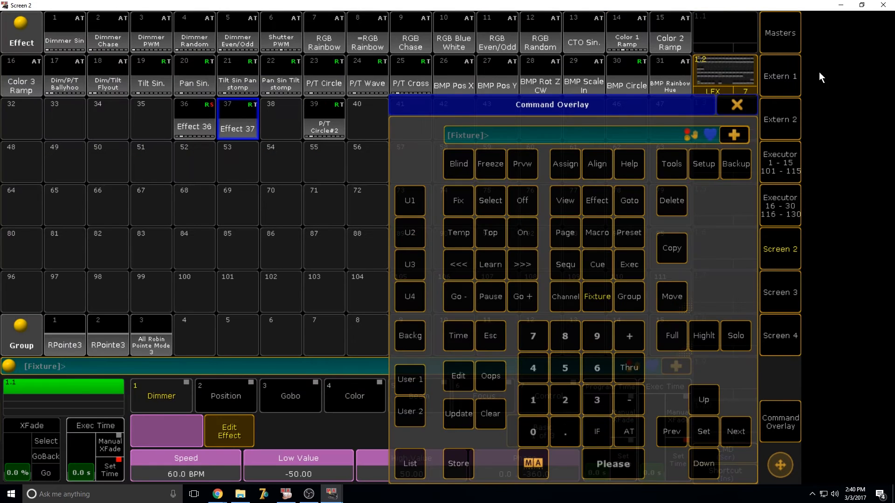
{"action": "left_click", "coordinate": [737, 104]}
- Delete the two test effects in slots 37 and 36 from the effect pool
{"action": "left_click", "coordinate": [768, 422]}
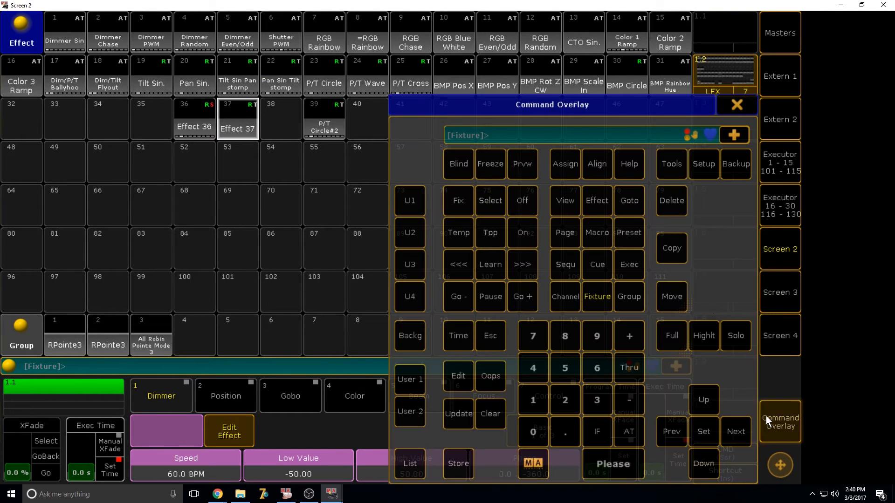
{"action": "left_click", "coordinate": [675, 209]}
{"action": "left_click", "coordinate": [237, 121]}
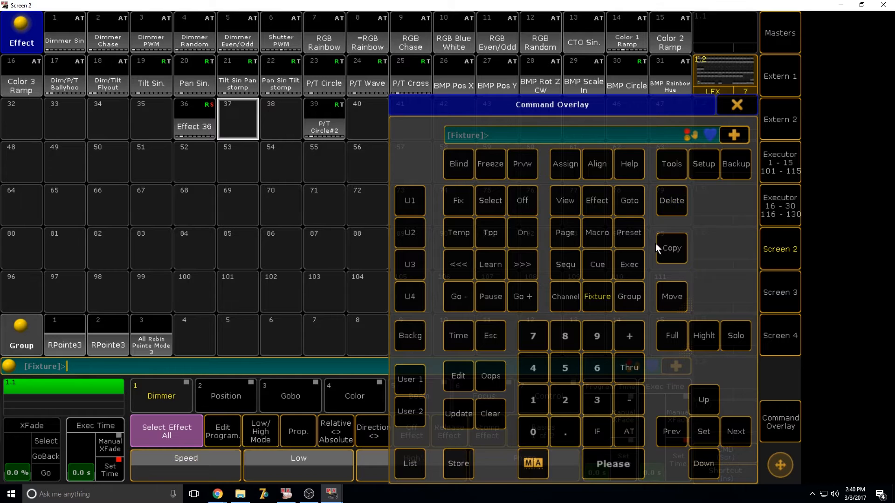
{"action": "left_click", "coordinate": [670, 205]}
{"action": "left_click", "coordinate": [193, 120]}
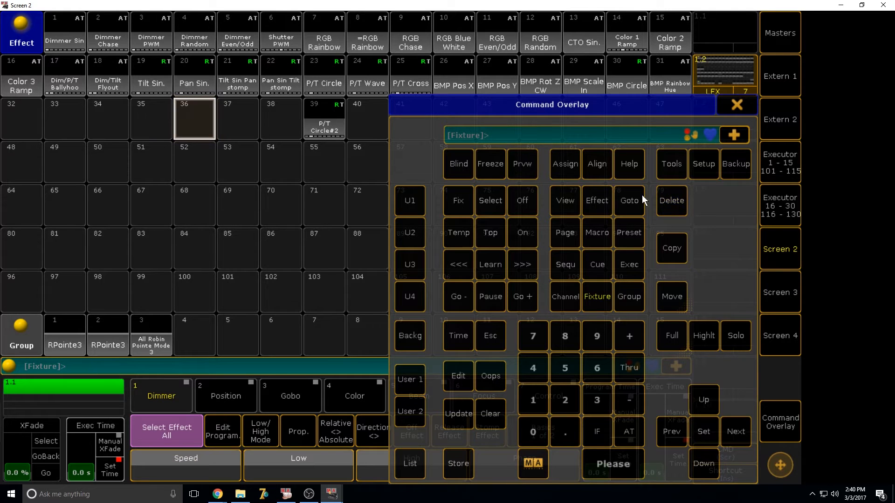
{"action": "left_click", "coordinate": [737, 100]}
{"action": "left_click", "coordinate": [240, 126]}
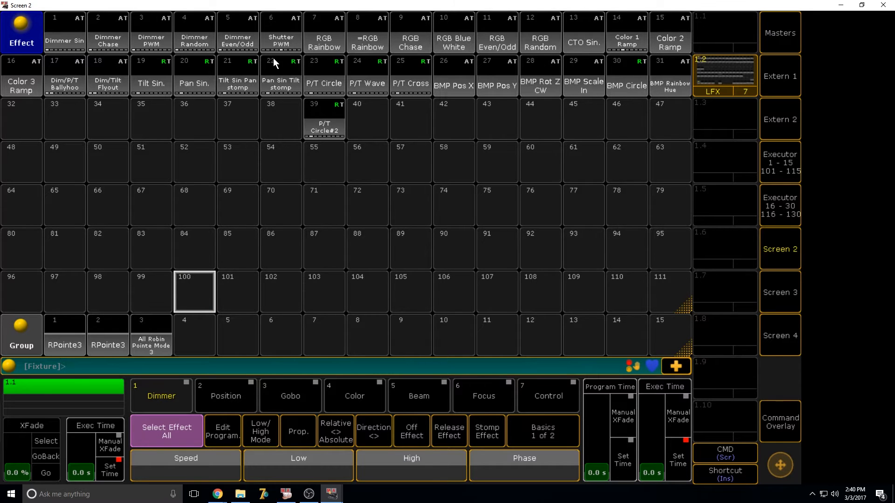
- Select the fixtures of group 1 and take that selection into the pan and tilt lines of effect 39
{"action": "left_click", "coordinate": [772, 271]}
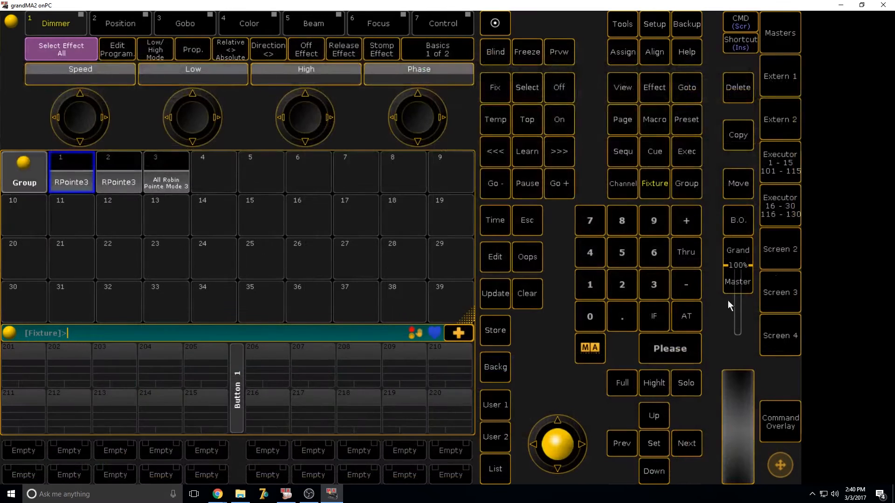
{"action": "left_click", "coordinate": [783, 246]}
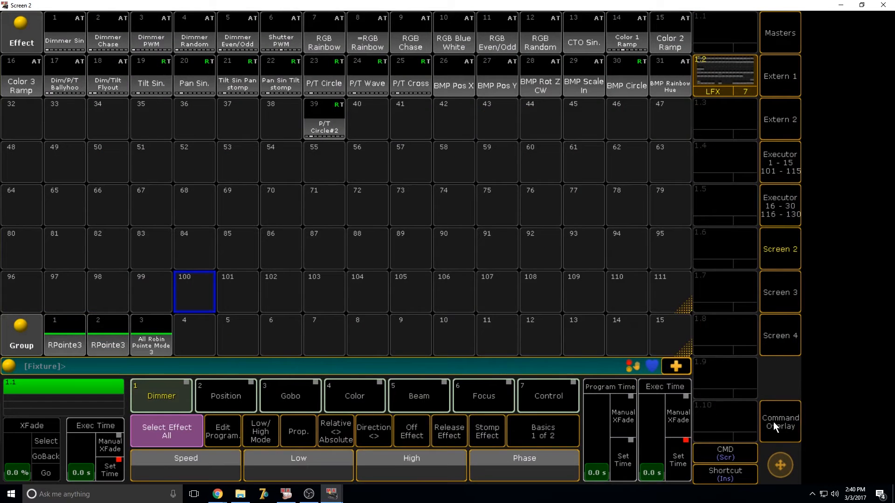
{"action": "left_click", "coordinate": [774, 424]}
{"action": "left_click", "coordinate": [455, 370]}
{"action": "left_click", "coordinate": [325, 119]}
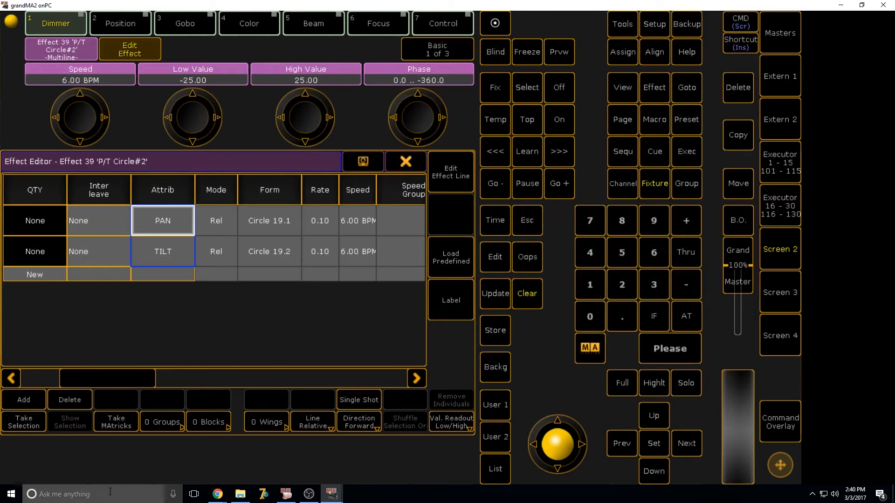
{"action": "left_click", "coordinate": [30, 428]}
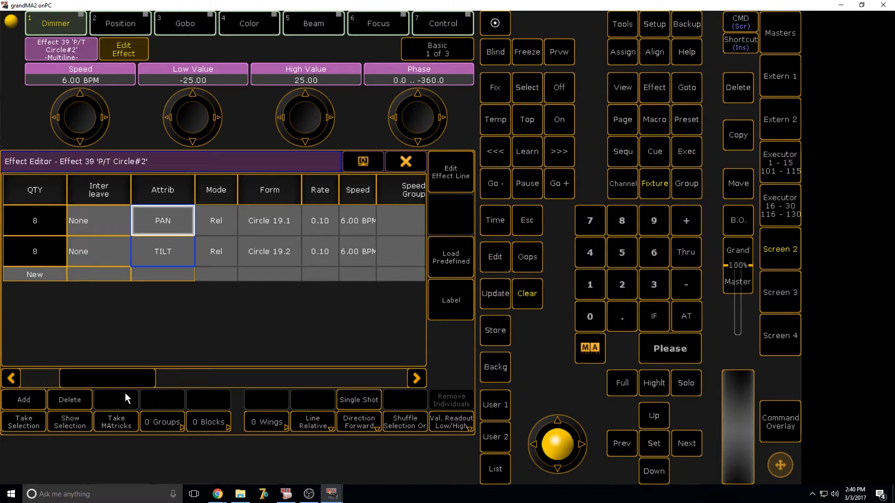
- Close and reopen effect 39, take the fixture selection into its lines once more, and close the editor
{"action": "left_click", "coordinate": [403, 161]}
{"action": "left_click", "coordinate": [456, 387]}
{"action": "left_click", "coordinate": [324, 122]}
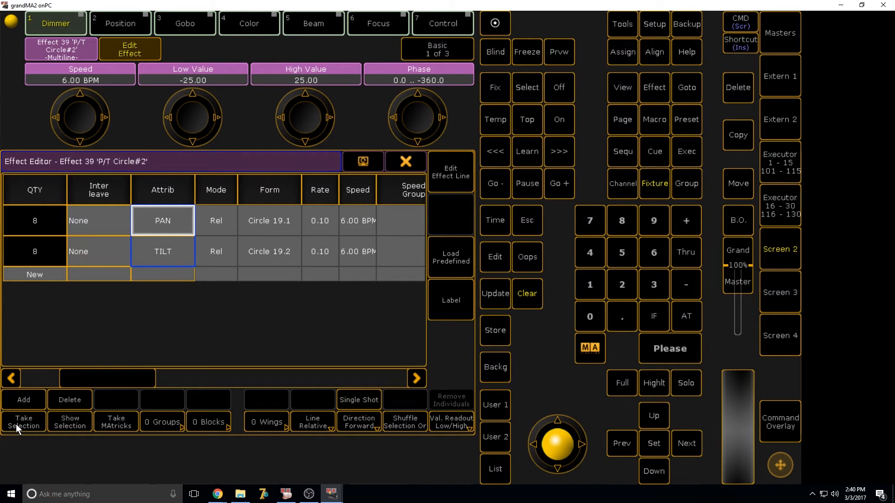
{"action": "left_click", "coordinate": [31, 422]}
{"action": "left_click", "coordinate": [396, 163]}
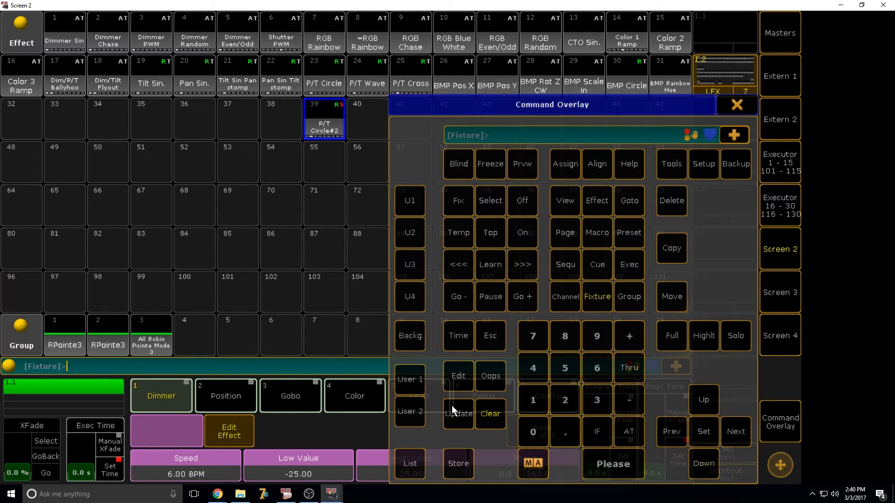
- Clear the programmer and delete the copied P/T Circle effect from slot 39
{"action": "left_click", "coordinate": [493, 420]}
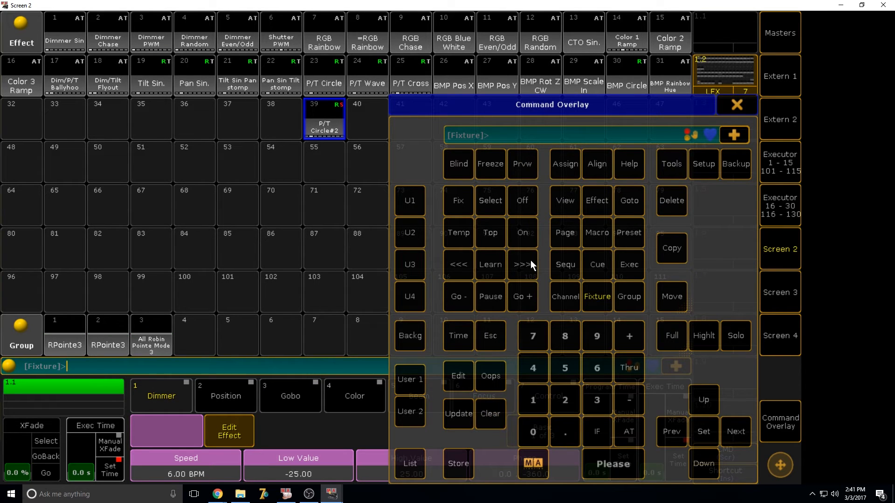
{"action": "left_click", "coordinate": [674, 193]}
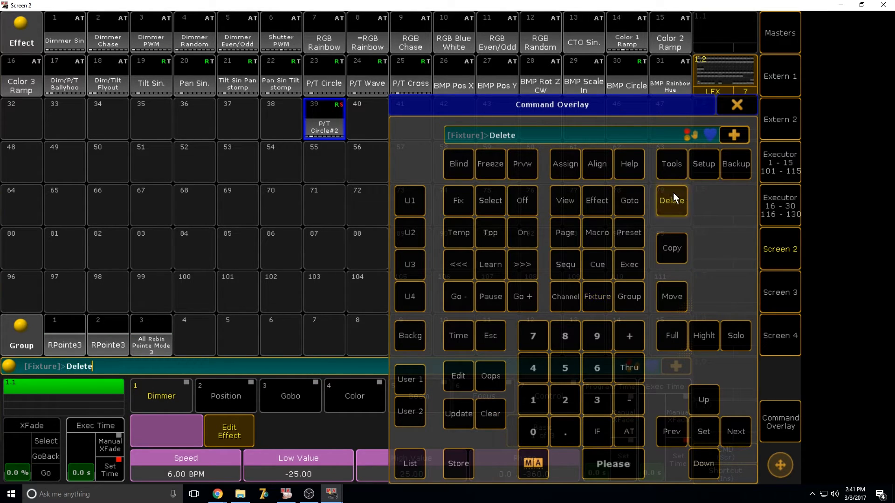
{"action": "left_click", "coordinate": [325, 115]}
{"action": "left_click", "coordinate": [726, 108]}
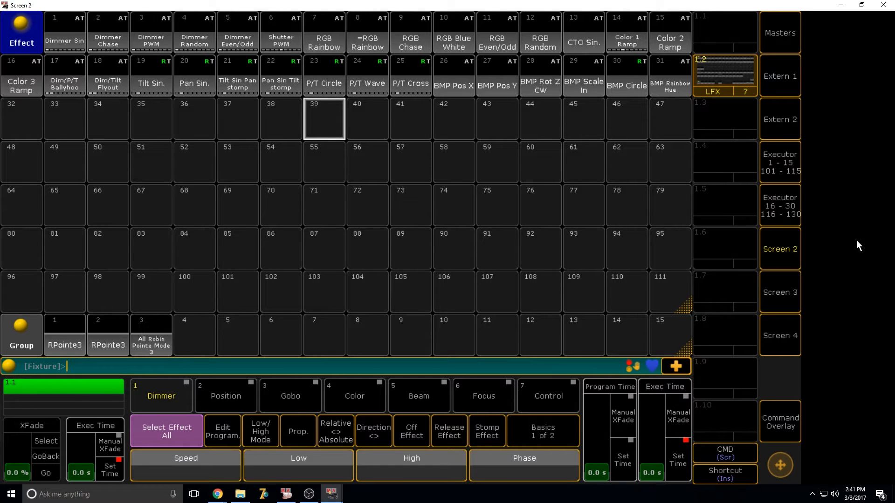
{"action": "left_click", "coordinate": [793, 246]}
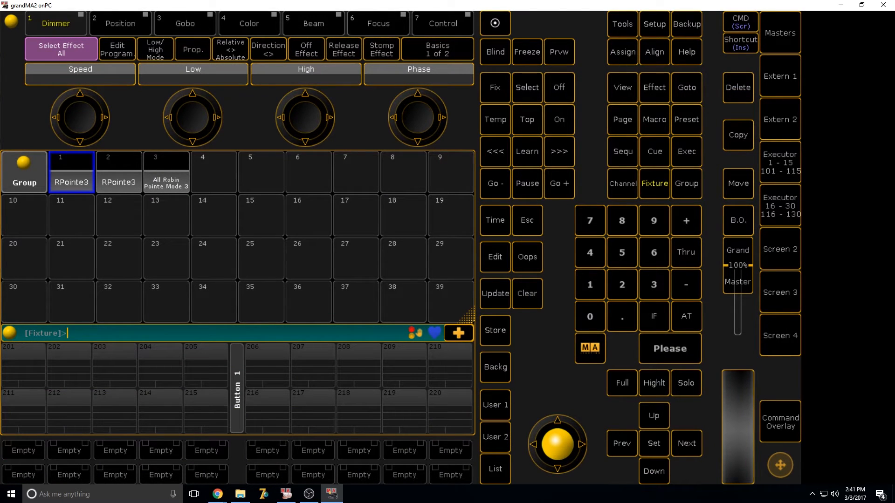
{"action": "key", "text": "alt+Tab"}
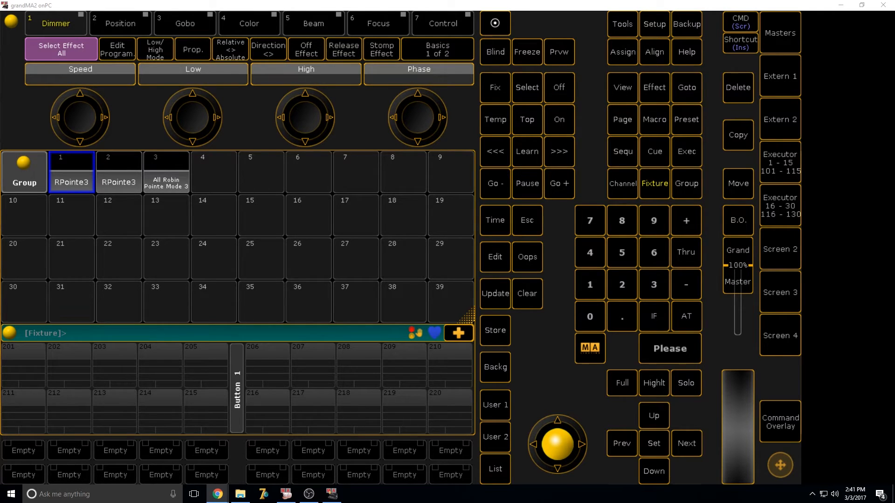
{"action": "left_click", "coordinate": [779, 238]}
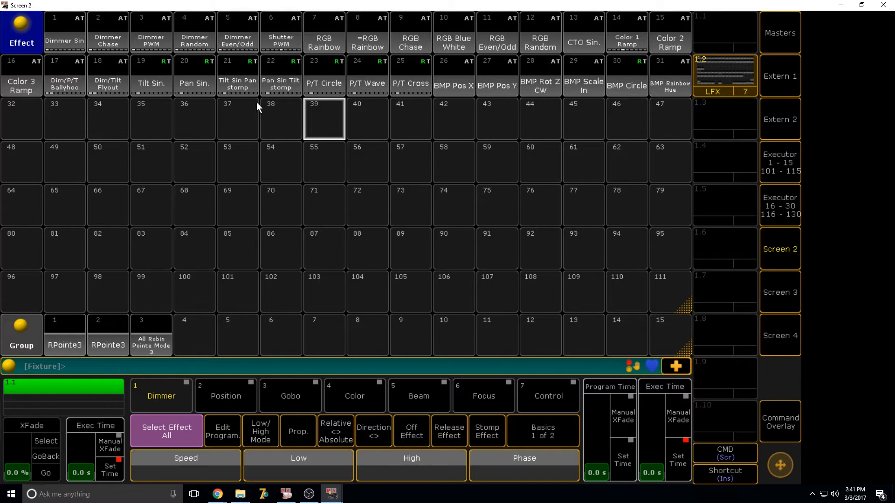
{"action": "left_click", "coordinate": [781, 428]}
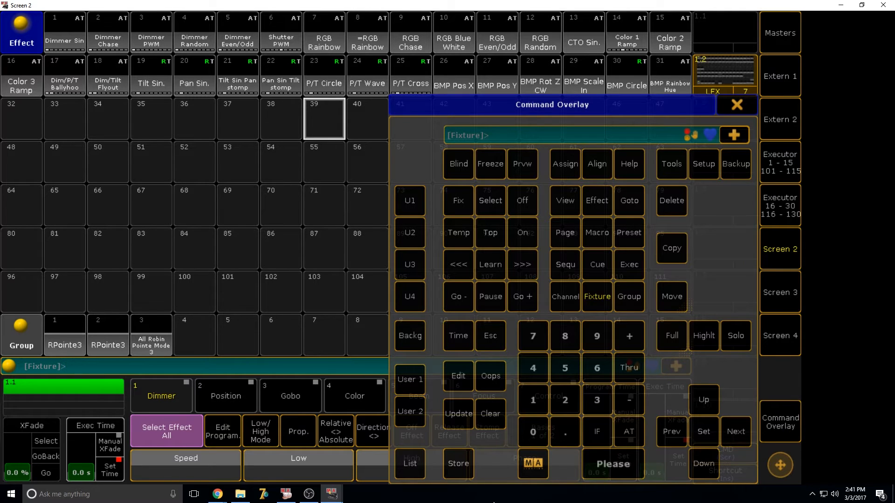
{"action": "left_click", "coordinate": [733, 105]}
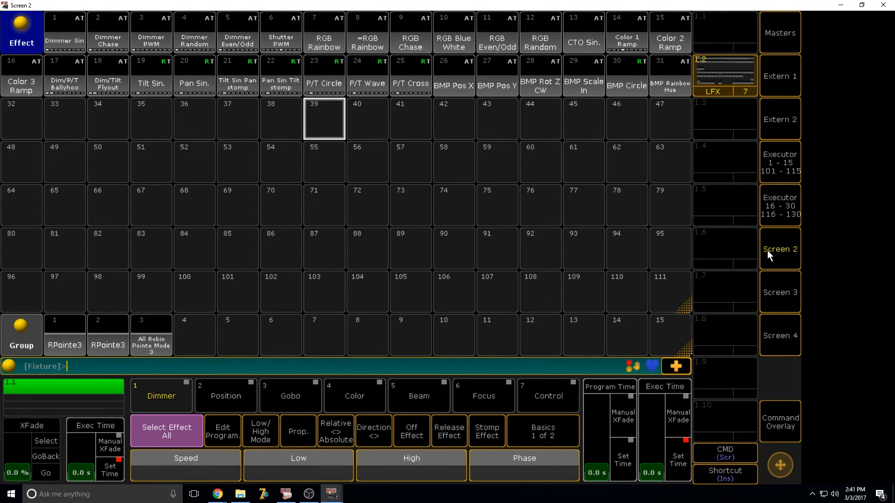
- Select the RPointe3 fixtures of group 1 on the main screen and check the stage view in MA 3D
{"action": "left_click", "coordinate": [767, 248]}
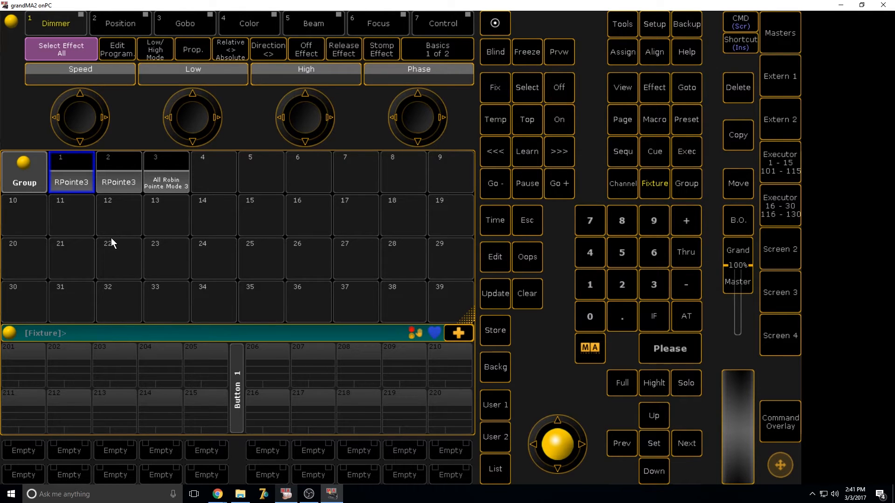
{"action": "left_click", "coordinate": [79, 182]}
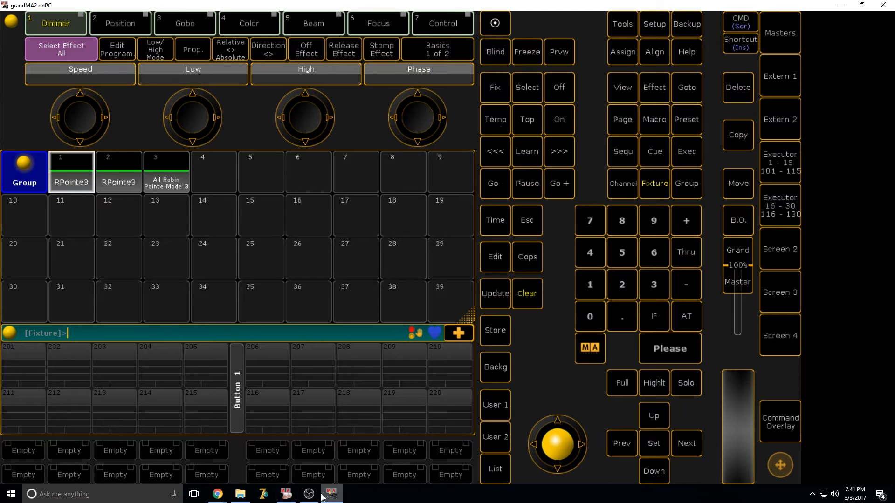
{"action": "left_click", "coordinate": [285, 494]}
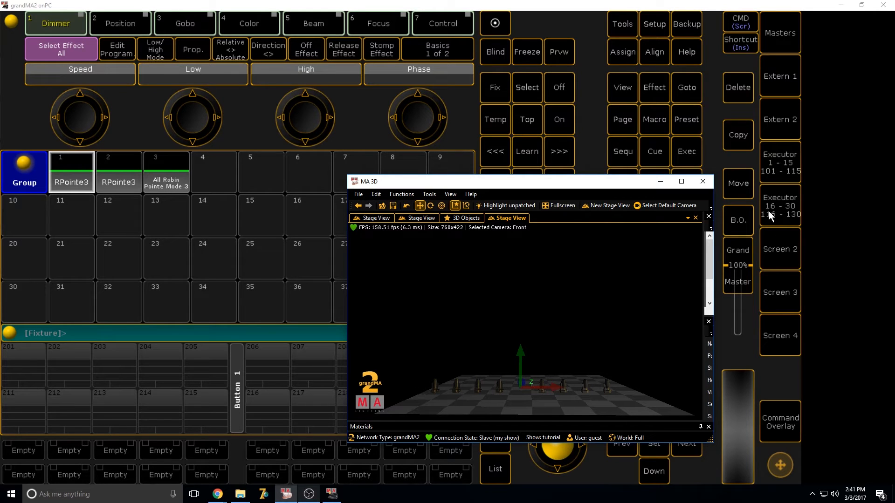
{"action": "left_click", "coordinate": [297, 170]}
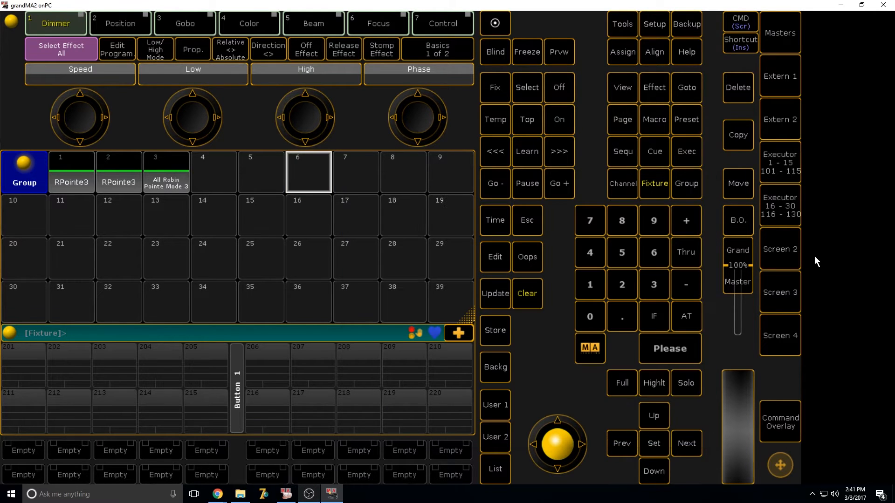
- Store a new empty effect in slot 39 of the effect pool and open it for editing
{"action": "left_click", "coordinate": [494, 326]}
{"action": "left_click", "coordinate": [761, 239]}
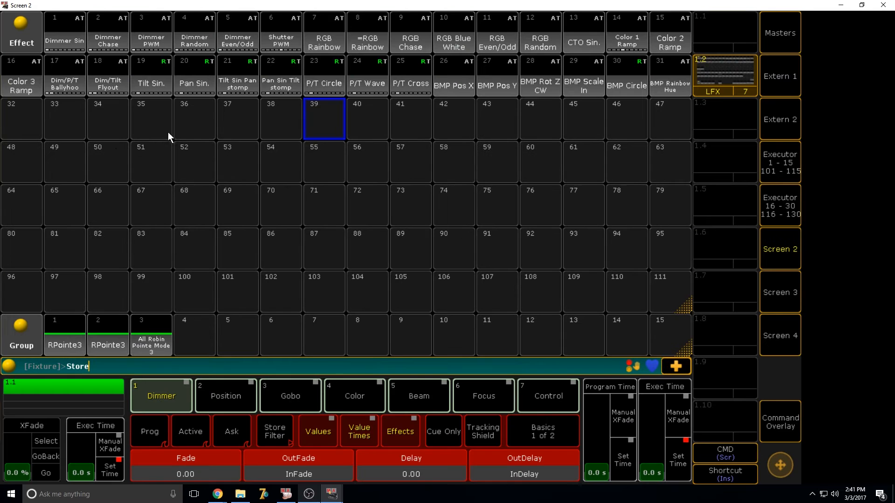
{"action": "left_click", "coordinate": [325, 126]}
{"action": "left_click", "coordinate": [324, 127]}
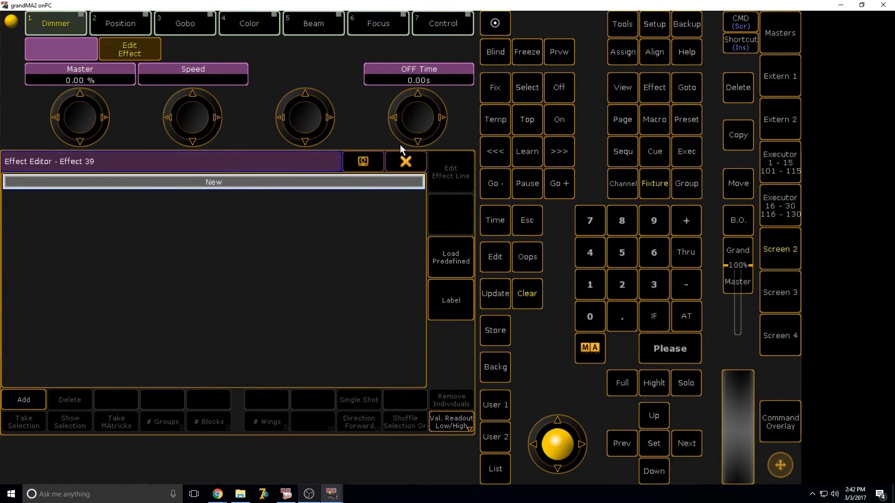
{"action": "left_click", "coordinate": [791, 417]}
{"action": "left_click", "coordinate": [775, 410]}
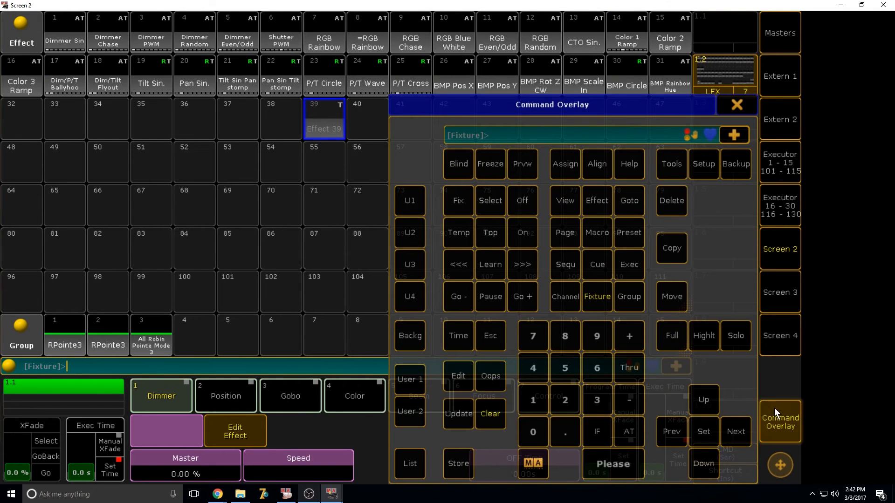
- Clear the programmer on the main screen and select the RPointe3 fixtures of group 1
{"action": "left_click", "coordinate": [785, 247]}
{"action": "left_click", "coordinate": [527, 299]}
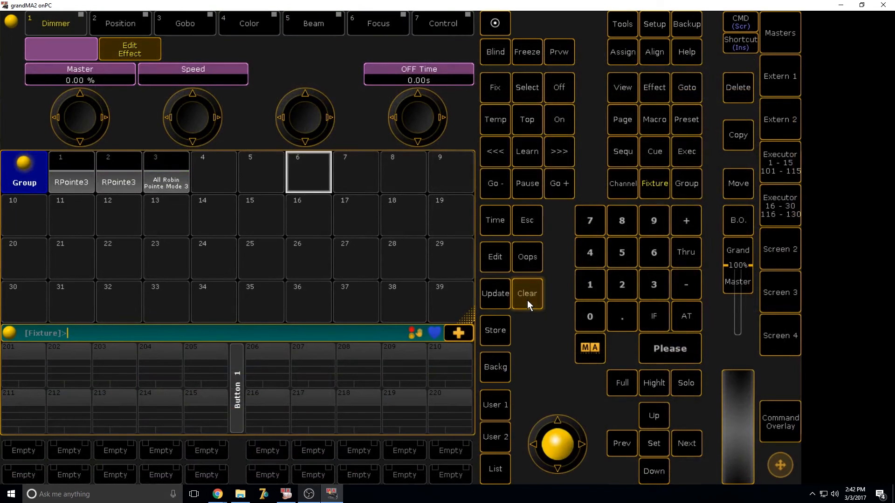
{"action": "left_click", "coordinate": [64, 176]}
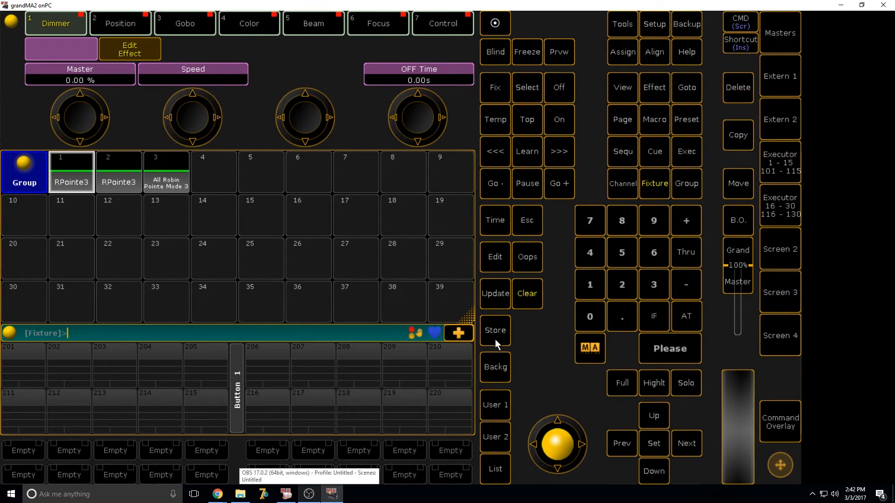
- Open the empty slot 40 of the effect pool on Screen 2 for editing
{"action": "left_click", "coordinate": [778, 247]}
{"action": "left_click", "coordinate": [780, 421]}
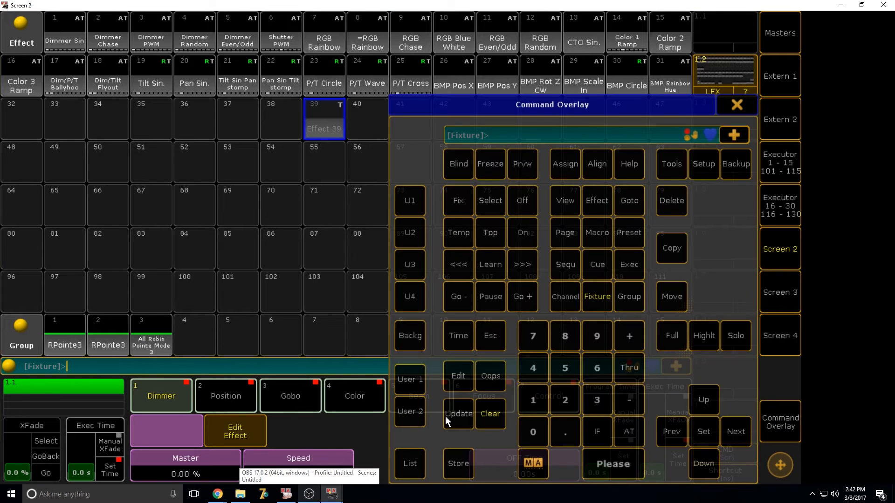
{"action": "left_click", "coordinate": [458, 464]}
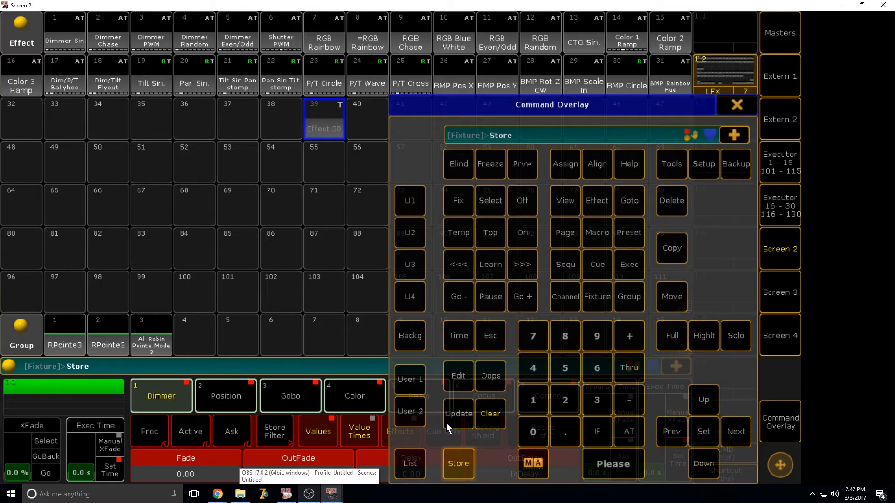
{"action": "left_click", "coordinate": [458, 376]}
{"action": "left_click", "coordinate": [369, 120]}
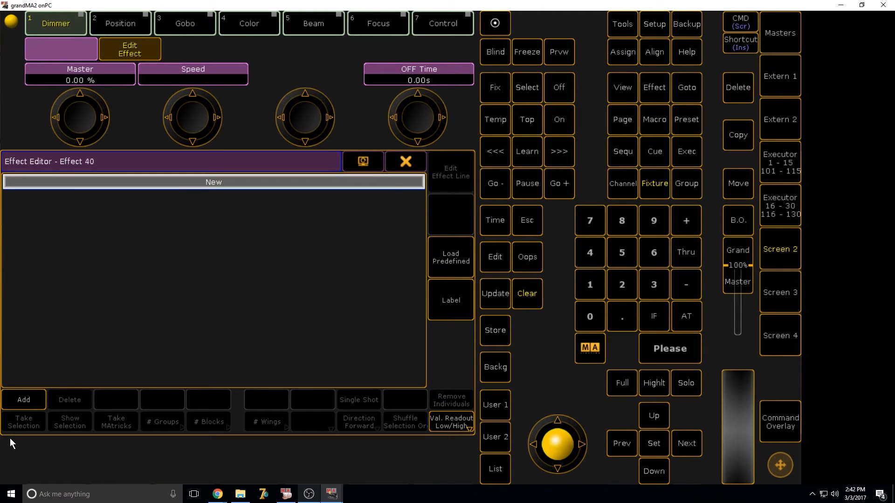
- Add effect lines for the Position attributes Pan and Tilt to effect 40
{"action": "left_click", "coordinate": [21, 399]}
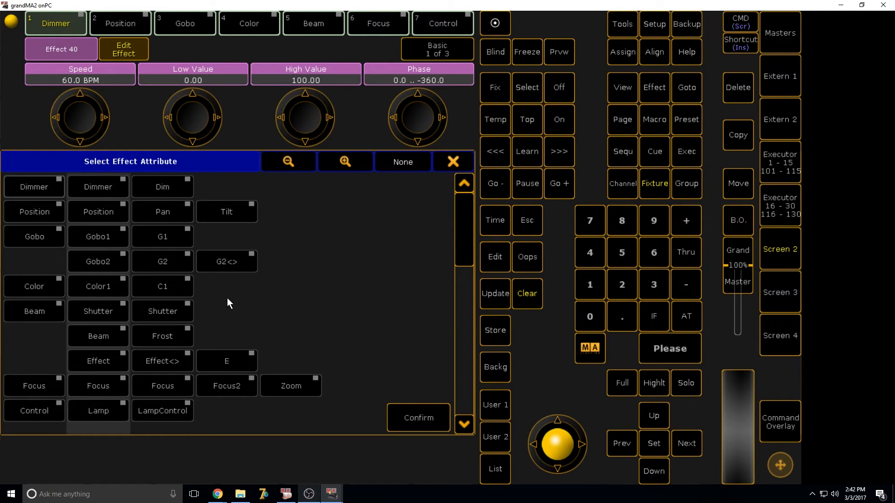
{"action": "left_click", "coordinate": [43, 219]}
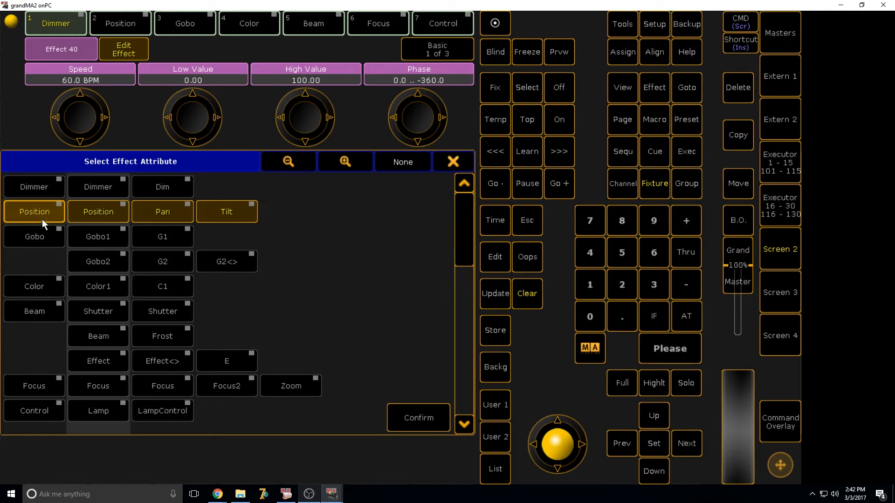
{"action": "left_click", "coordinate": [421, 414]}
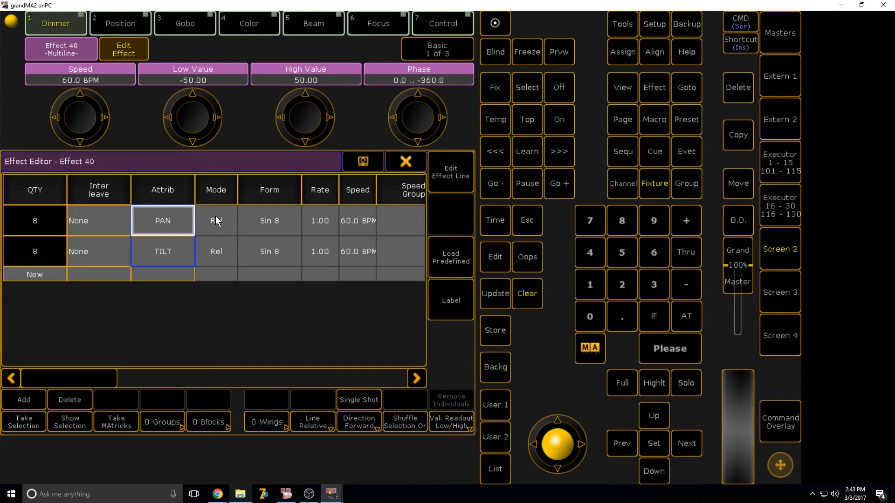
- Set the mode of the PAN and TILT lines to Abs
{"action": "key", "text": "alt+Tab"}
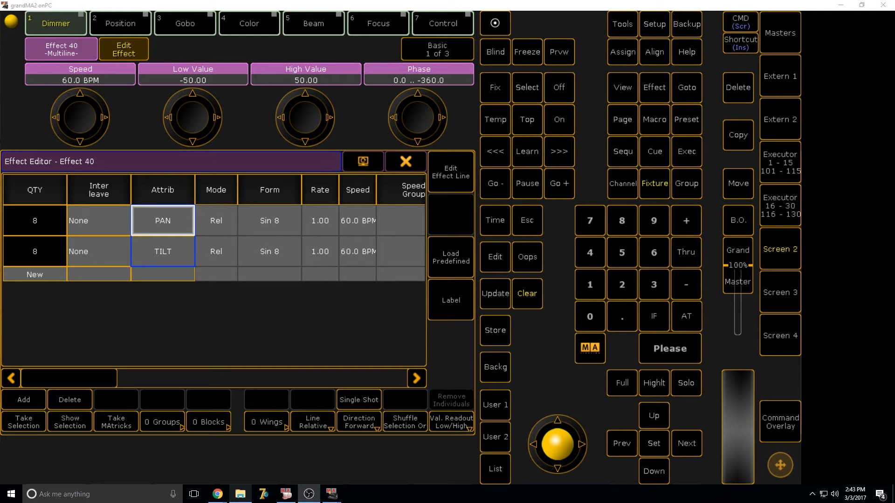
{"action": "key", "text": "alt+Tab"}
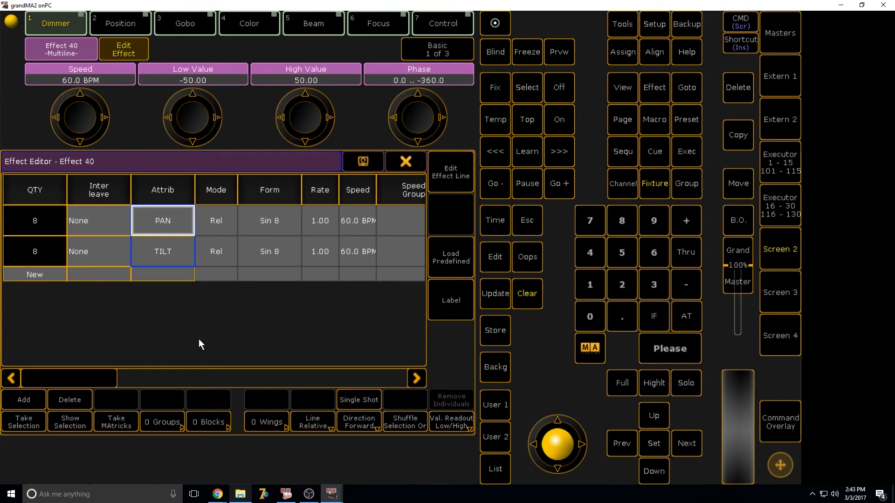
{"action": "left_click", "coordinate": [220, 225]}
{"action": "left_click", "coordinate": [223, 258]}
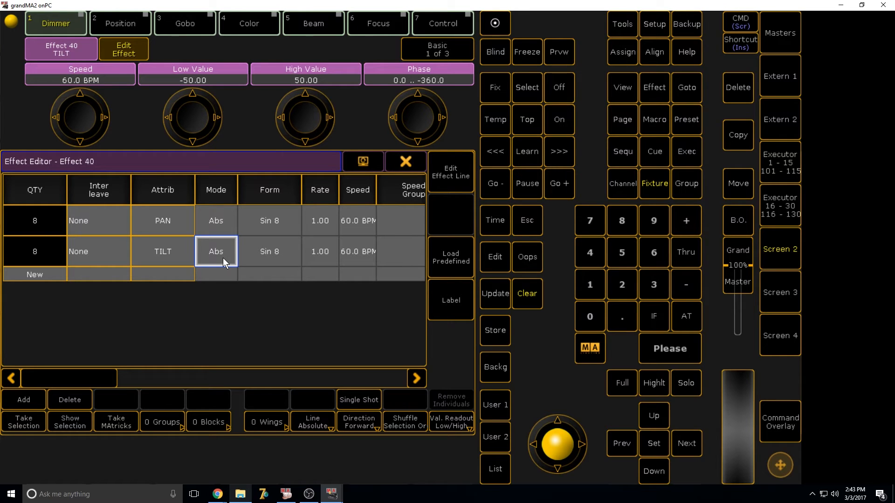
- Examine the forms available for the PAN line without choosing one
{"action": "left_click_drag", "start_coordinate": [89, 377], "coordinate": [118, 375]}
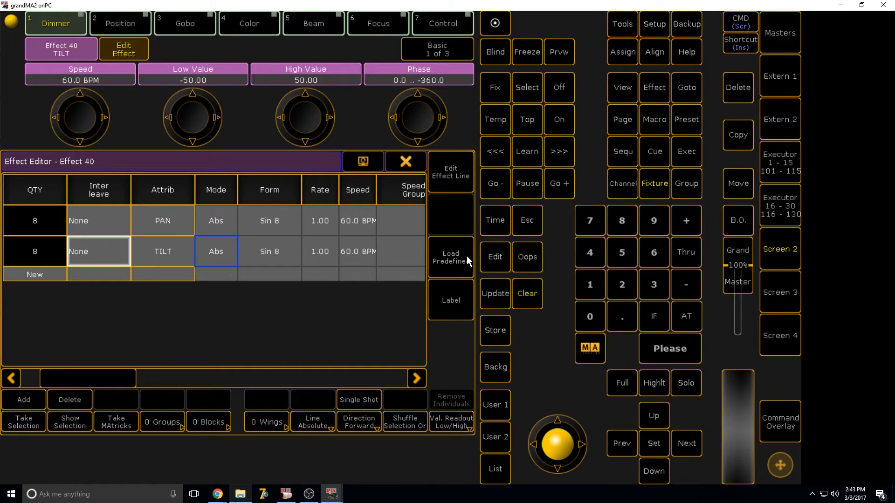
{"action": "left_click", "coordinate": [488, 264]}
{"action": "left_click", "coordinate": [271, 233]}
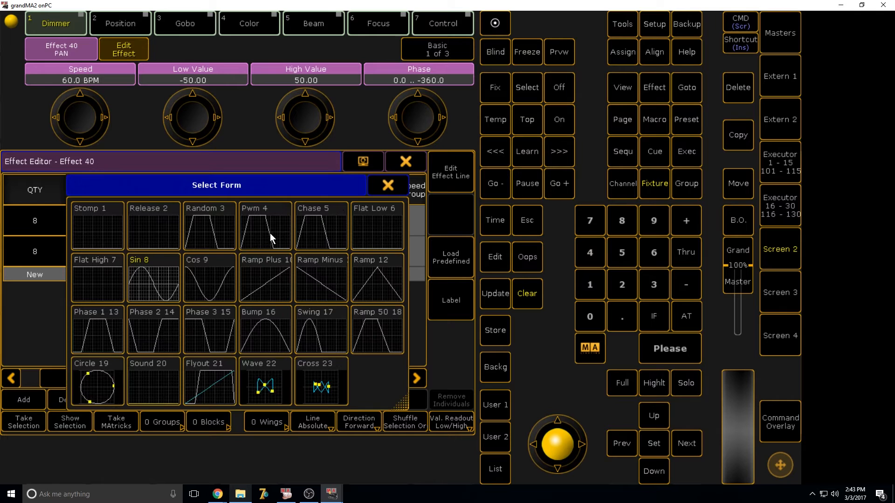
{"action": "left_click", "coordinate": [380, 191]}
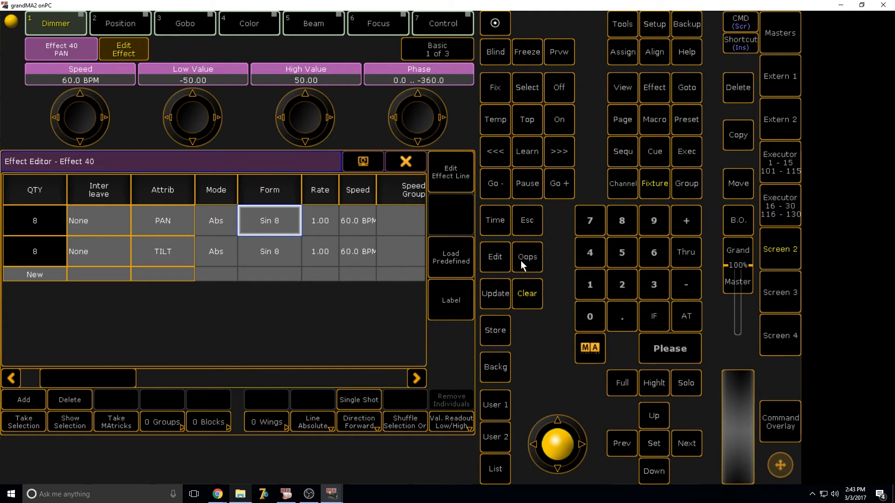
{"action": "left_click", "coordinate": [495, 264]}
{"action": "left_click", "coordinate": [272, 221]}
{"action": "left_click", "coordinate": [377, 188]}
{"action": "left_click", "coordinate": [267, 228]}
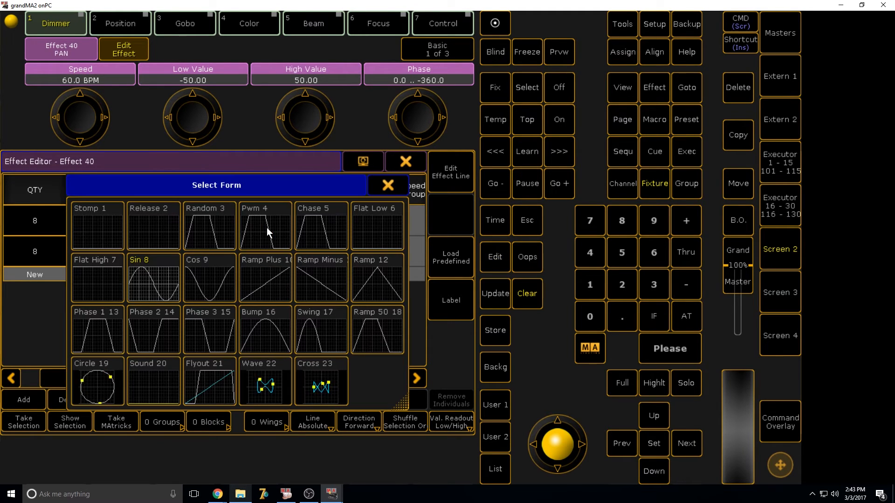
{"action": "left_click", "coordinate": [383, 188]}
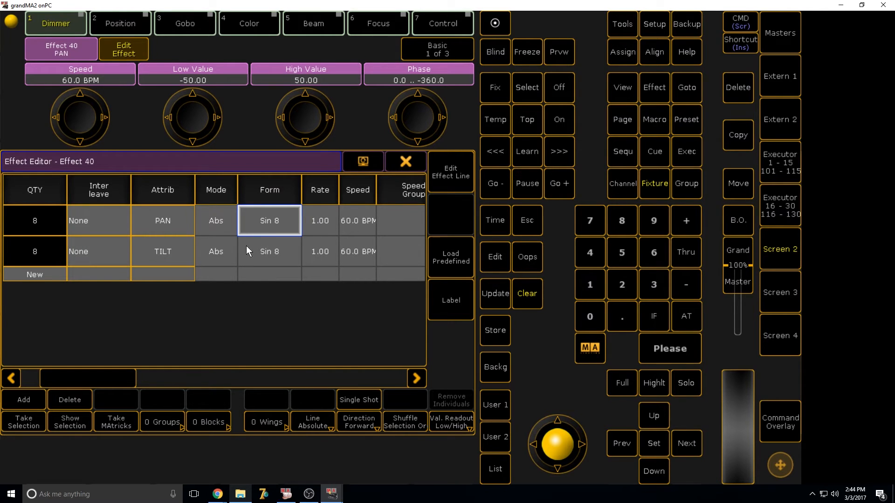
- Set the form of the PAN line to Circle with sub form 19.1
{"action": "left_click", "coordinate": [262, 223]}
{"action": "left_click", "coordinate": [258, 210]}
{"action": "left_click", "coordinate": [276, 231]}
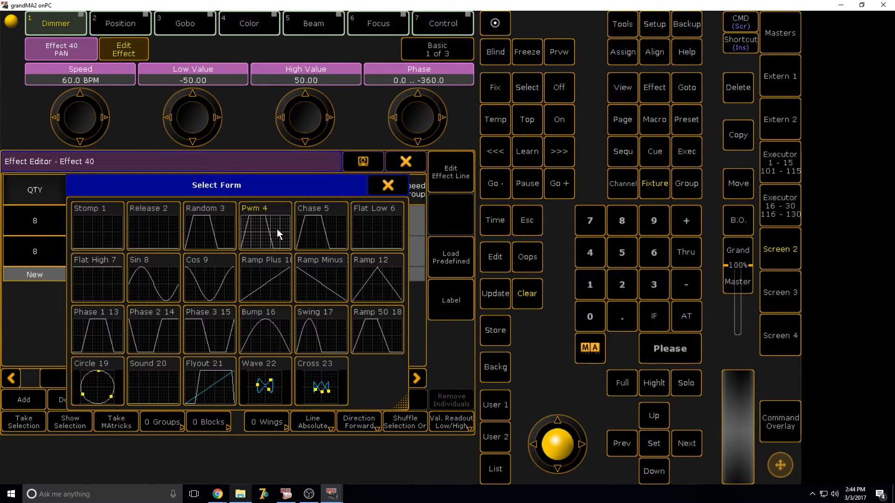
{"action": "left_click", "coordinate": [105, 386]}
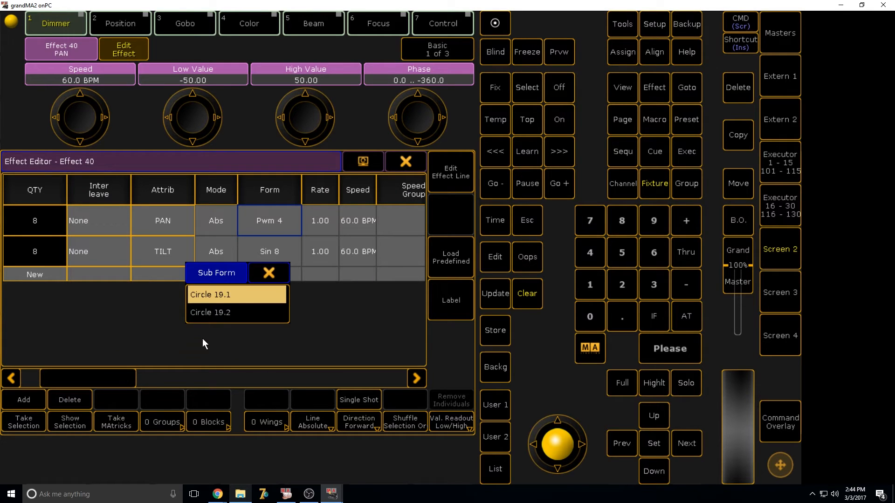
{"action": "left_click", "coordinate": [230, 294]}
- Set the form of the TILT line to Circle with sub form 19.2
{"action": "left_click", "coordinate": [263, 242]}
{"action": "left_click", "coordinate": [263, 241]}
{"action": "left_click", "coordinate": [117, 376]}
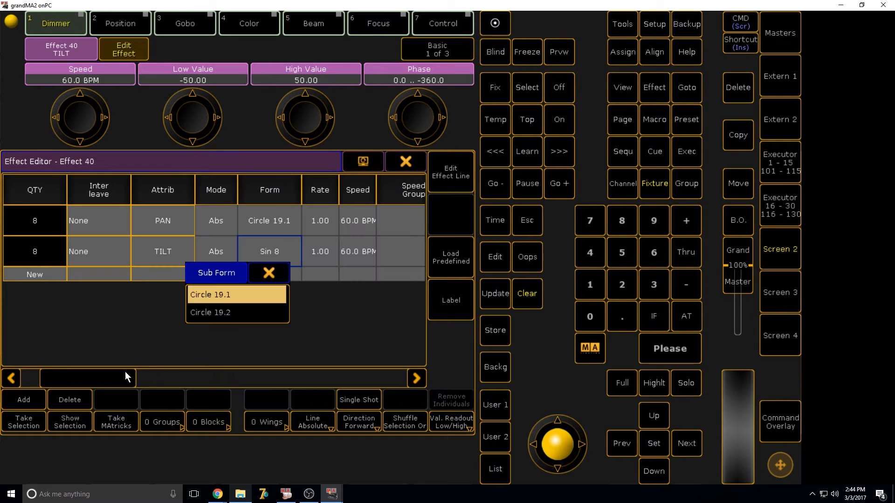
{"action": "left_click", "coordinate": [221, 310]}
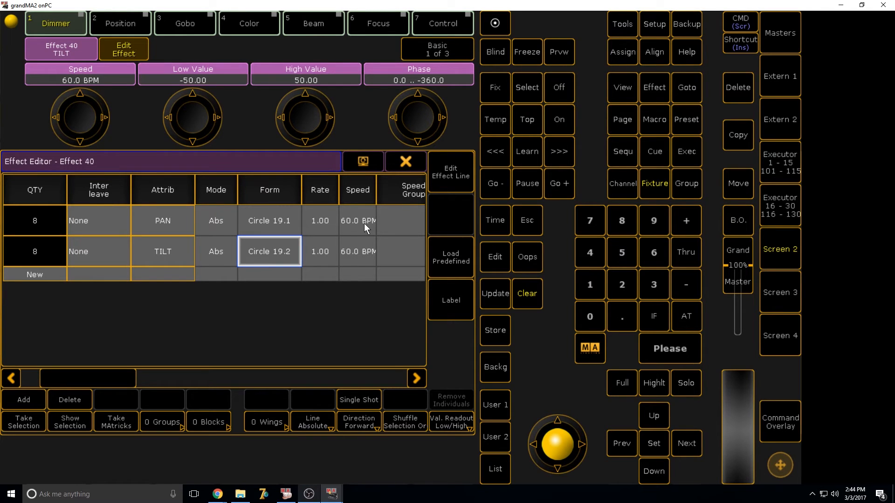
- Set the PAN line's rate to 0.5, and then its speed to 60 BPM
{"action": "left_click", "coordinate": [318, 224]}
{"action": "type", "text": "0.5"}
{"action": "key", "text": "Return"}
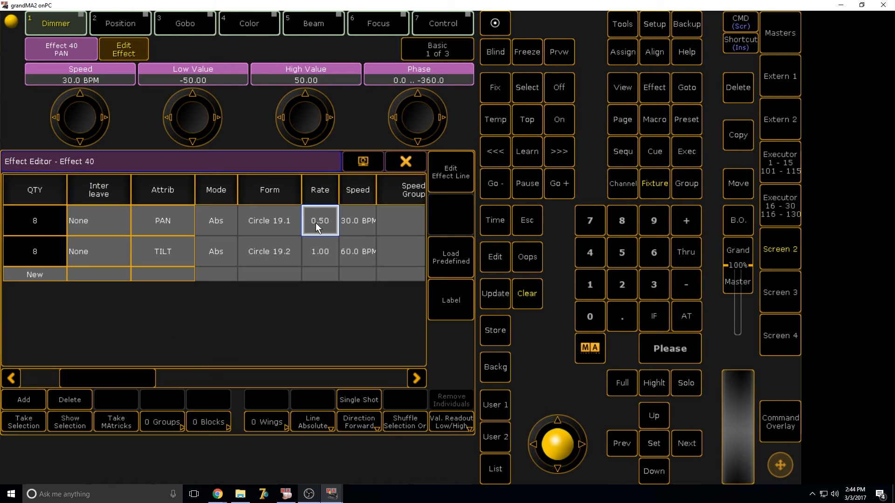
{"action": "left_click", "coordinate": [362, 218]}
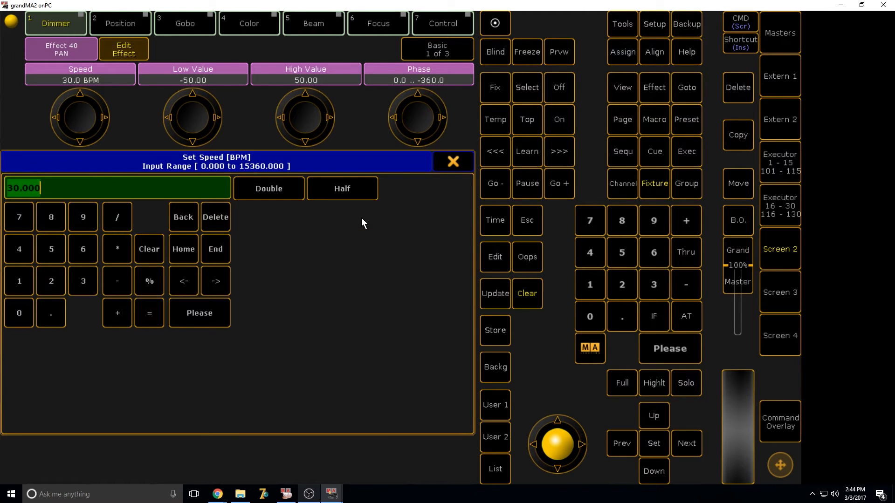
{"action": "type", "text": "60"}
{"action": "key", "text": "Return"}
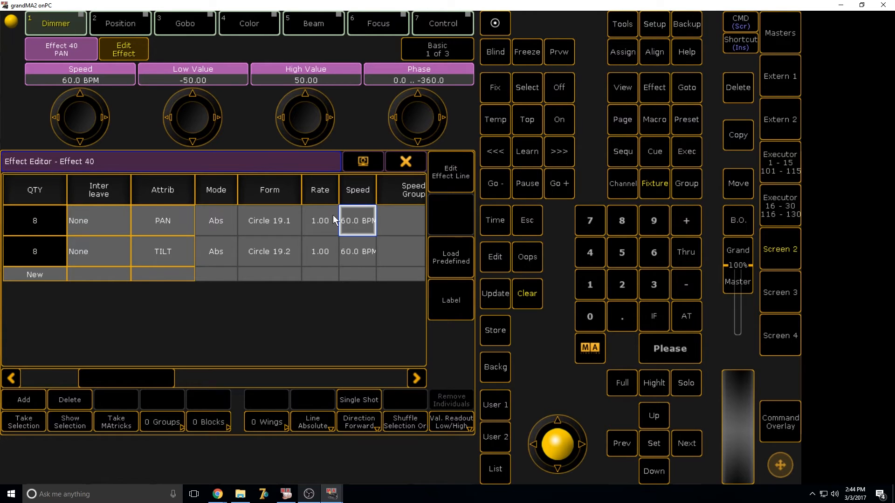
- Try a rate of 2.0 on the PAN line, then set the rate to 1.0
{"action": "left_click", "coordinate": [319, 221]}
{"action": "type", "text": "2.0"}
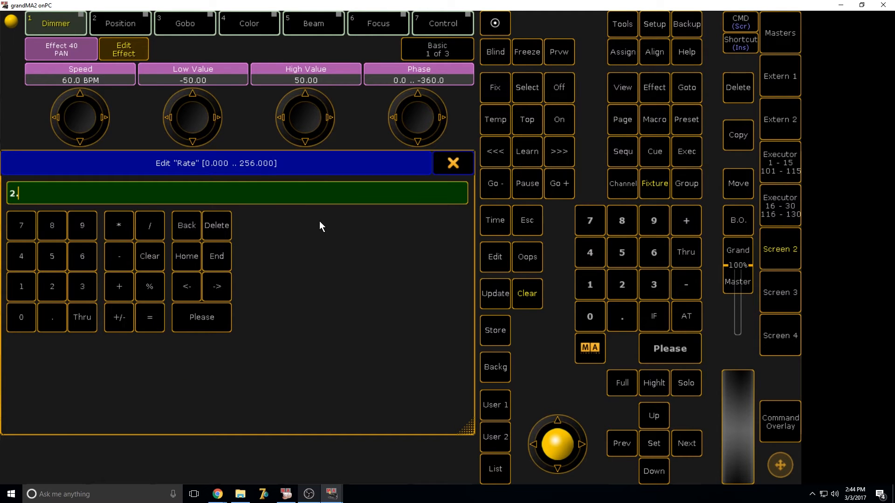
{"action": "key", "text": "Return"}
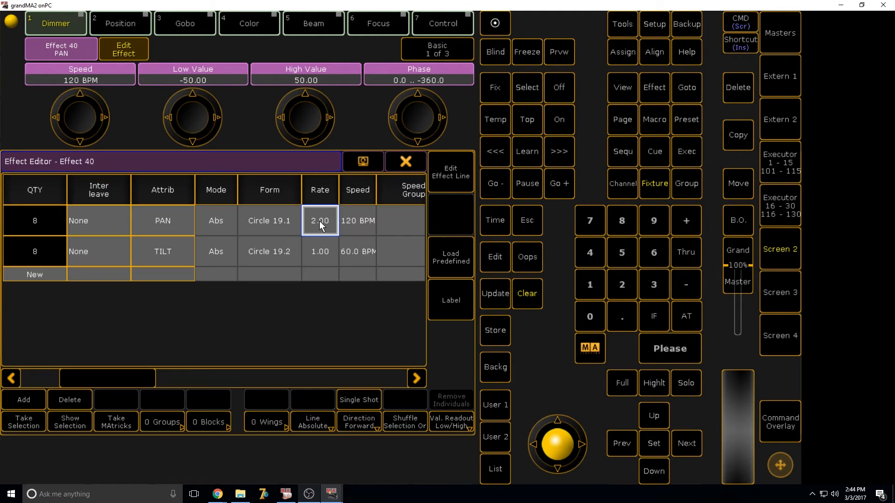
{"action": "left_click", "coordinate": [382, 225]}
{"action": "left_click", "coordinate": [514, 163]}
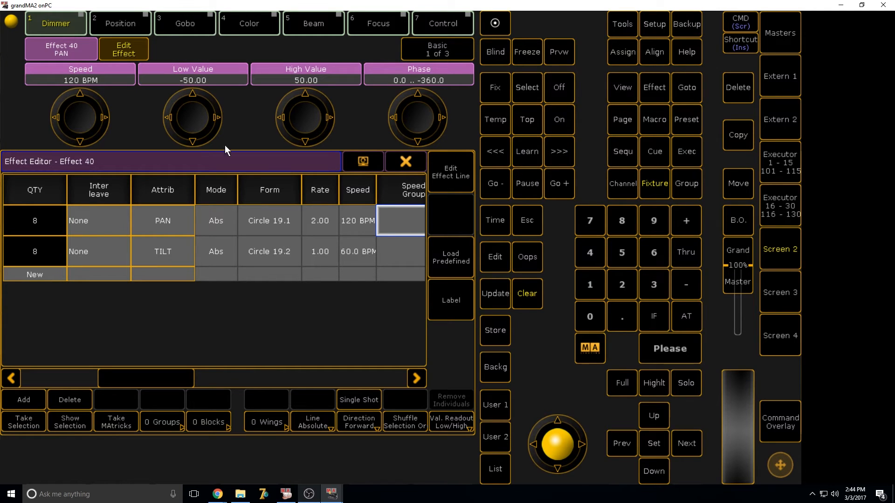
{"action": "left_click", "coordinate": [312, 221]}
{"action": "type", "text": "1.0"}
{"action": "key", "text": "Return"}
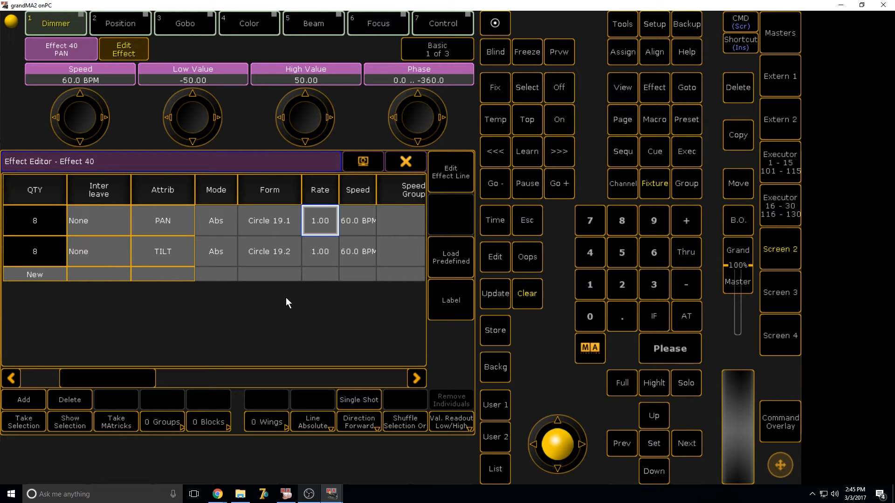
- Set the speed of both the PAN and TILT lines to 10 BPM
{"action": "left_click", "coordinate": [345, 232]}
{"action": "left_click", "coordinate": [19, 281]}
{"action": "left_click", "coordinate": [20, 313]}
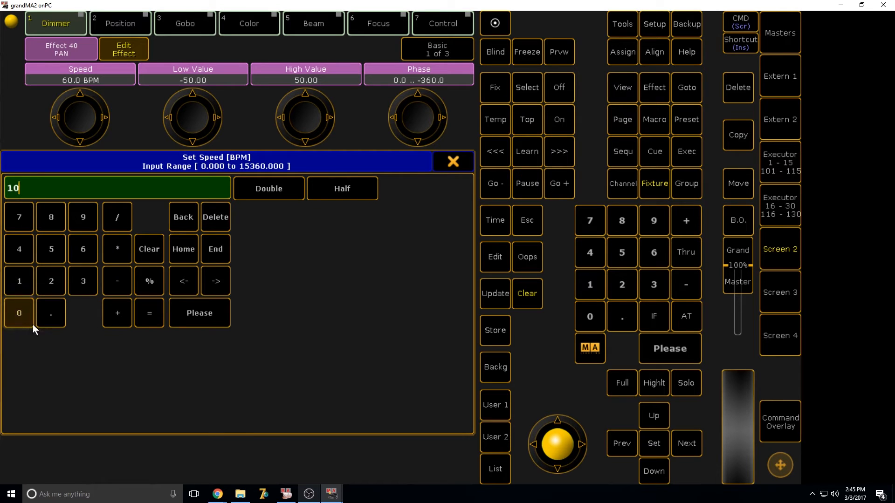
{"action": "left_click", "coordinate": [185, 313]}
{"action": "right_click", "coordinate": [379, 253]}
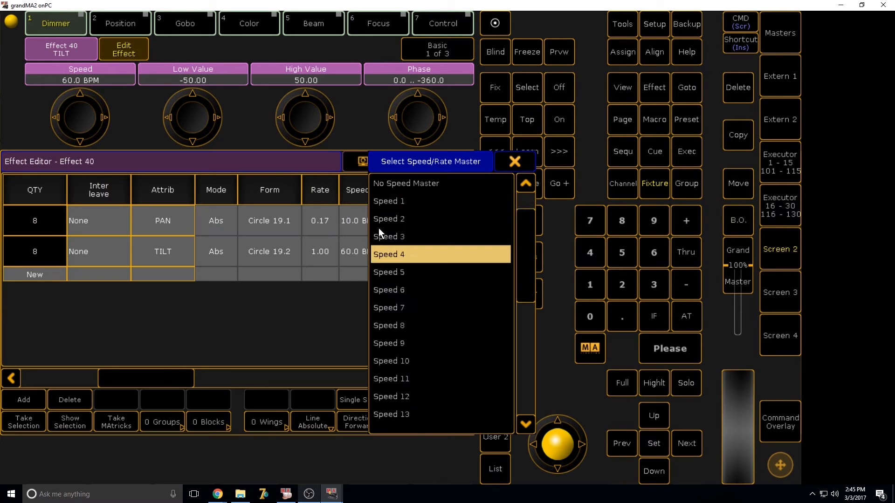
{"action": "left_click", "coordinate": [517, 157]}
{"action": "right_click", "coordinate": [366, 252]}
{"action": "left_click", "coordinate": [19, 281]}
{"action": "left_click", "coordinate": [20, 314]}
{"action": "left_click", "coordinate": [176, 314]}
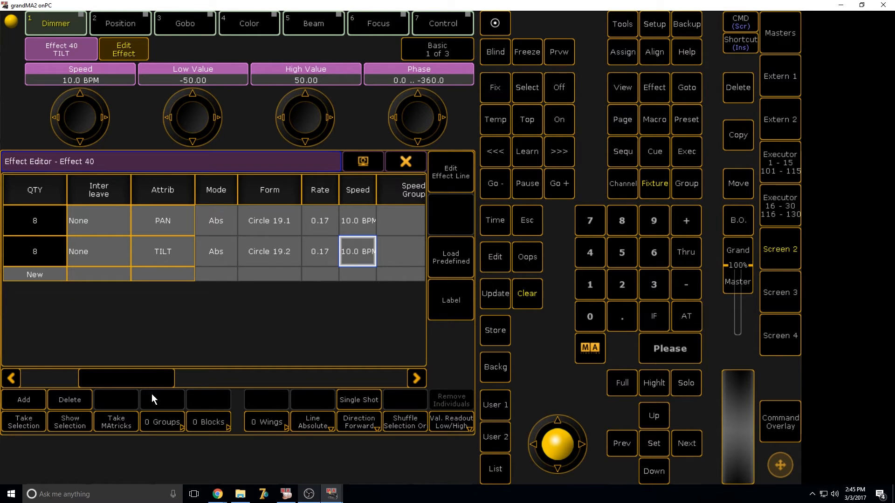
- View the speed masters available as speed group for the PAN line without assigning one
{"action": "left_click_drag", "start_coordinate": [159, 380], "coordinate": [234, 381]}
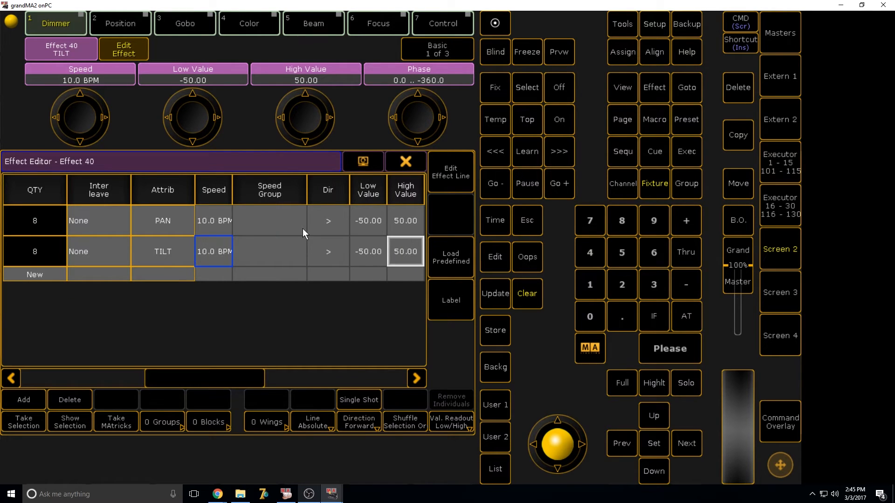
{"action": "left_click", "coordinate": [283, 215]}
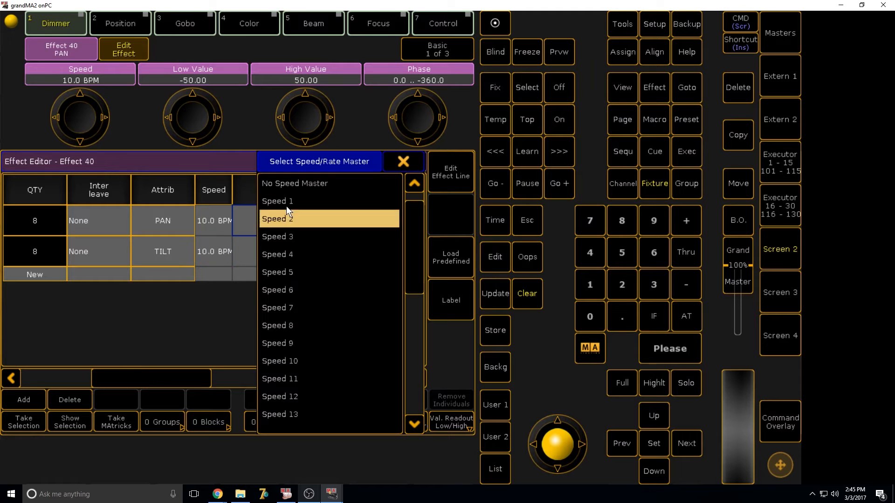
{"action": "left_click", "coordinate": [404, 162]}
- Set the PAN line's low value to -30 and its high value to 30
{"action": "left_click_drag", "start_coordinate": [192, 377], "coordinate": [256, 348]}
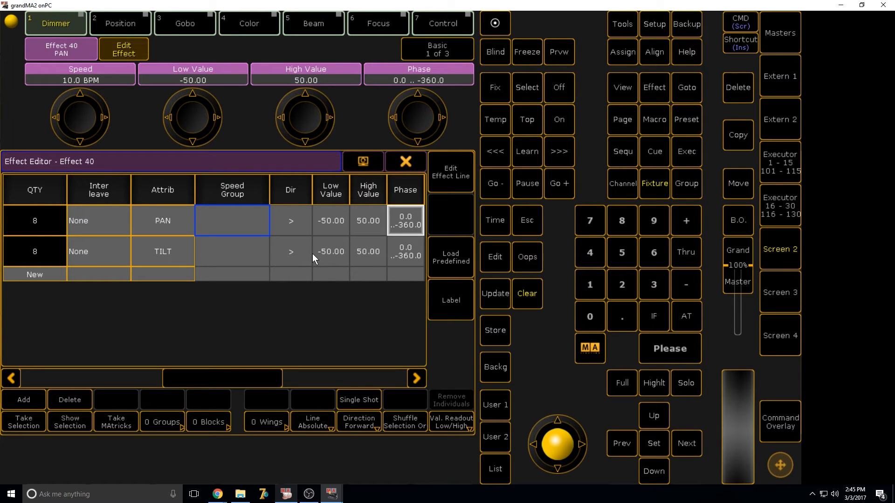
{"action": "double_click", "coordinate": [322, 225]}
{"action": "type", "text": "-30"}
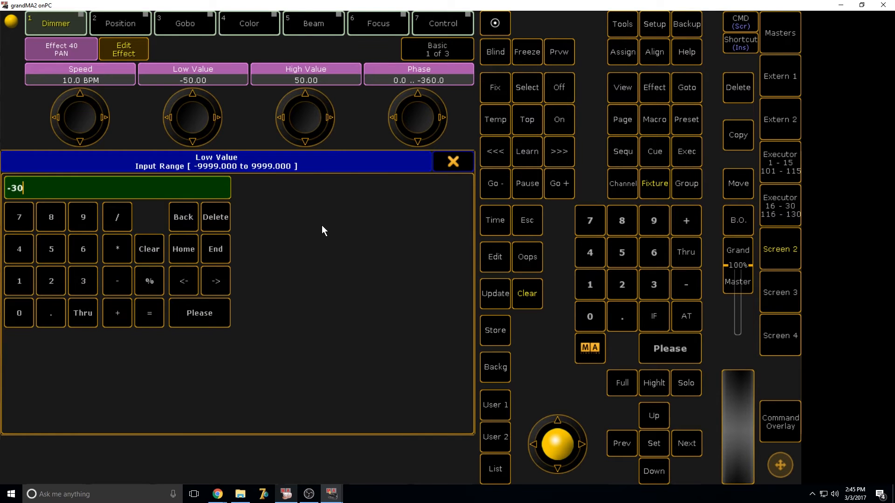
{"action": "key", "text": "Return"}
{"action": "double_click", "coordinate": [366, 219]}
{"action": "type", "text": "30"}
{"action": "key", "text": "Return"}
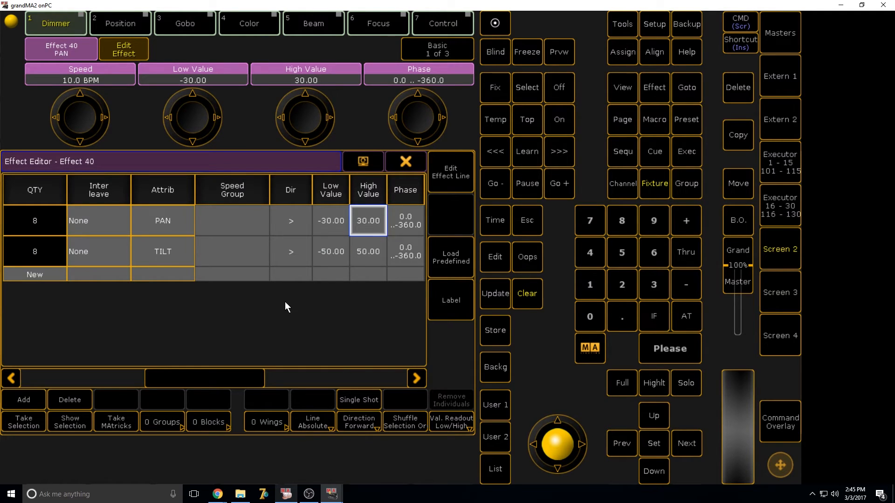
- Set the TILT line's low value to 20 and its high value to 80
{"action": "double_click", "coordinate": [333, 255]}
{"action": "type", "text": "20"}
{"action": "key", "text": "Return"}
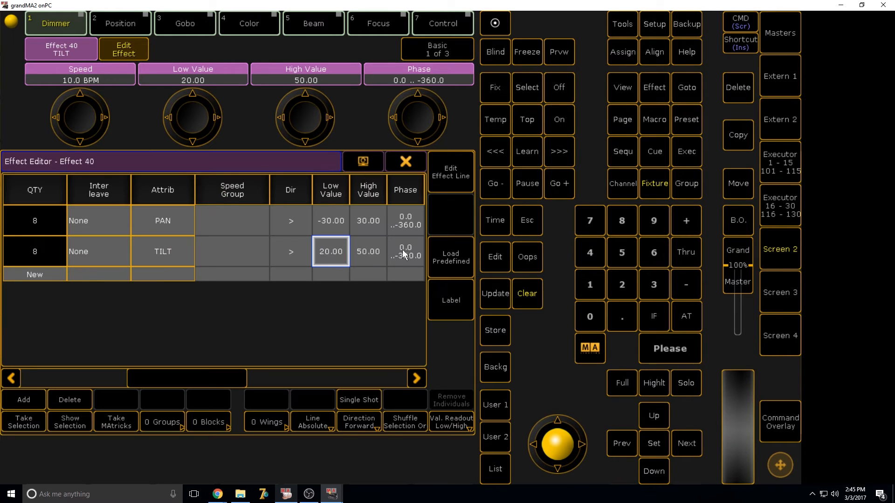
{"action": "double_click", "coordinate": [377, 254]}
{"action": "type", "text": "80"}
{"action": "key", "text": "Return"}
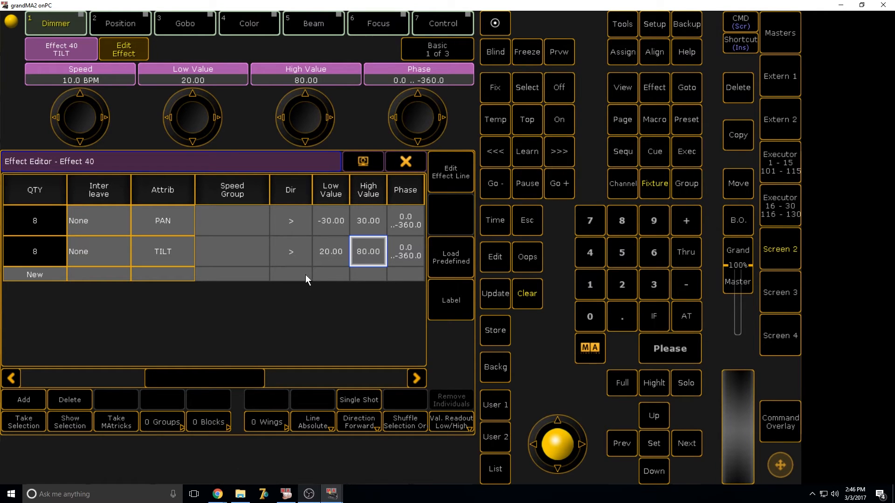
- Try the backward direction < on the PAN line, then set the direction back to >
{"action": "left_click", "coordinate": [286, 216]}
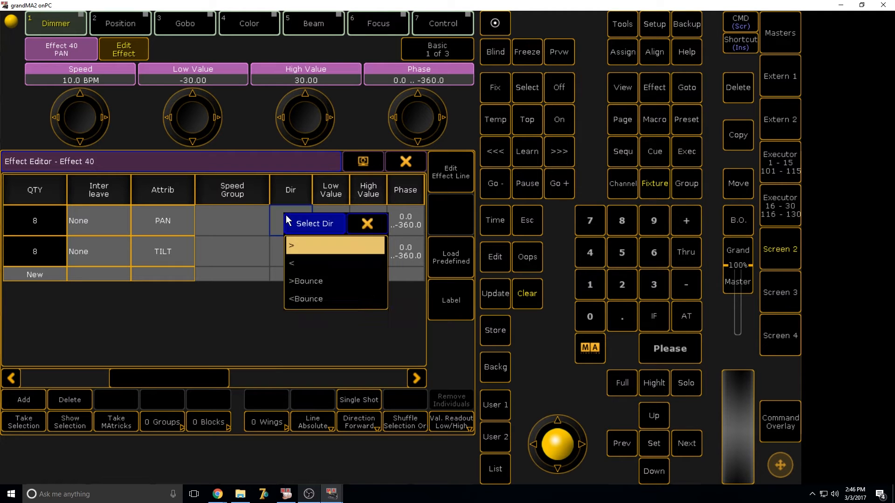
{"action": "left_click", "coordinate": [345, 261]}
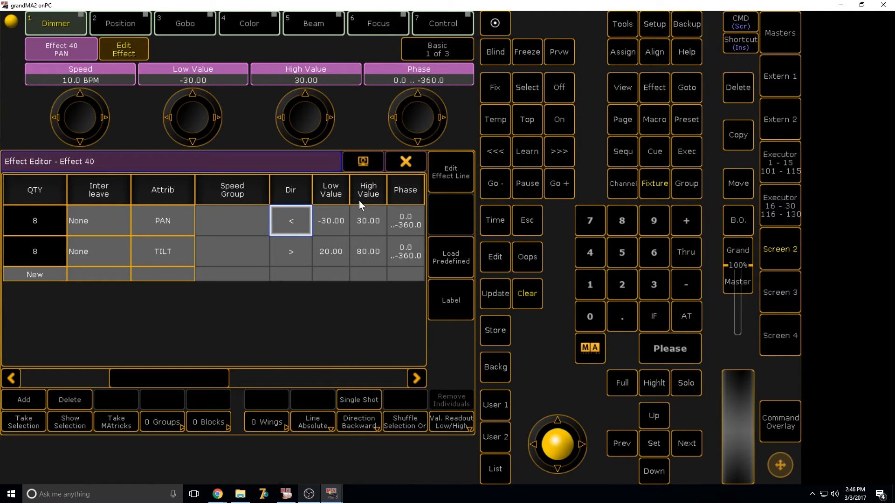
{"action": "left_click", "coordinate": [272, 241]}
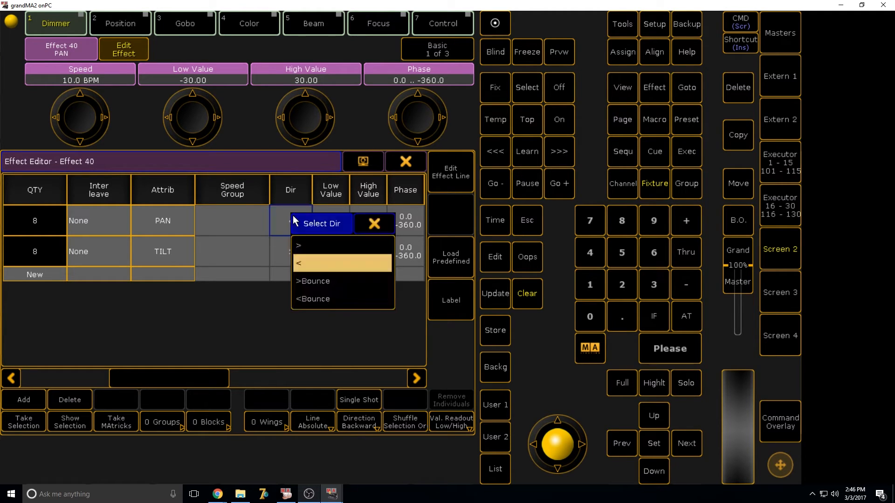
{"action": "left_click", "coordinate": [307, 242]}
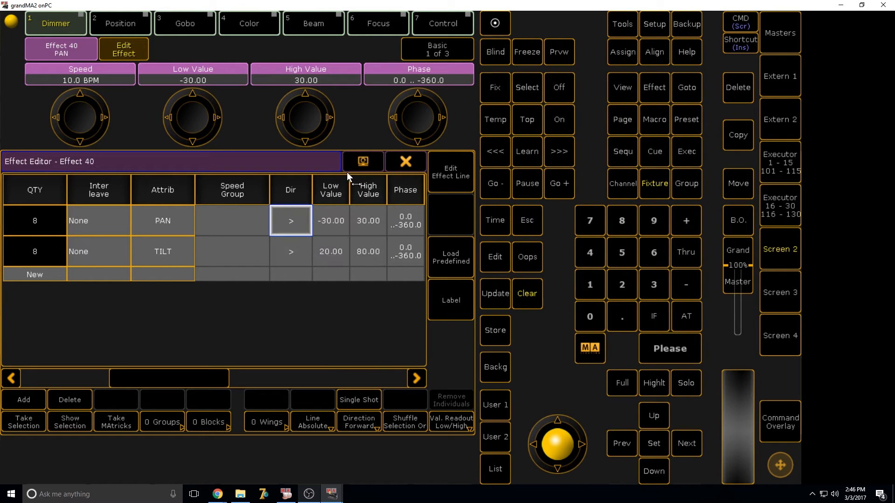
- View the phase presets available for the PAN line without changing its phase
{"action": "left_click_drag", "start_coordinate": [200, 378], "coordinate": [264, 376]}
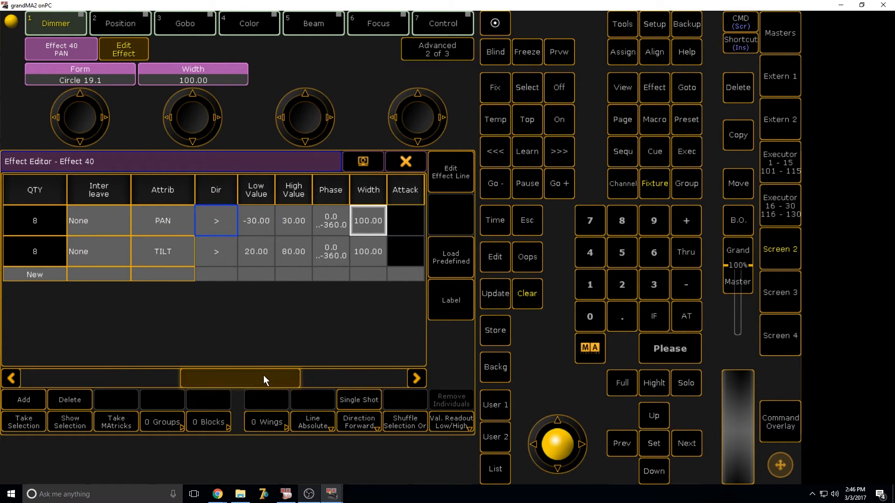
{"action": "left_click", "coordinate": [340, 220]}
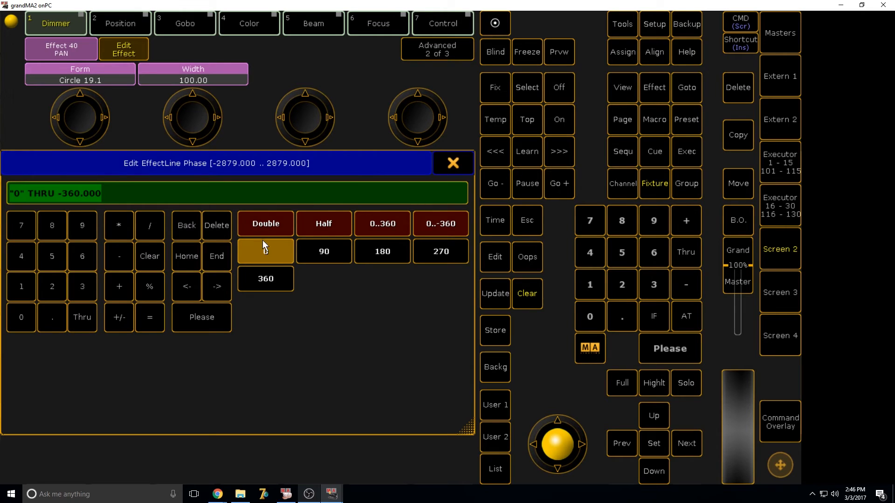
{"action": "left_click", "coordinate": [454, 165]}
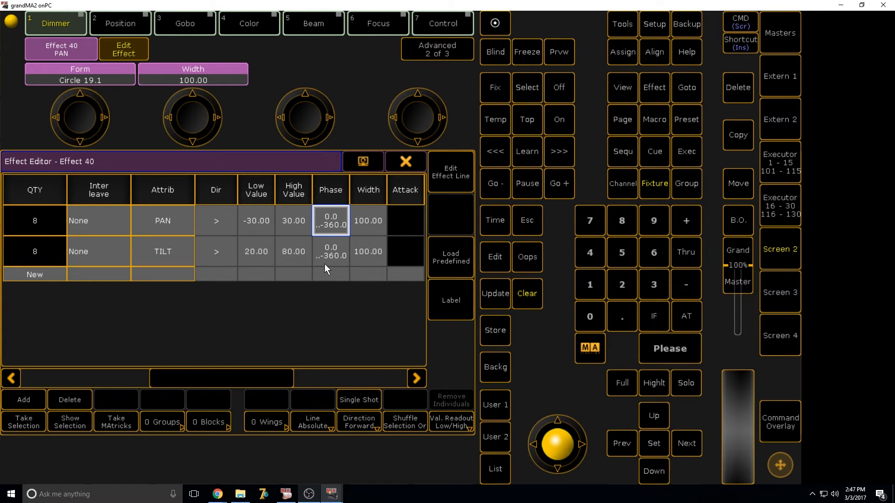
{"action": "left_click", "coordinate": [329, 229]}
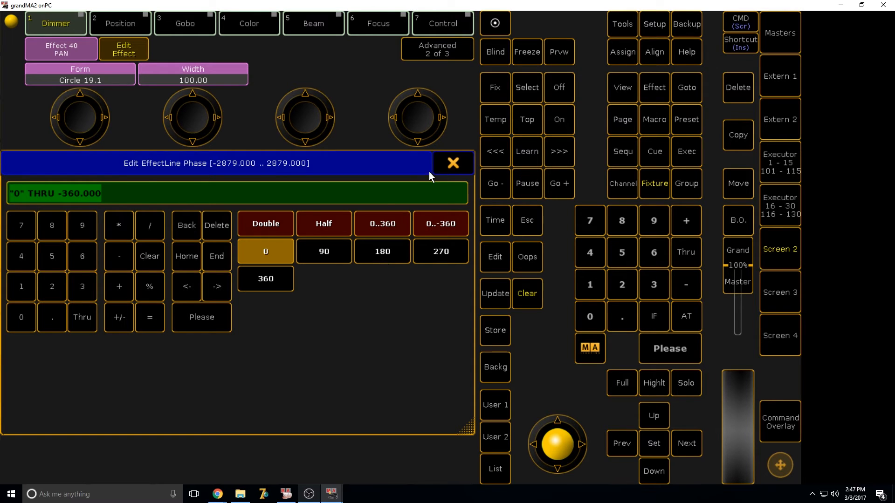
{"action": "left_click", "coordinate": [457, 168]}
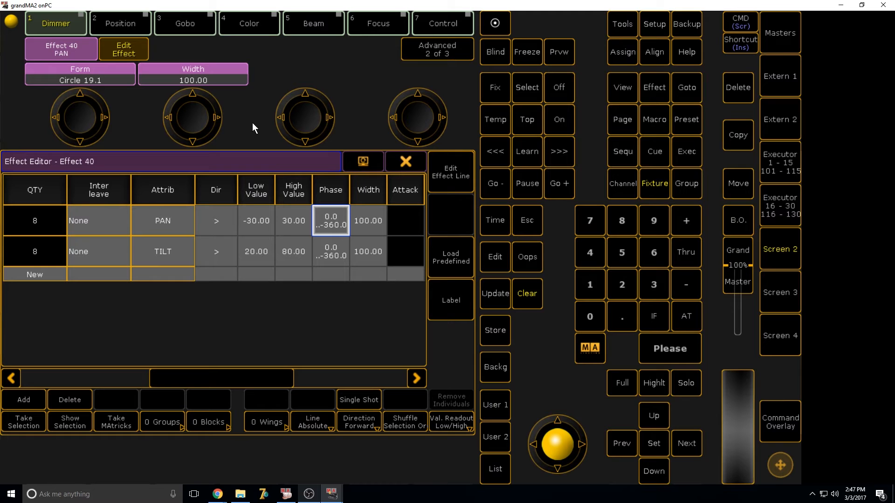
- Set the wings to -2 on the PAN line and to 2 on the TILT line
{"action": "left_click_drag", "start_coordinate": [266, 373], "coordinate": [358, 377]}
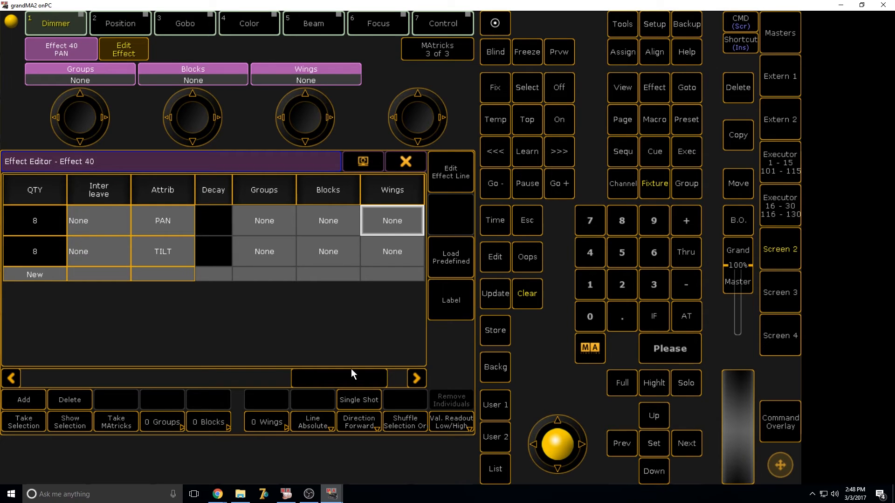
{"action": "left_click", "coordinate": [382, 224]}
{"action": "key", "text": "BackSpace"}
{"action": "type", "text": "-2"}
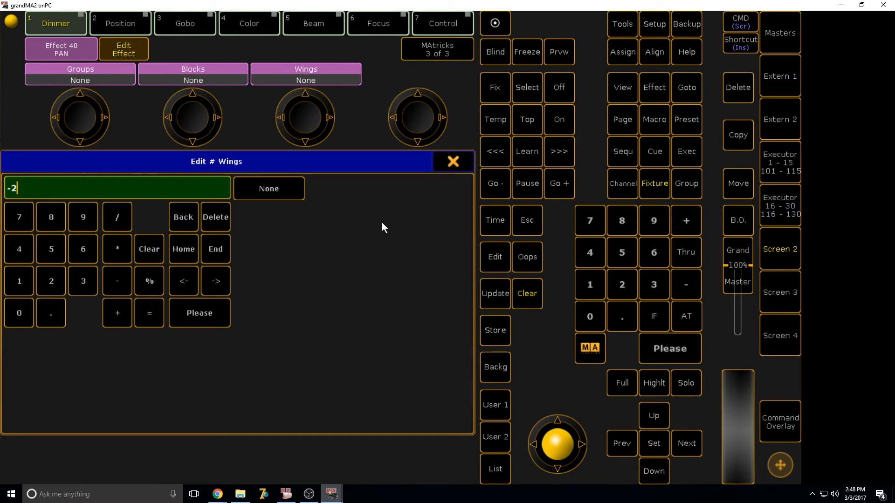
{"action": "key", "text": "Return"}
{"action": "left_click", "coordinate": [371, 261]}
{"action": "type", "text": "2"}
{"action": "key", "text": "Return"}
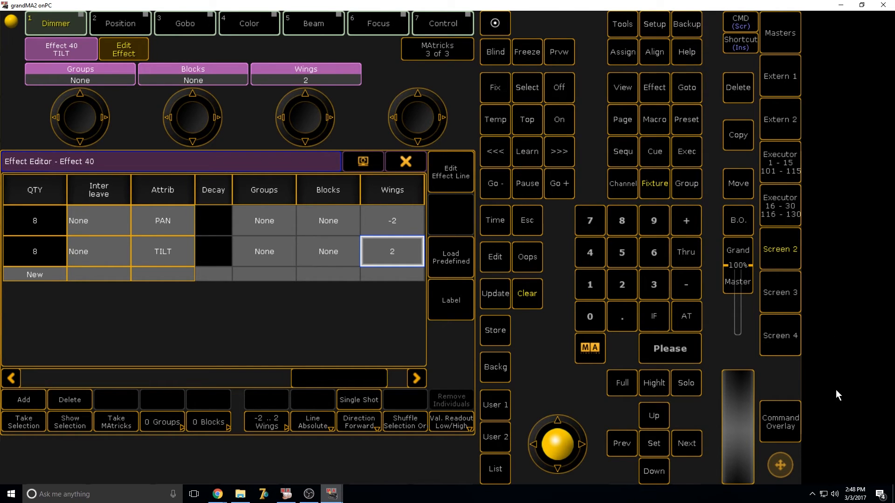
- Select the group 1 fixtures, apply Effect 40 to them and watch the beams in MA 3D
{"action": "left_click", "coordinate": [406, 165]}
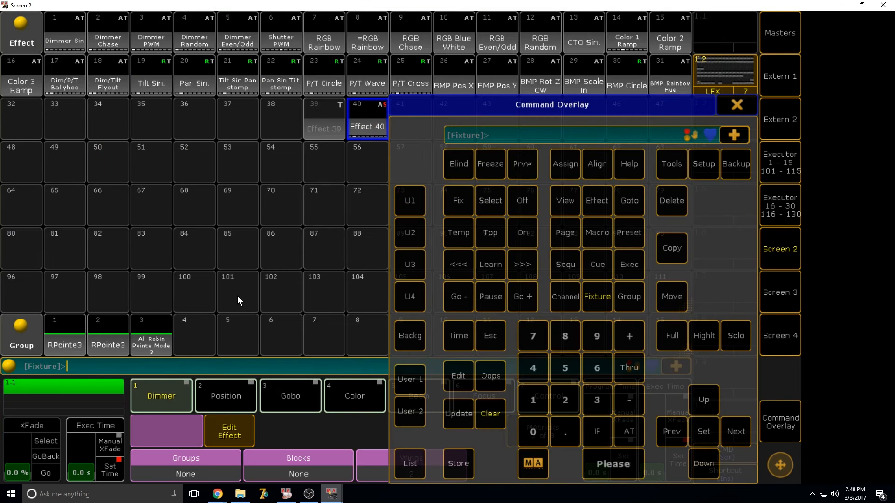
{"action": "left_click", "coordinate": [59, 348]}
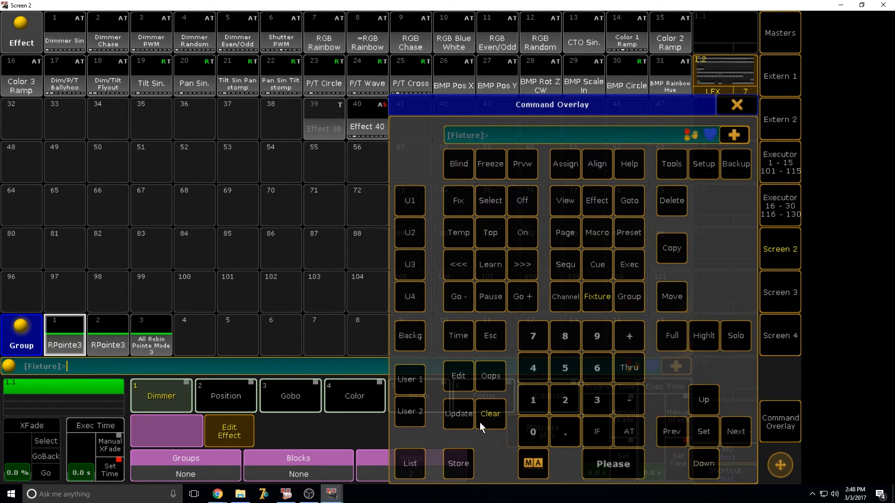
{"action": "left_click", "coordinate": [737, 104]}
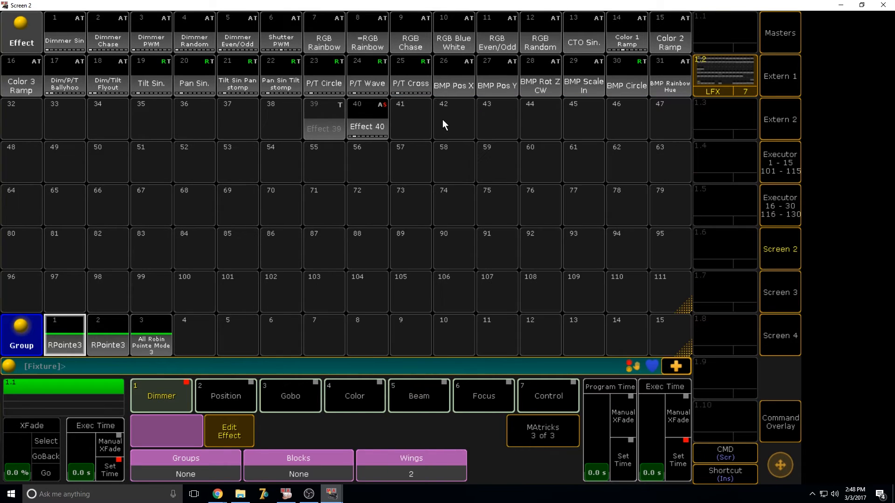
{"action": "left_click", "coordinate": [373, 120]}
{"action": "left_click", "coordinate": [286, 494]}
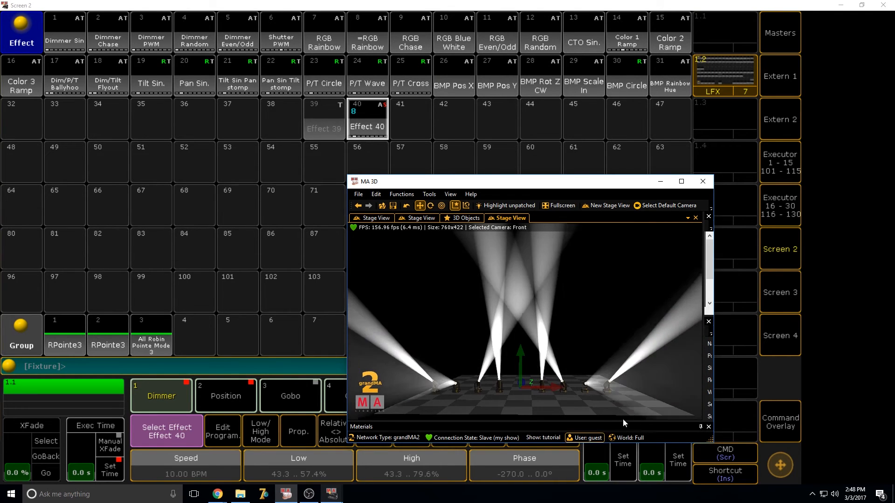
- Set the groups to 2 on both the PAN and TILT lines of Effect 40 and watch the result in MA 3D
{"action": "left_click", "coordinate": [333, 269]}
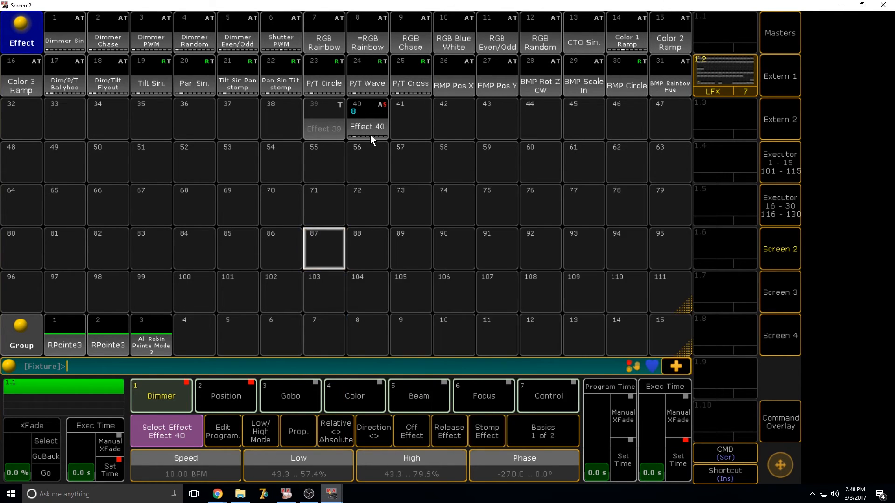
{"action": "left_click", "coordinate": [370, 135]}
{"action": "left_click_drag", "start_coordinate": [114, 381], "coordinate": [306, 371]}
{"action": "left_click", "coordinate": [286, 226]}
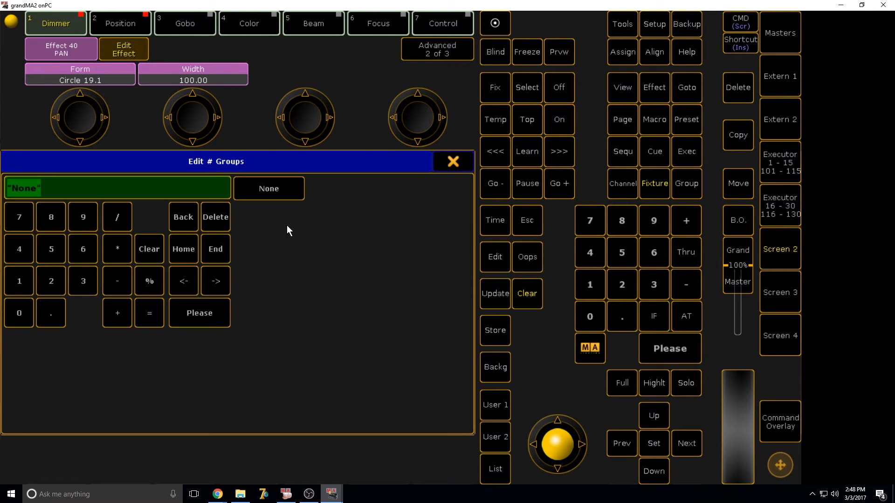
{"action": "type", "text": "2"}
{"action": "key", "text": "Return"}
{"action": "left_click", "coordinate": [272, 248]}
{"action": "type", "text": "2"}
{"action": "key", "text": "Return"}
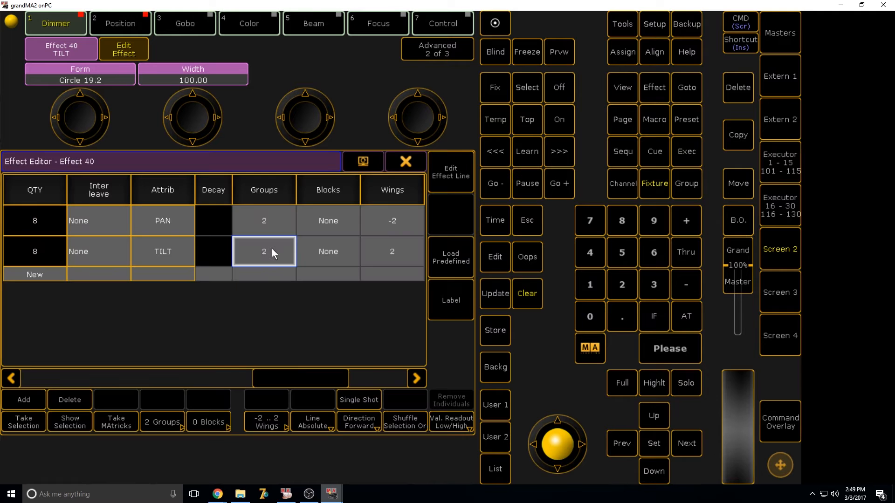
{"action": "left_click", "coordinate": [421, 167]}
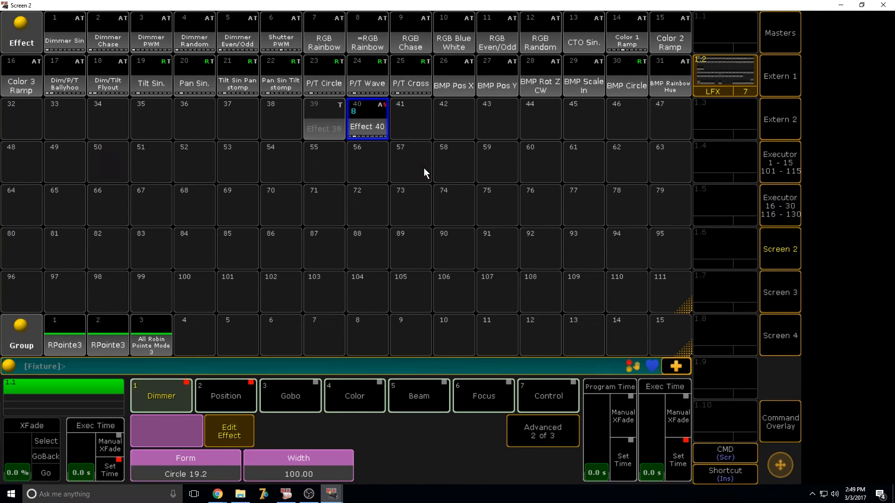
{"action": "left_click", "coordinate": [286, 495]}
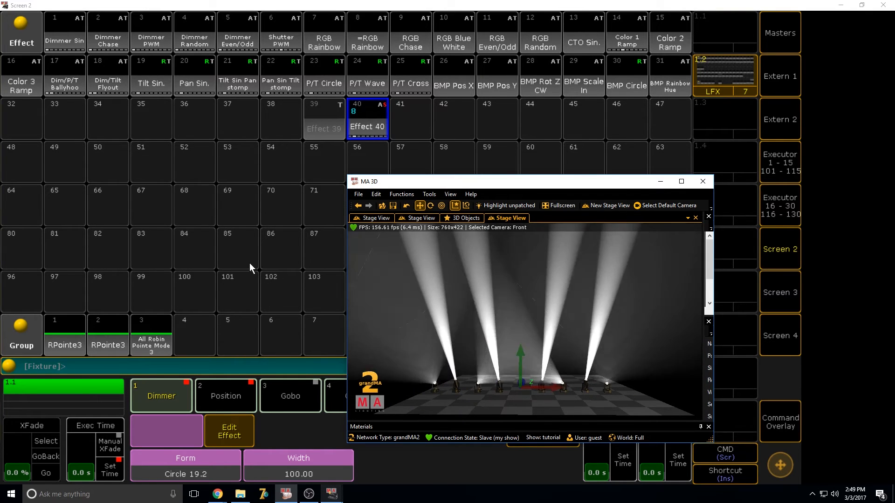
- Reopen Effect 40, set the groups to 4 for both lines together and watch the beams in MA 3D
{"action": "left_click", "coordinate": [253, 259]}
{"action": "double_click", "coordinate": [370, 118]}
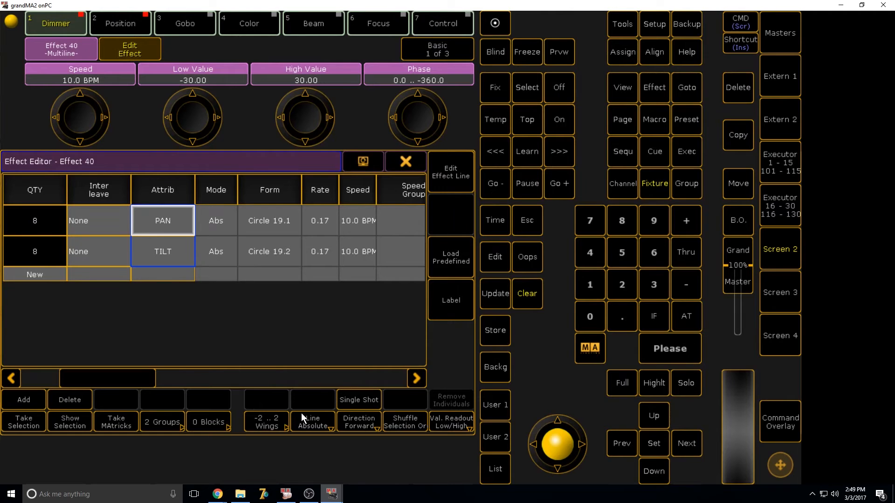
{"action": "left_click", "coordinate": [174, 425]}
{"action": "type", "text": "4"}
{"action": "key", "text": "Return"}
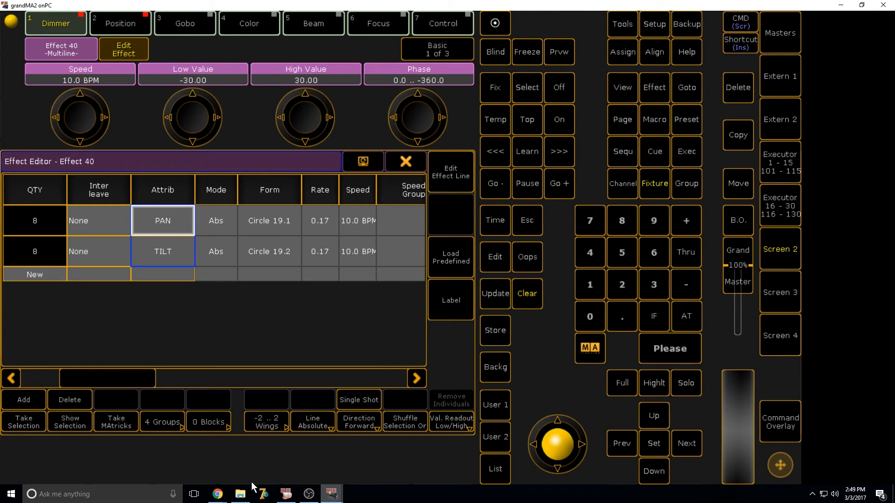
{"action": "left_click", "coordinate": [288, 493]}
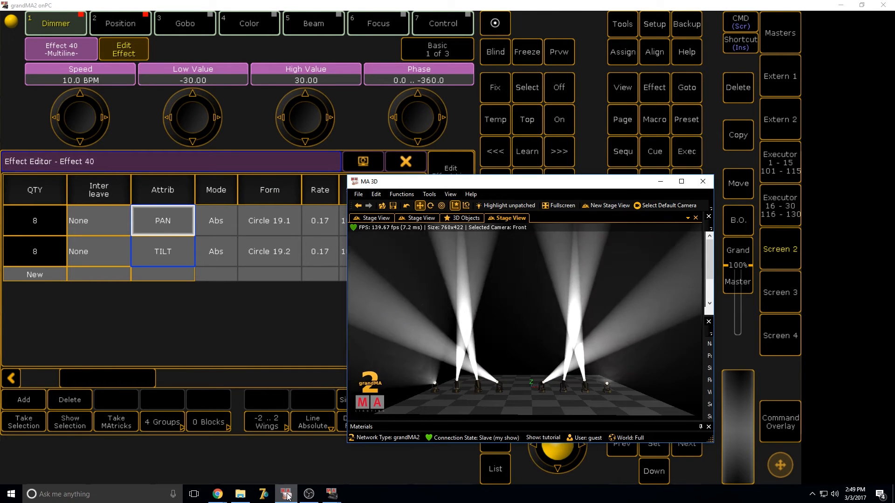
- Try 3 groups for both effect lines and watch the movement in MA 3D
{"action": "left_click", "coordinate": [242, 374]}
{"action": "left_click", "coordinate": [165, 422]}
{"action": "type", "text": "3"}
{"action": "key", "text": "Return"}
{"action": "left_click", "coordinate": [286, 494]}
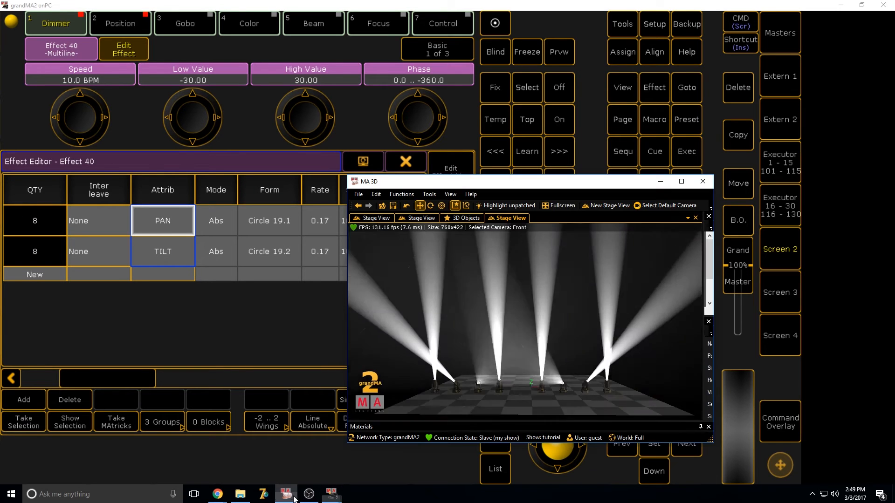
- Try 8 groups for both effect lines and watch the movement in MA 3D
{"action": "left_click", "coordinate": [238, 399]}
{"action": "left_click", "coordinate": [163, 422]}
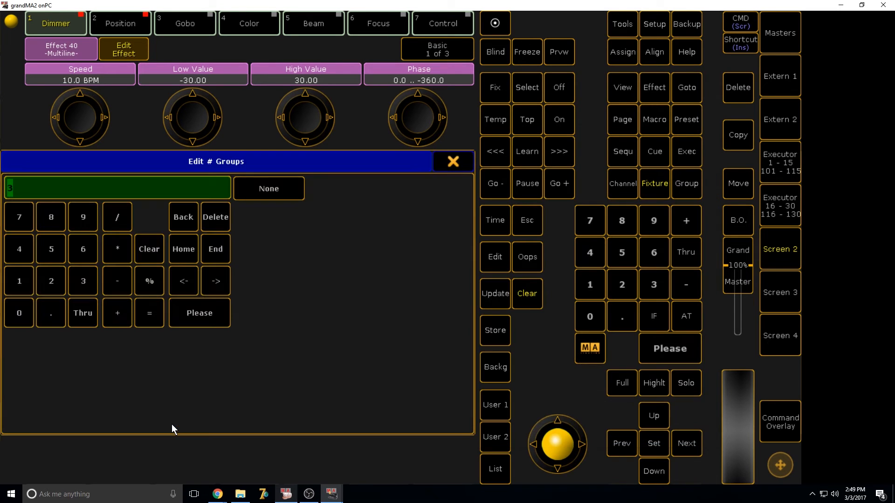
{"action": "type", "text": "8"}
{"action": "key", "text": "Return"}
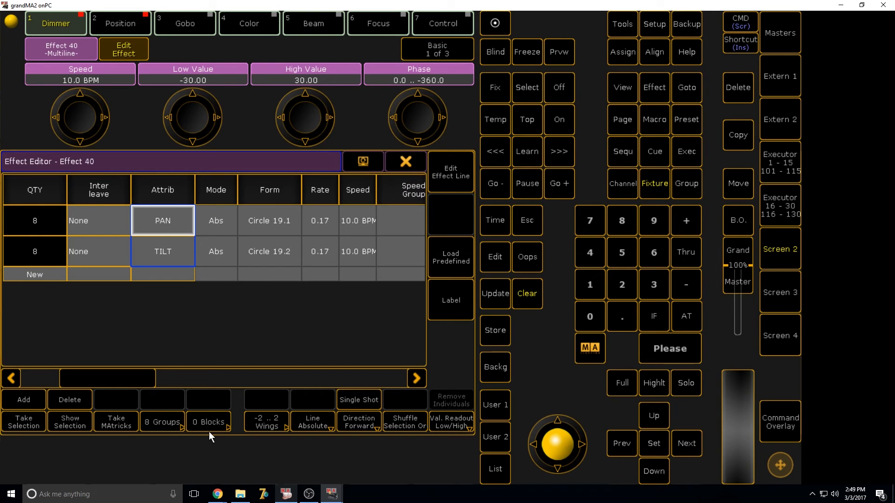
{"action": "left_click", "coordinate": [286, 495]}
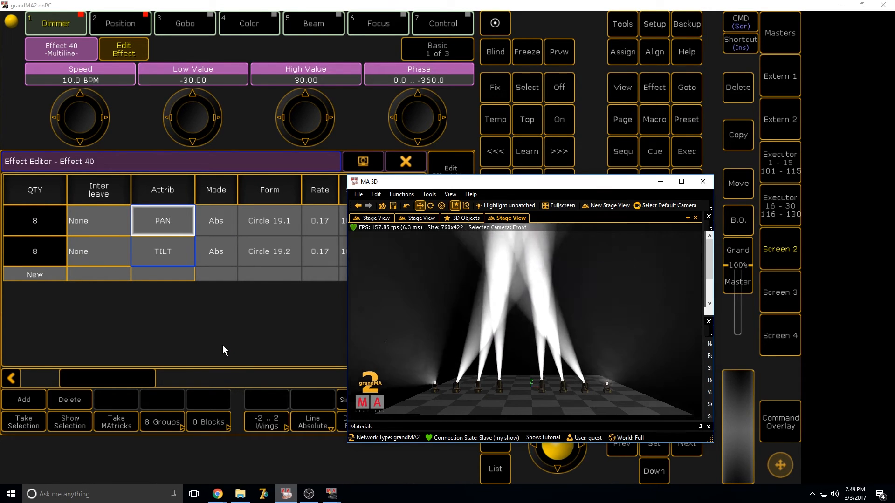
- Set the groups to 5 for both effect lines and watch the movement in MA 3D
{"action": "left_click", "coordinate": [220, 348]}
{"action": "left_click", "coordinate": [171, 422]}
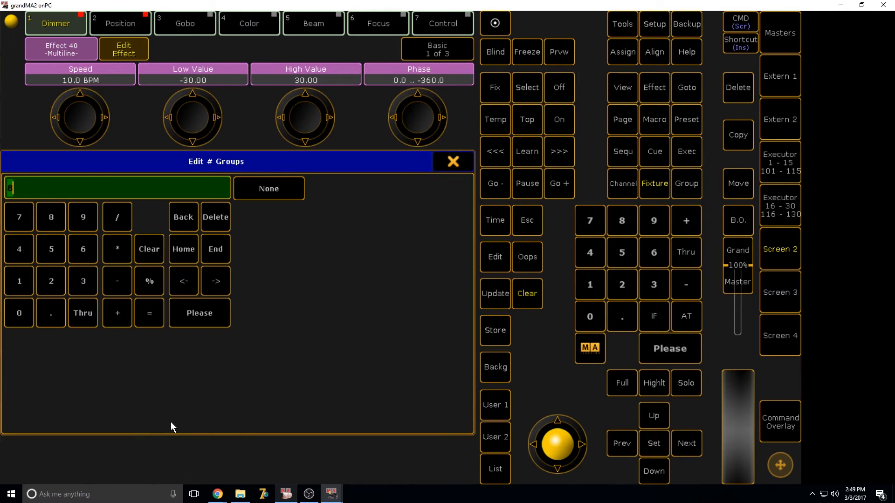
{"action": "type", "text": "5"}
{"action": "key", "text": "Return"}
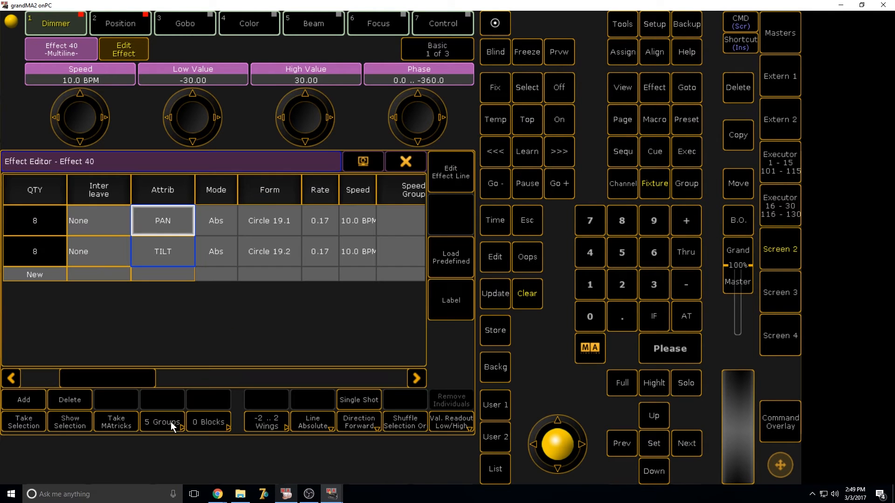
{"action": "left_click", "coordinate": [288, 495]}
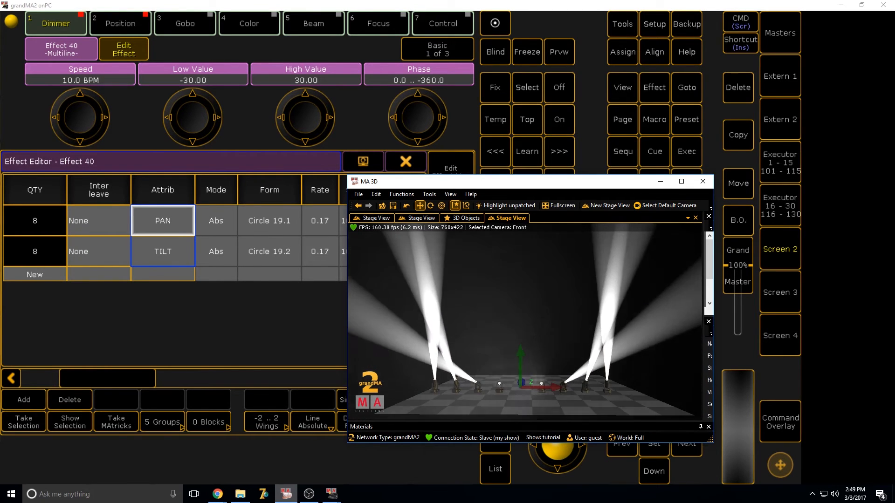
- Remove the wings from both the PAN and TILT lines by setting them to 0
{"action": "left_click", "coordinate": [175, 329]}
{"action": "left_click_drag", "start_coordinate": [159, 374], "coordinate": [320, 370]}
{"action": "right_click", "coordinate": [385, 207]}
{"action": "type", "text": "0"}
{"action": "key", "text": "Return"}
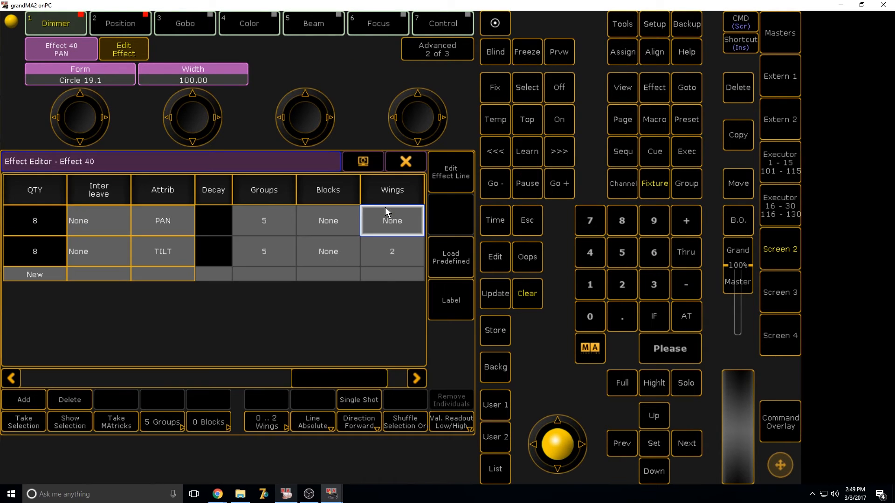
{"action": "right_click", "coordinate": [402, 245]}
{"action": "type", "text": "0"}
{"action": "key", "text": "Return"}
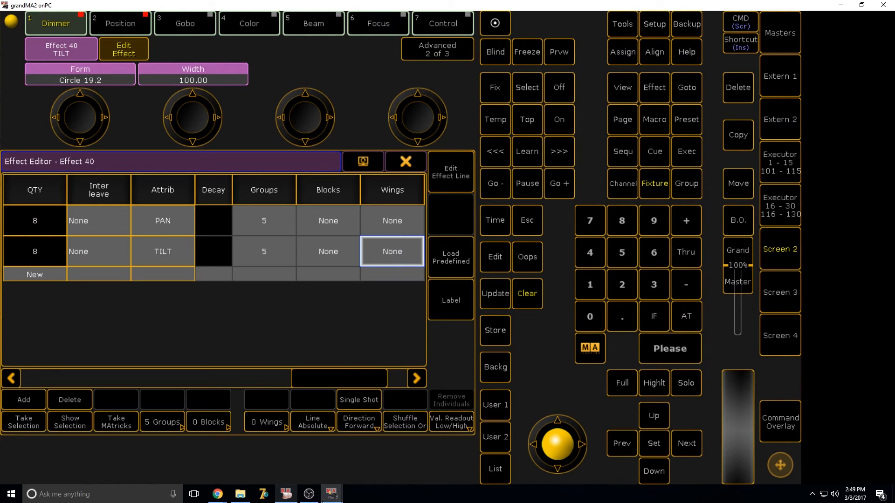
- Set the wings to -2 for the PAN line and 2 for the TILT line, and watch the movement in MA 3D
{"action": "left_click", "coordinate": [286, 494]}
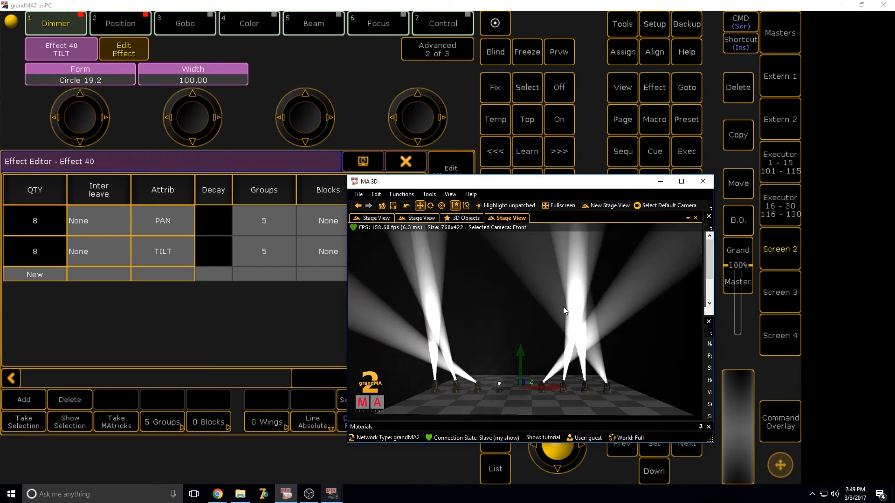
{"action": "left_click", "coordinate": [255, 347]}
{"action": "left_click", "coordinate": [389, 226]}
{"action": "type", "text": "-2"}
{"action": "key", "text": "Return"}
{"action": "double_click", "coordinate": [376, 258]}
{"action": "type", "text": "2"}
{"action": "key", "text": "Return"}
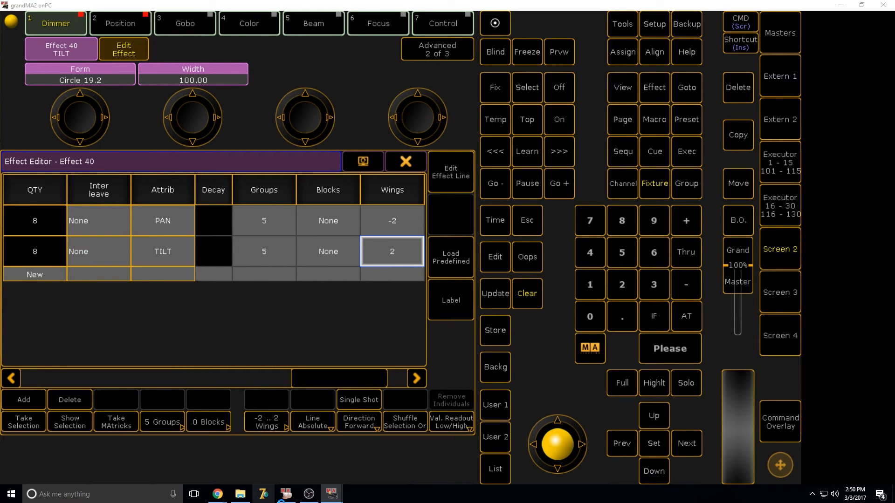
{"action": "left_click", "coordinate": [286, 495]}
{"action": "right_click", "coordinate": [264, 495]}
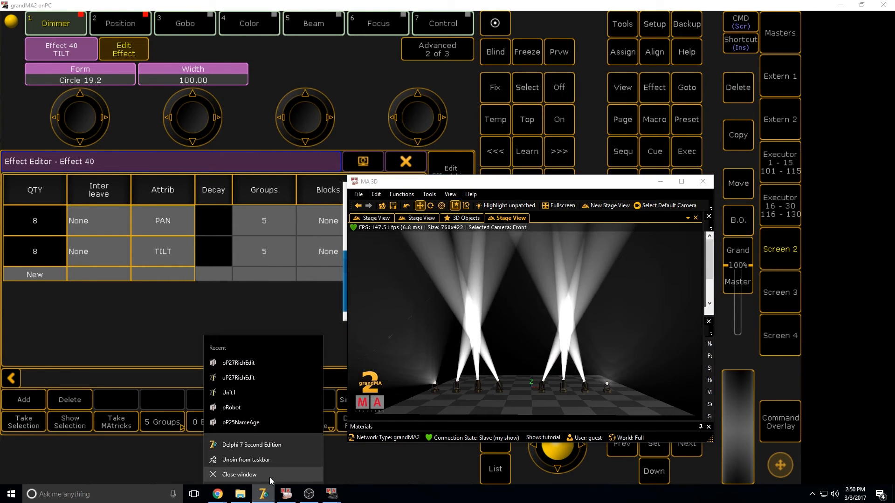
{"action": "left_click", "coordinate": [269, 477]}
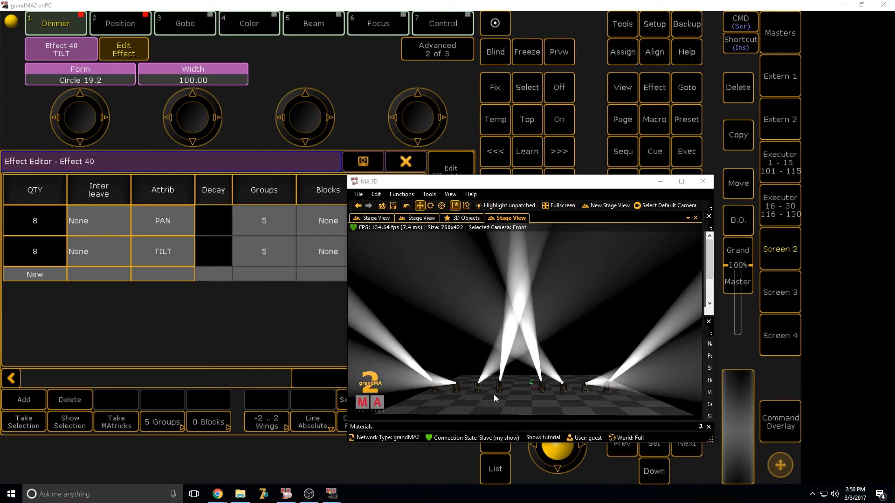
{"action": "left_click", "coordinate": [265, 296]}
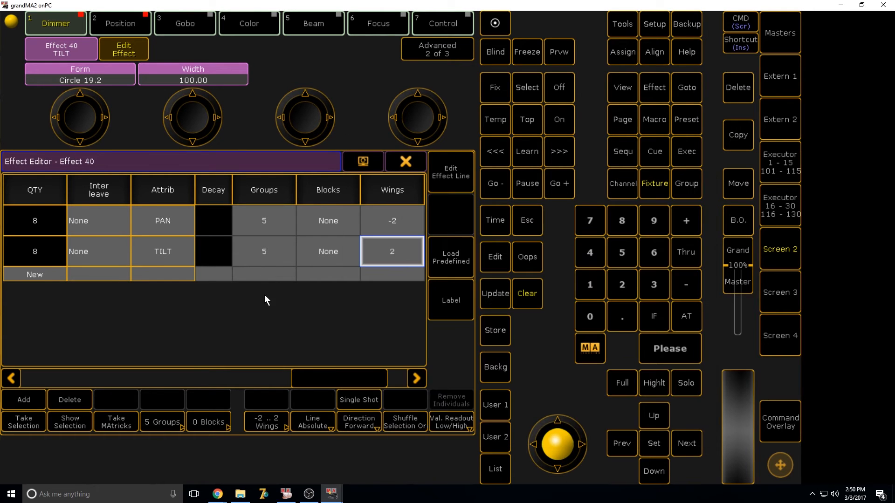
- Try 0 and 1 groups for both effect lines and watch the movement in MA 3D
{"action": "left_click", "coordinate": [161, 427]}
{"action": "type", "text": "0"}
{"action": "key", "text": "Return"}
{"action": "left_click", "coordinate": [160, 427]}
{"action": "type", "text": "1"}
{"action": "key", "text": "Return"}
{"action": "left_click", "coordinate": [285, 494]}
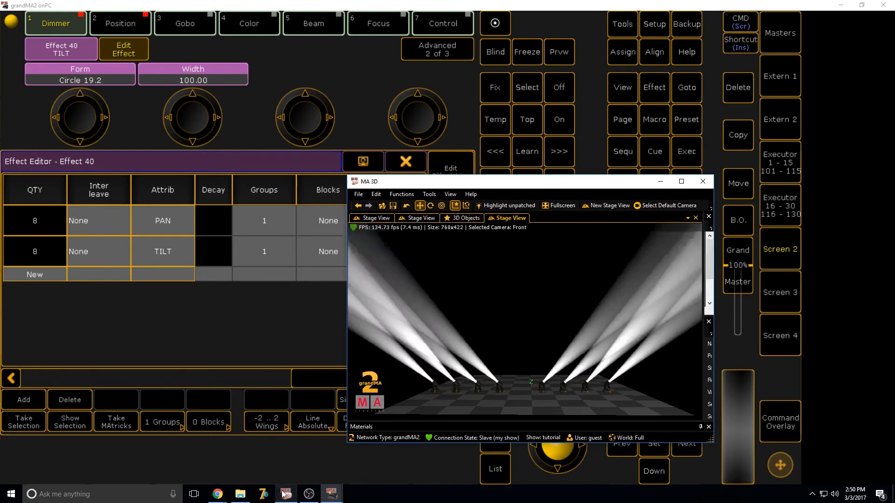
{"action": "left_click", "coordinate": [240, 353]}
- Remove the groups from both effect lines by setting them to 0, and watch the movement in MA 3D
{"action": "left_click", "coordinate": [161, 423]}
{"action": "type", "text": "0"}
{"action": "key", "text": "Return"}
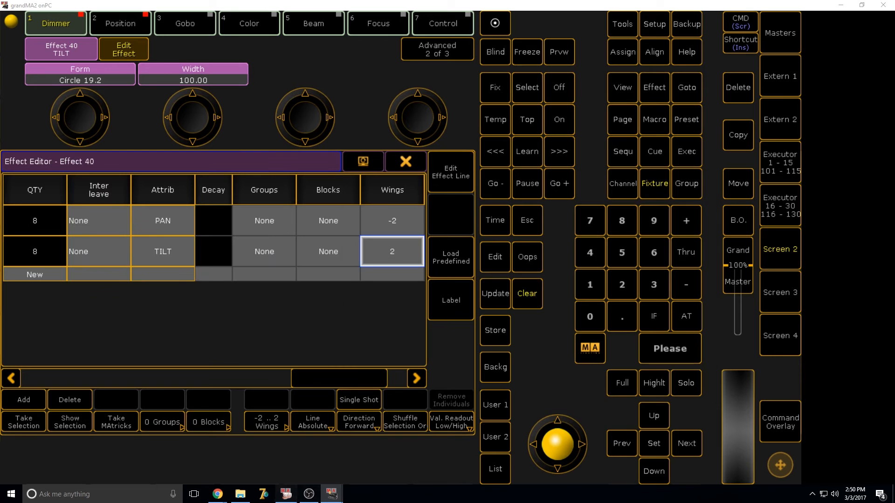
{"action": "left_click", "coordinate": [286, 494]}
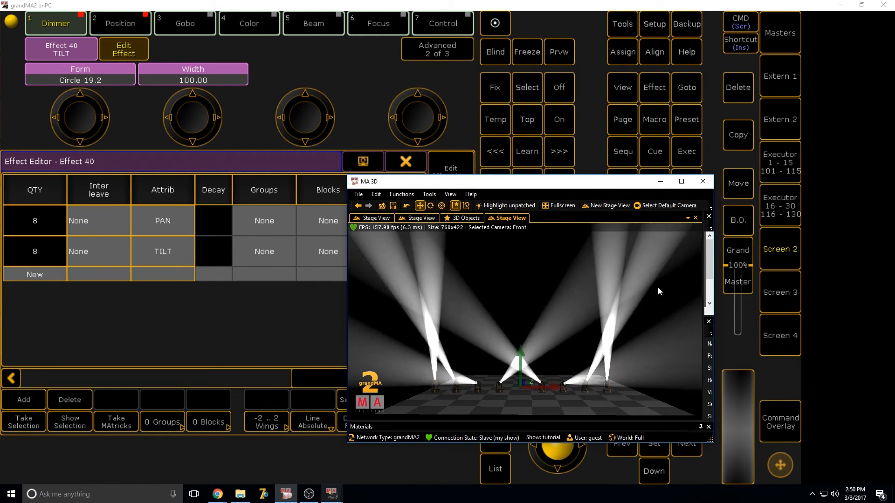
{"action": "left_click", "coordinate": [162, 343]}
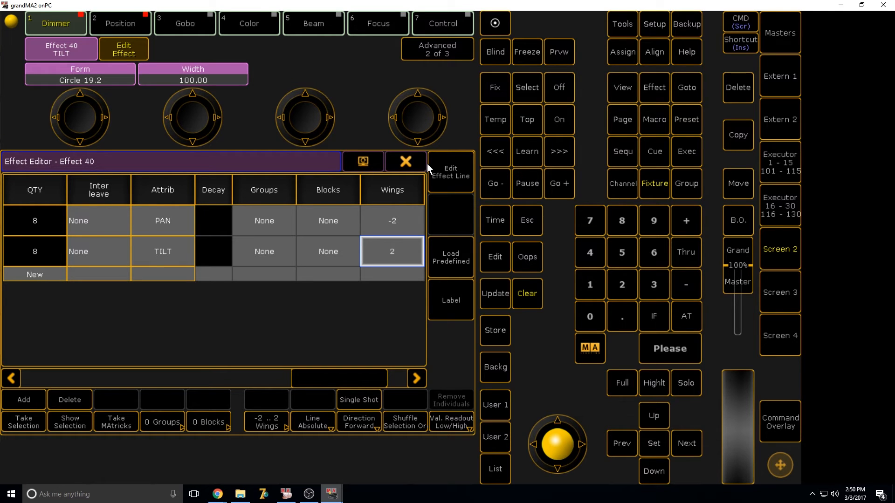
- Close the effect editor for Effect 40 and clear the programmer
{"action": "left_click", "coordinate": [414, 161]}
{"action": "left_click", "coordinate": [777, 419]}
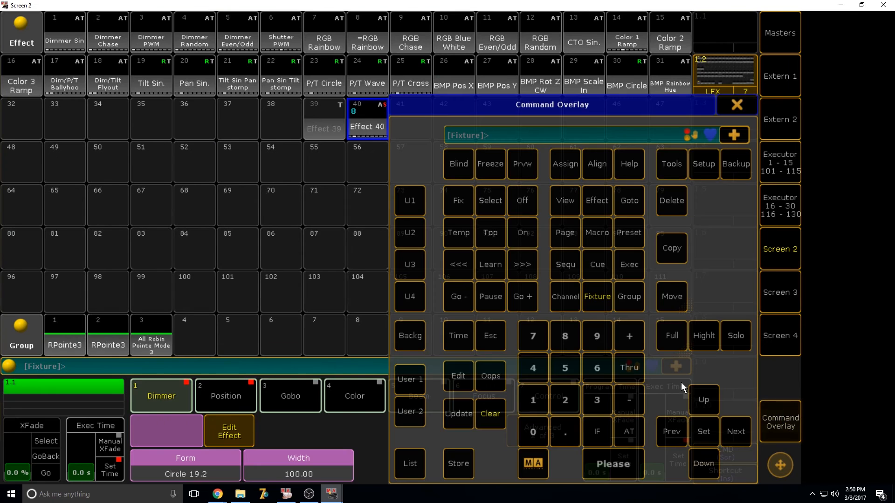
{"action": "left_click", "coordinate": [496, 420]}
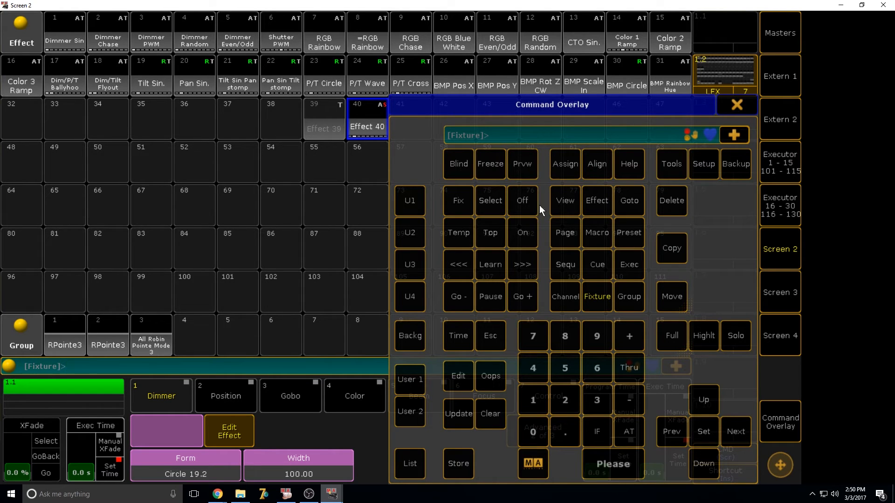
- Store a new effect in empty effect pool slot 51 and label it "herded"
{"action": "left_click", "coordinate": [458, 452]}
{"action": "left_click", "coordinate": [149, 178]}
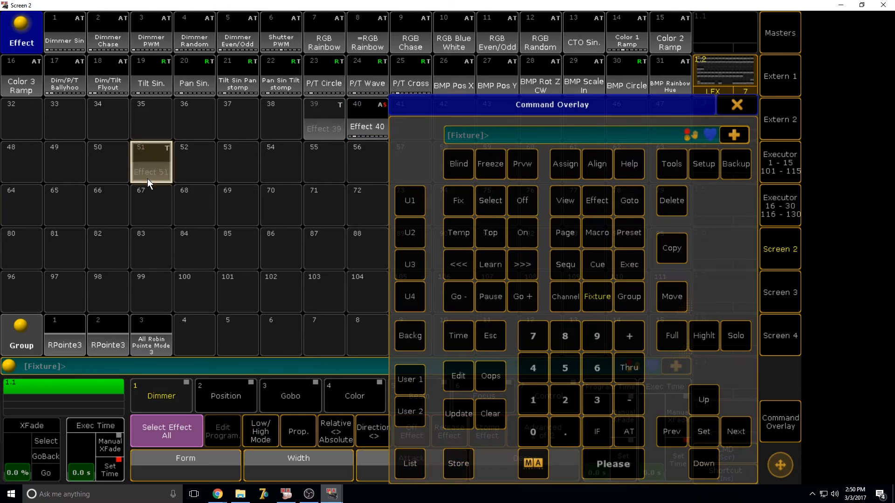
{"action": "type", "text": "herded"}
{"action": "key", "text": "Return"}
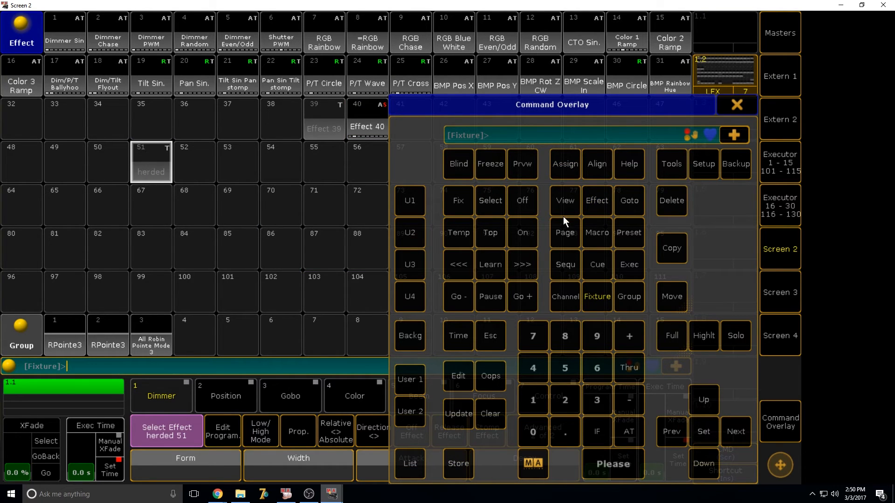
- Label the effect in pool slot 40 as "circle"
{"action": "left_click", "coordinate": [562, 173]}
{"action": "left_click", "coordinate": [369, 126]}
{"action": "type", "text": "circle"}
{"action": "key", "text": "Return"}
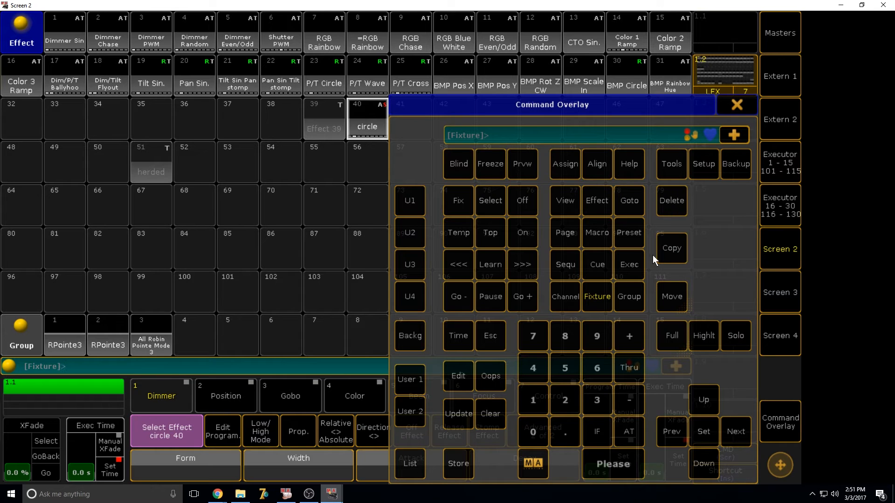
- Clear the programmer and delete the effects in pool slots 51 and 39
{"action": "left_click", "coordinate": [489, 416]}
{"action": "left_click", "coordinate": [676, 204]}
{"action": "left_click", "coordinate": [166, 169]}
{"action": "left_click", "coordinate": [671, 203]}
{"action": "left_click", "coordinate": [319, 117]}
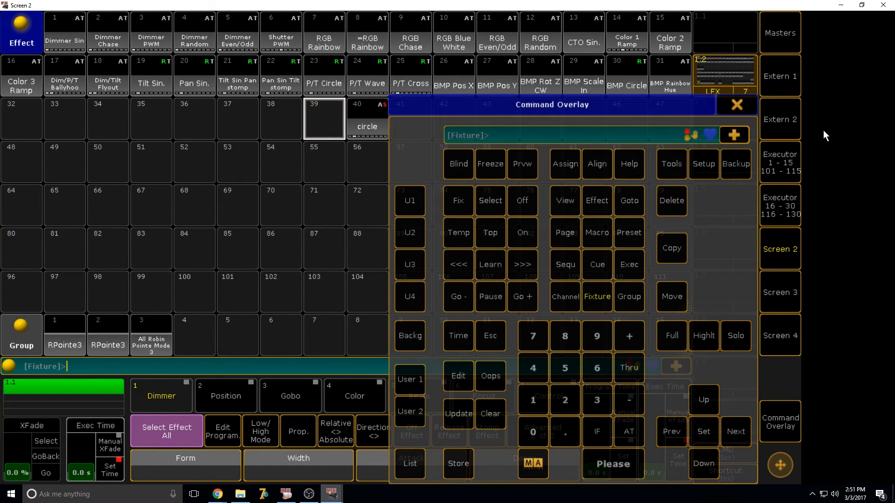
- Close the command overlay and save the show with a quick backup
{"action": "left_click", "coordinate": [743, 111]}
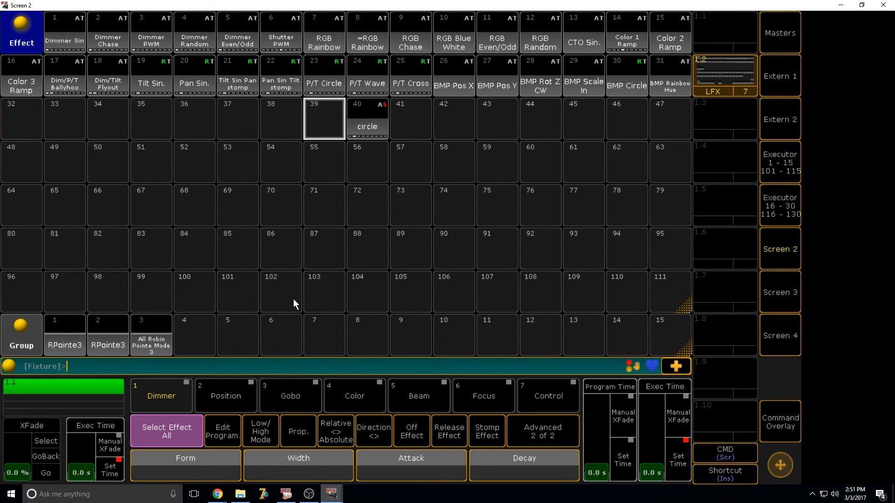
{"action": "left_click", "coordinate": [784, 254]}
{"action": "left_click", "coordinate": [686, 24]}
{"action": "left_click", "coordinate": [686, 24]}
{"action": "left_click", "coordinate": [777, 250]}
{"action": "left_click", "coordinate": [793, 257]}
- Replace the Group pool window with the Command Line Feedback window and look through the executed commands
{"action": "left_click", "coordinate": [22, 162]}
{"action": "left_click", "coordinate": [369, 160]}
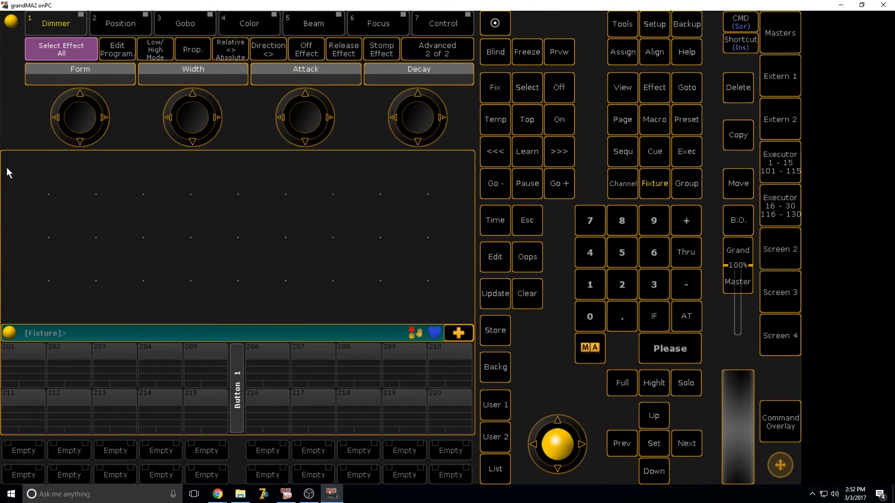
{"action": "left_click", "coordinate": [6, 156]}
{"action": "left_click", "coordinate": [399, 210]}
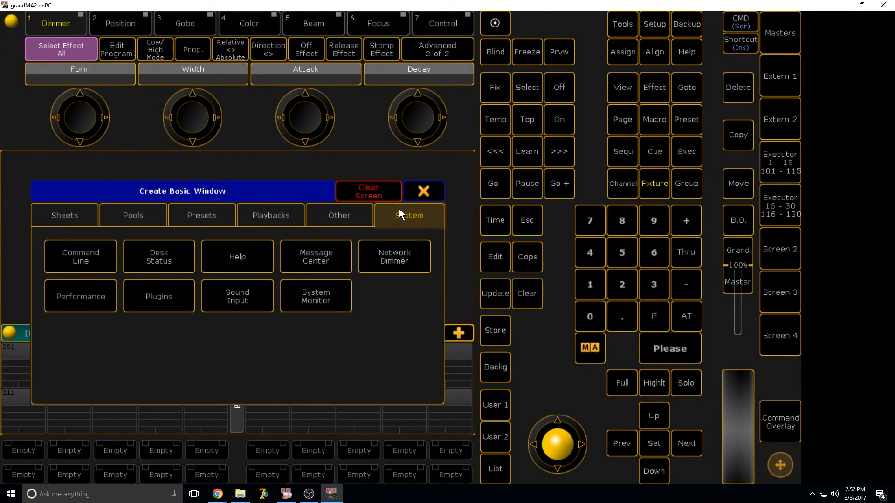
{"action": "left_click", "coordinate": [85, 252]}
{"action": "left_click_drag", "start_coordinate": [130, 265], "coordinate": [183, 256]}
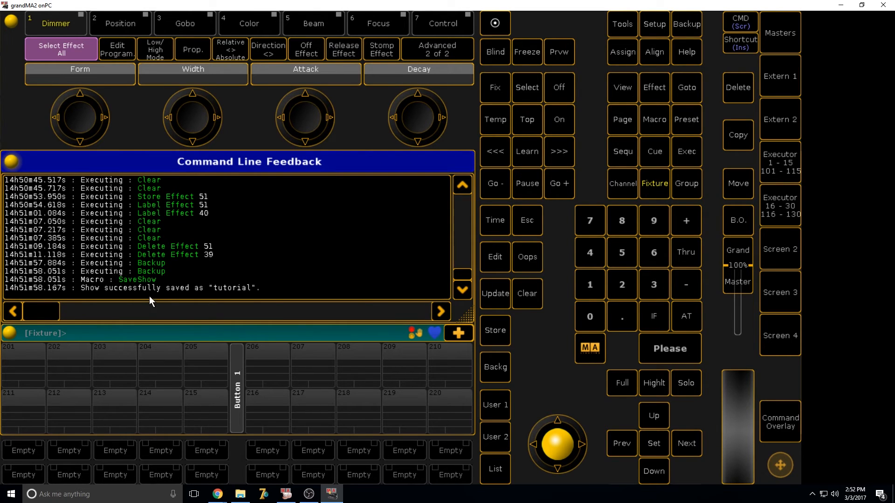
{"action": "left_click_drag", "start_coordinate": [154, 284], "coordinate": [198, 243]}
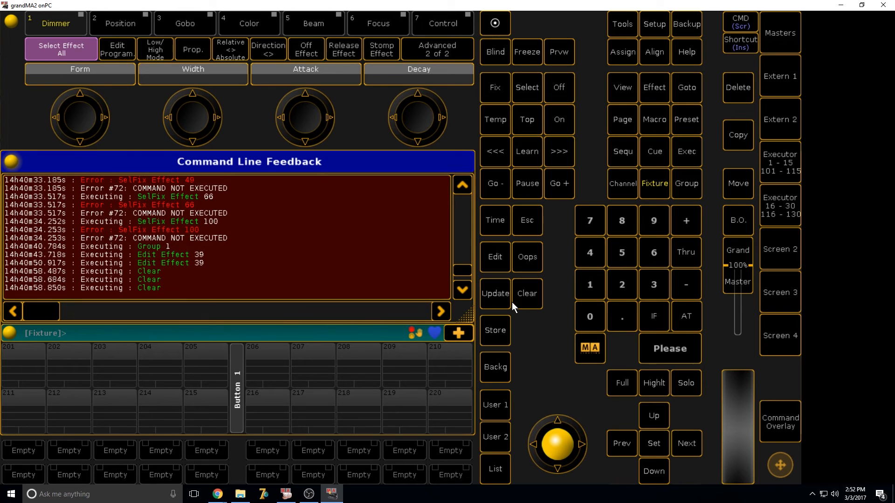
- Undo adding the Command Line Feedback window and deleting the Group pool view
{"action": "left_click", "coordinate": [514, 261]}
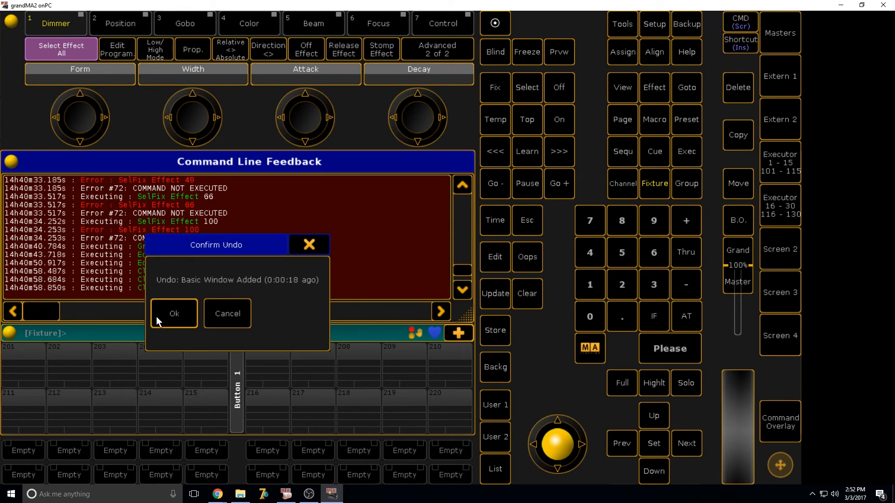
{"action": "left_click", "coordinate": [173, 315]}
{"action": "left_click", "coordinate": [527, 256]}
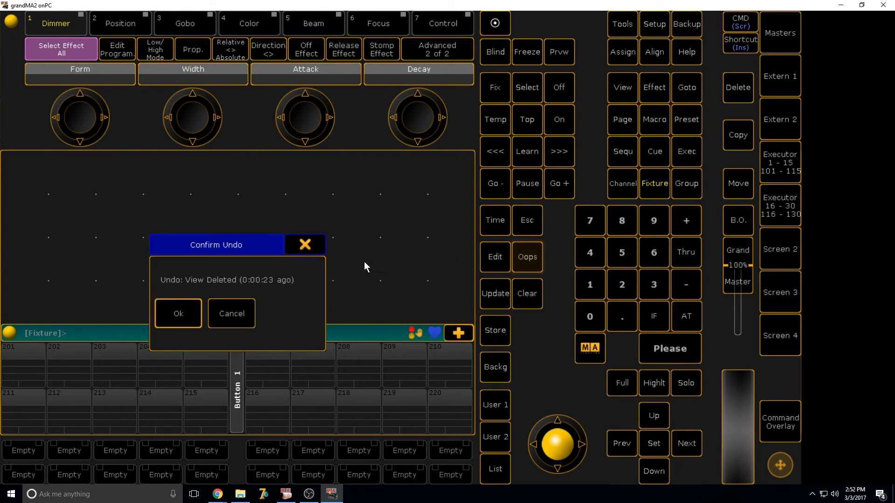
{"action": "left_click", "coordinate": [189, 315]}
- Save the show once more and check the effect pool on Screen 2
{"action": "left_click", "coordinate": [691, 29]}
{"action": "left_click", "coordinate": [691, 29]}
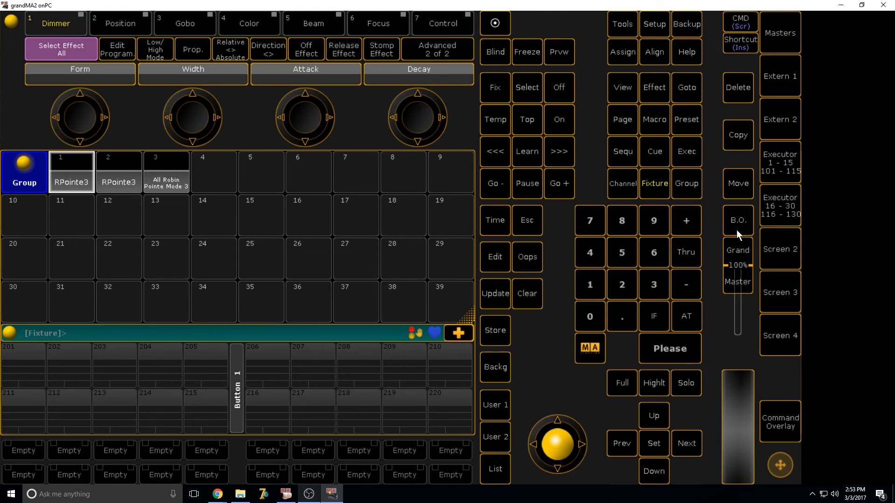
{"action": "left_click", "coordinate": [776, 257]}
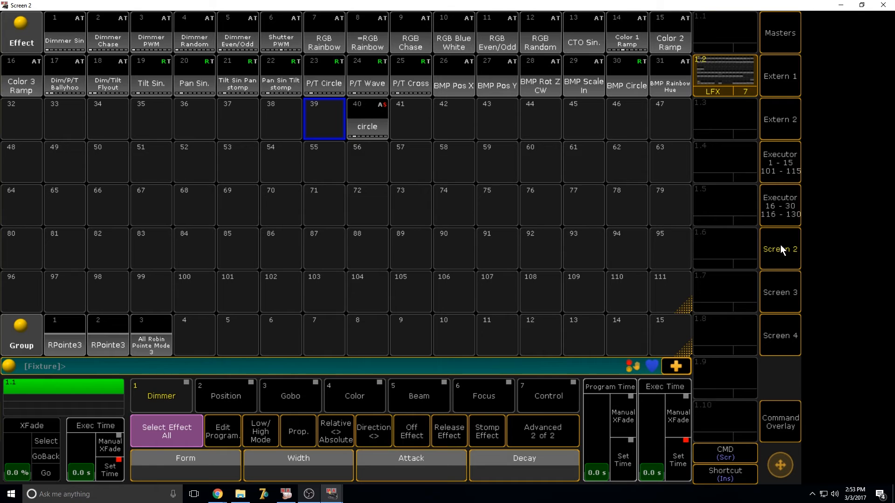
{"action": "key", "text": "alt+Tab"}
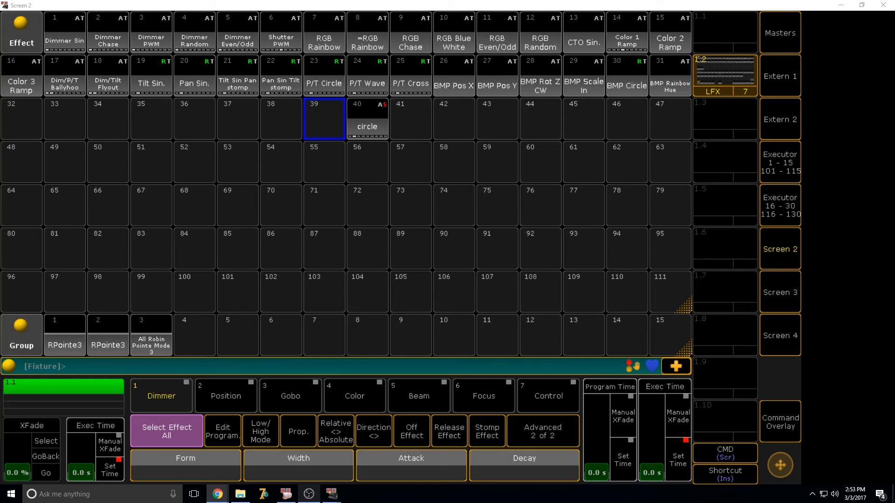
{"action": "left_click", "coordinate": [770, 263]}
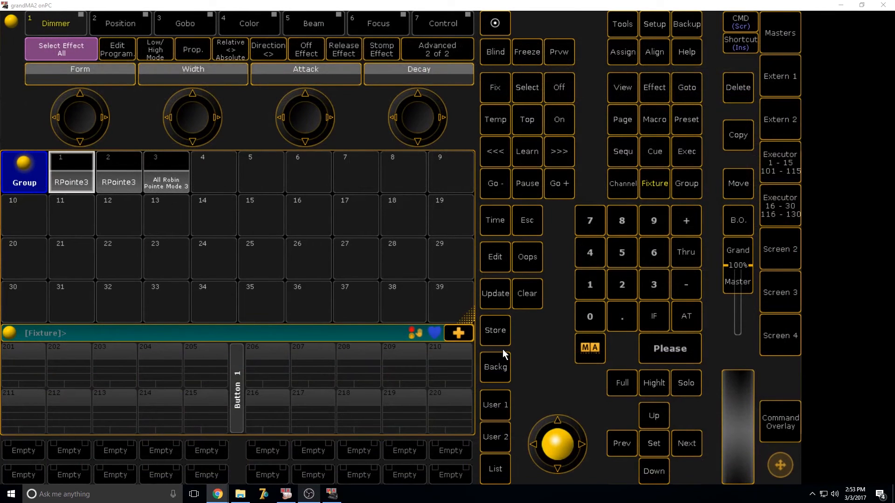
- Store the programmer contents as a sequence on fader executor 8
{"action": "left_click", "coordinate": [498, 332]}
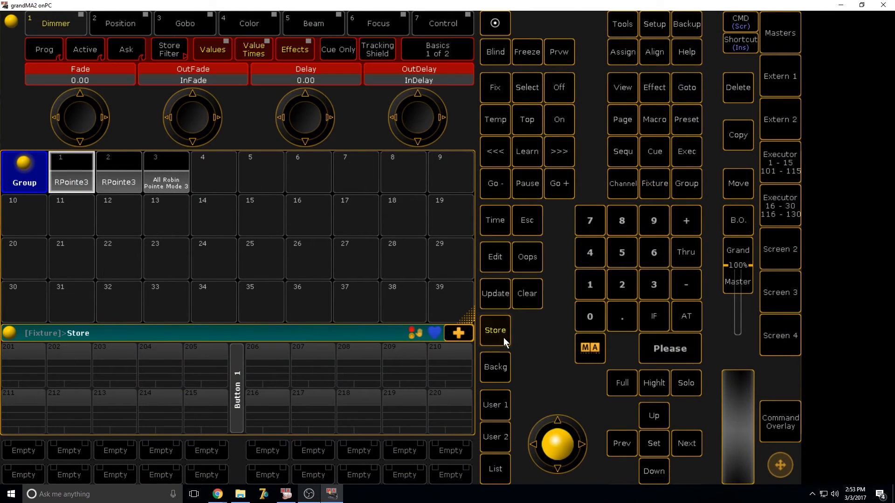
{"action": "left_click", "coordinate": [772, 169]}
{"action": "left_click", "coordinate": [387, 34]}
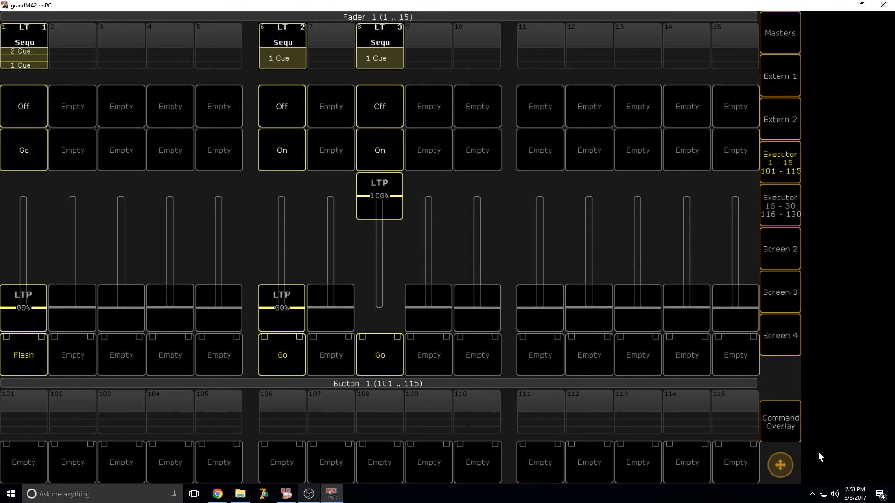
- Assign Effect 40 'circle' to executor 8 in place of its sequence
{"action": "left_click", "coordinate": [788, 410]}
{"action": "left_click", "coordinate": [572, 165]}
{"action": "left_click", "coordinate": [370, 35]}
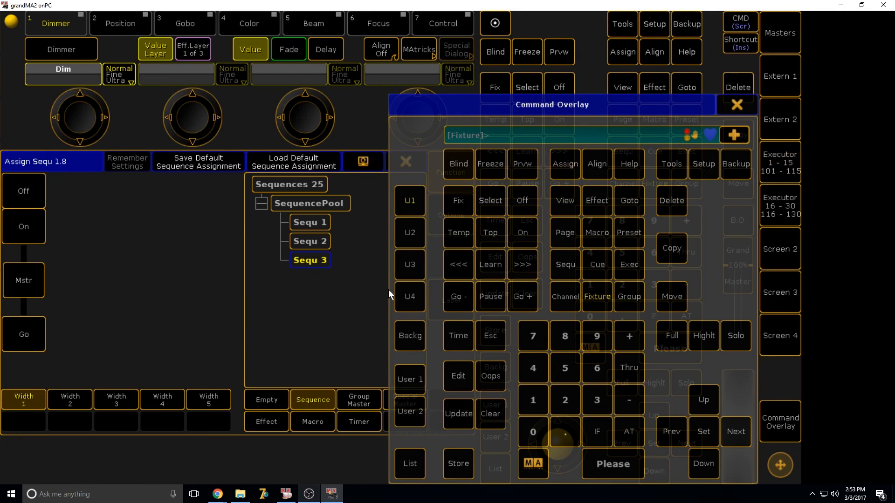
{"action": "left_click", "coordinate": [736, 104]}
{"action": "left_click", "coordinate": [280, 421]}
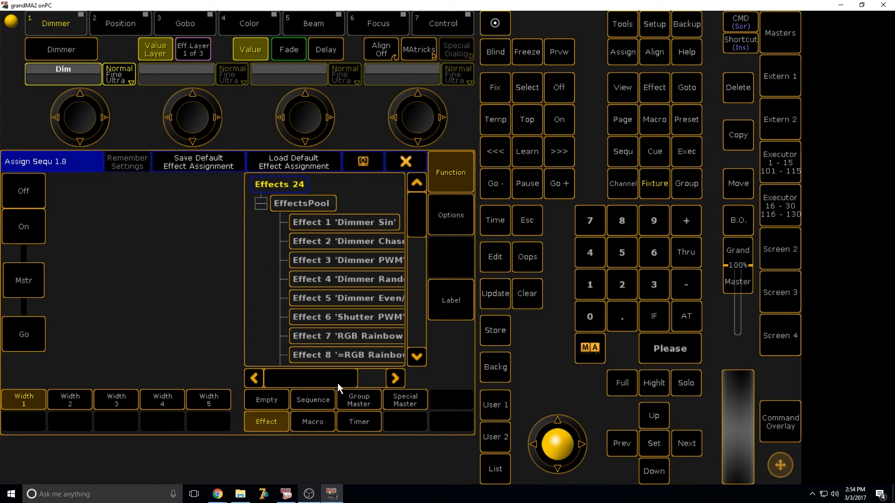
{"action": "left_click_drag", "start_coordinate": [417, 210], "coordinate": [412, 325]}
{"action": "left_click", "coordinate": [356, 353]}
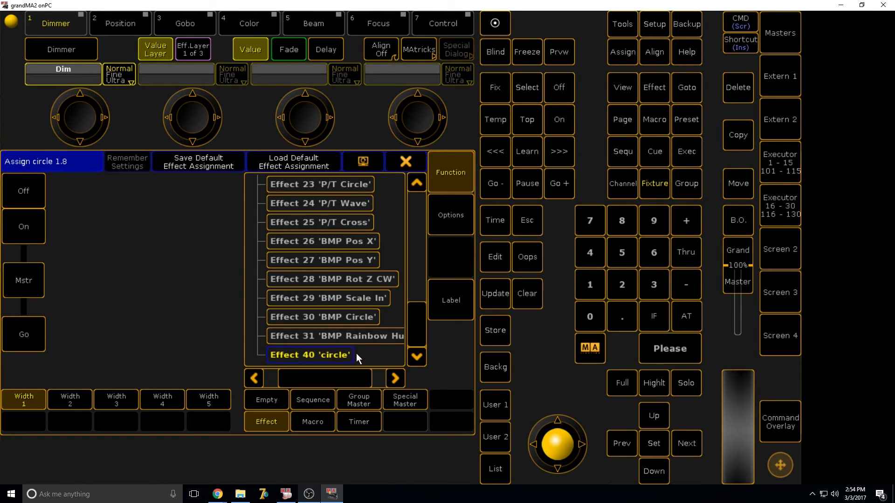
{"action": "left_click", "coordinate": [415, 162]}
- Move executor 8's fader down and change its fader function from Master to Speed
{"action": "left_click_drag", "start_coordinate": [380, 193], "coordinate": [362, 316]}
{"action": "left_click", "coordinate": [377, 47]}
{"action": "left_click", "coordinate": [32, 265]}
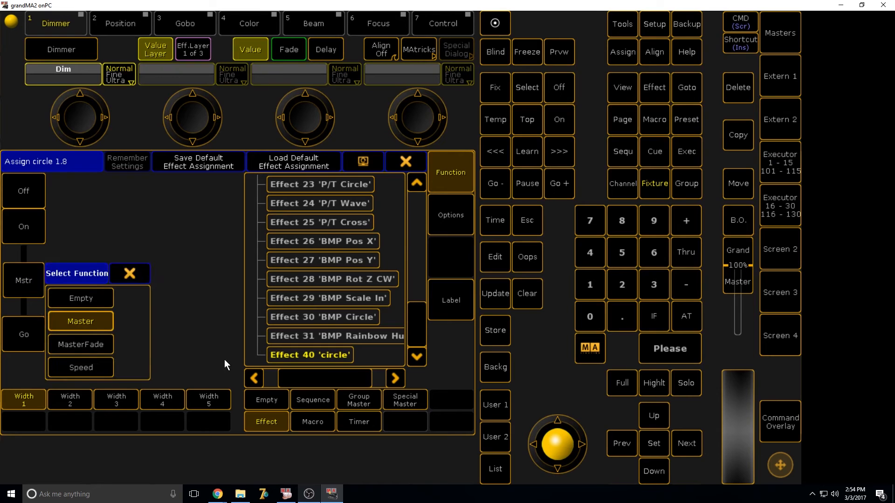
{"action": "left_click", "coordinate": [98, 368]}
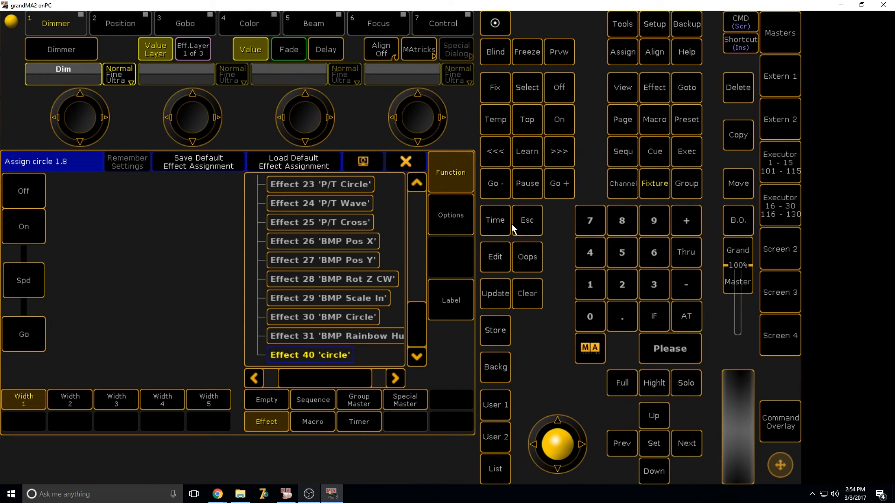
{"action": "left_click", "coordinate": [411, 158]}
- Start the circle effect on executor 8 and set its speed fader to about 35.3 BPM
{"action": "left_click_drag", "start_coordinate": [380, 285], "coordinate": [361, 181]}
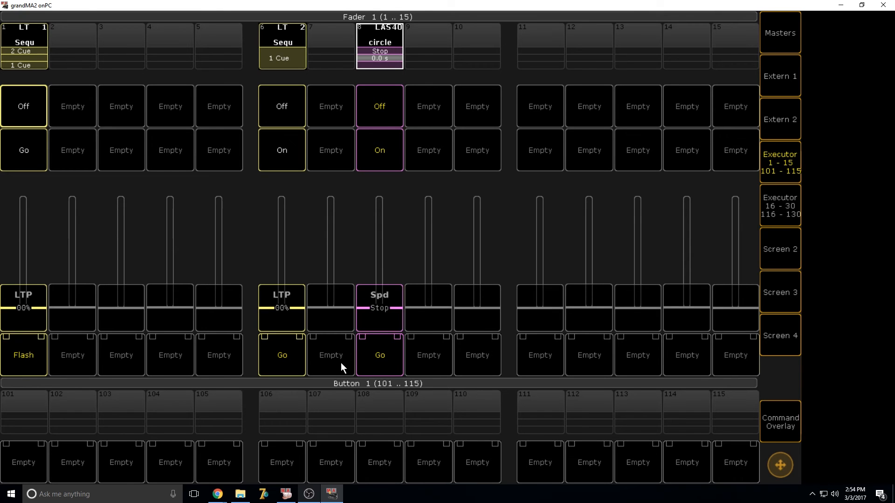
{"action": "left_click", "coordinate": [374, 350]}
{"action": "left_click_drag", "start_coordinate": [375, 210], "coordinate": [378, 286]}
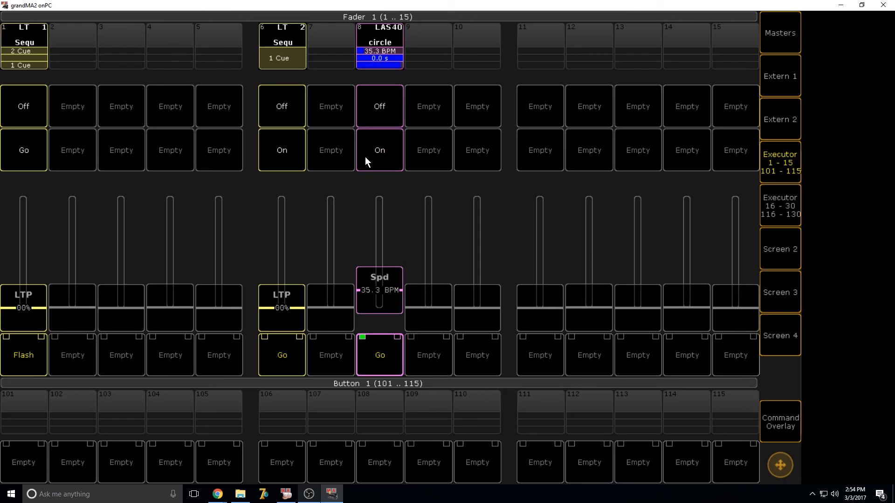
- Switch off the circle effect running on executor 8 and return to the main screen
{"action": "left_click", "coordinate": [366, 114]}
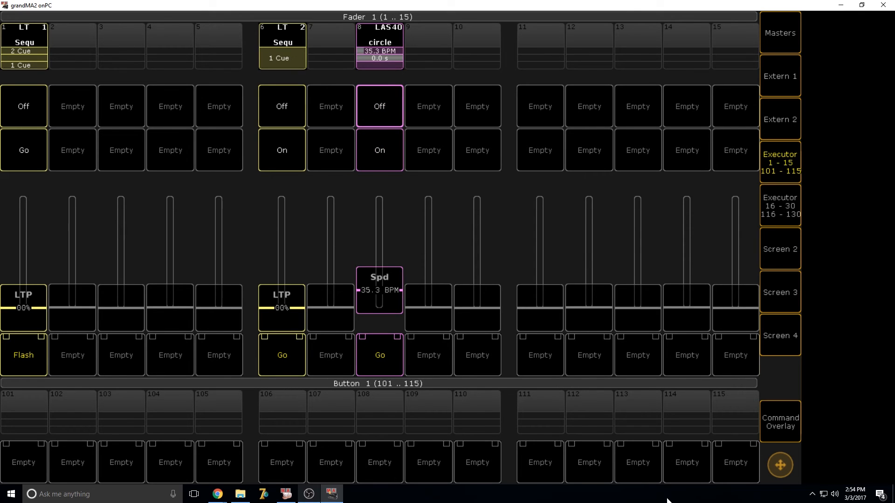
{"action": "left_click", "coordinate": [793, 140]}
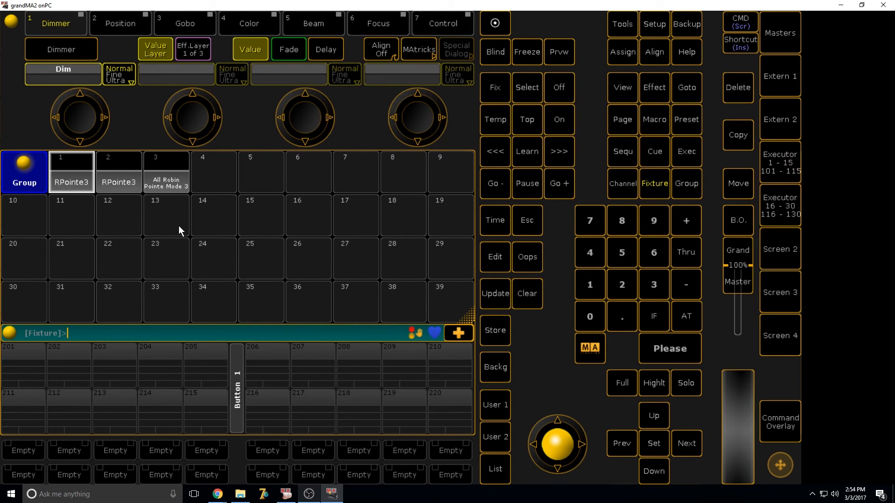
{"action": "left_click", "coordinate": [73, 172]}
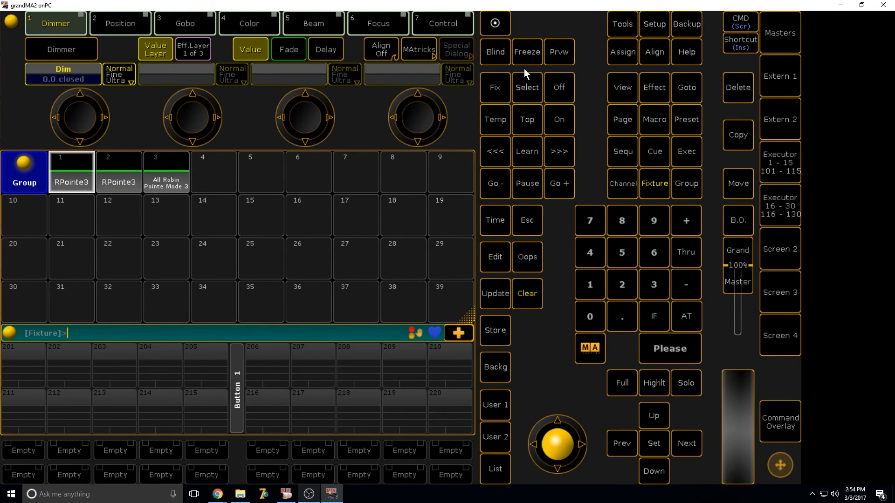
{"action": "left_click", "coordinate": [524, 51]}
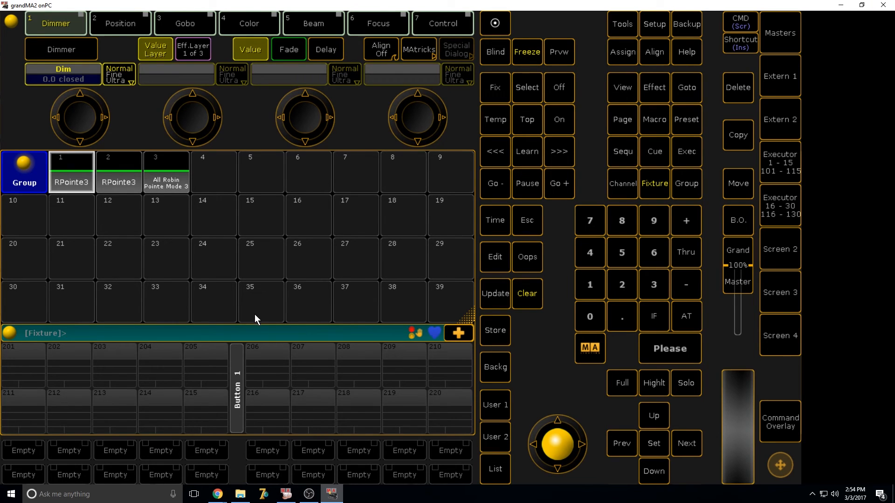
{"action": "left_click", "coordinate": [779, 253]}
{"action": "left_click", "coordinate": [369, 124]}
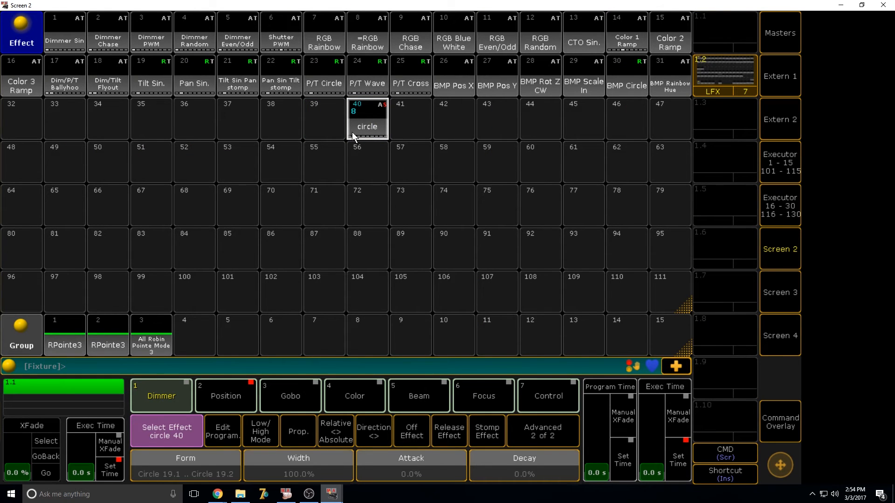
{"action": "left_click", "coordinate": [792, 424]}
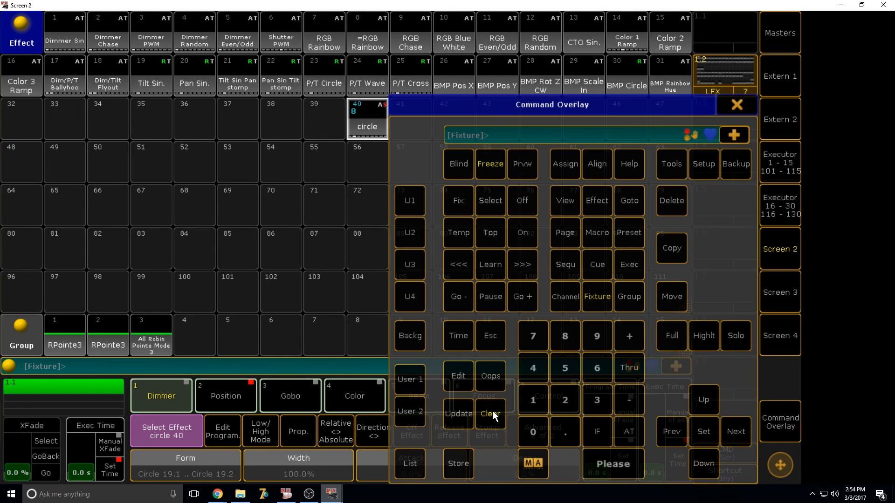
{"action": "left_click", "coordinate": [498, 414]}
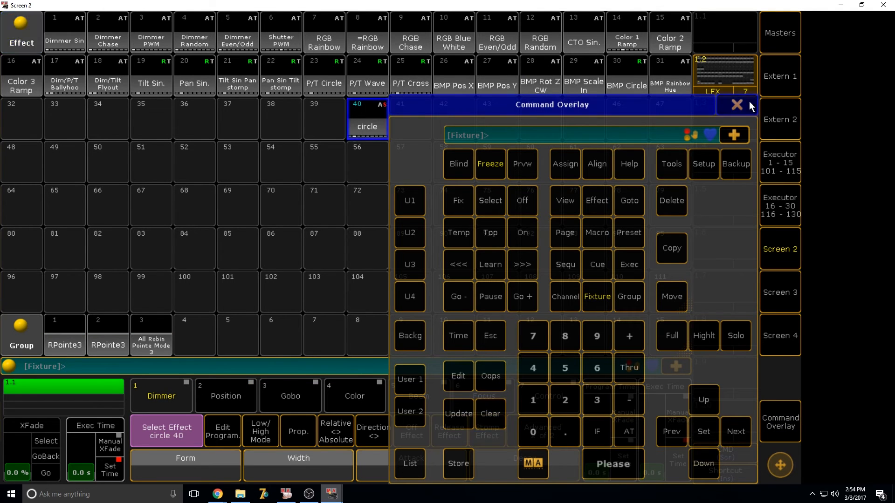
{"action": "left_click", "coordinate": [748, 100]}
{"action": "left_click", "coordinate": [781, 254]}
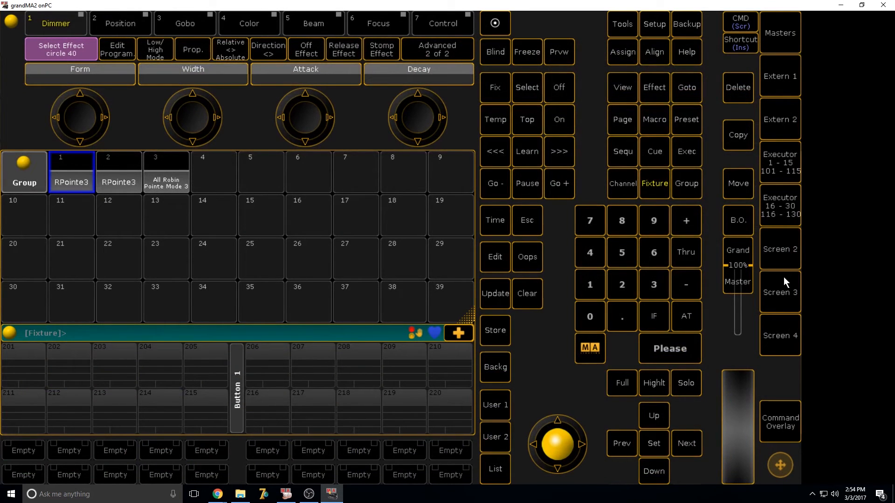
{"action": "left_click", "coordinate": [783, 259]}
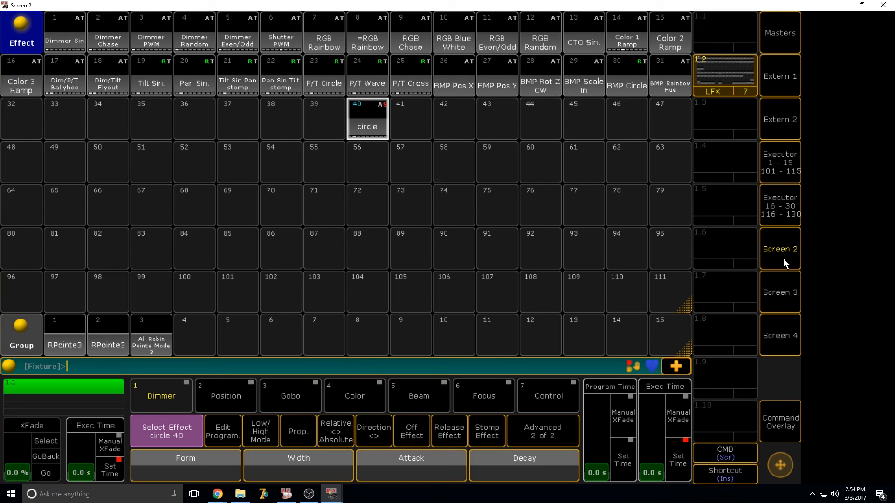
{"action": "left_click", "coordinate": [783, 259]}
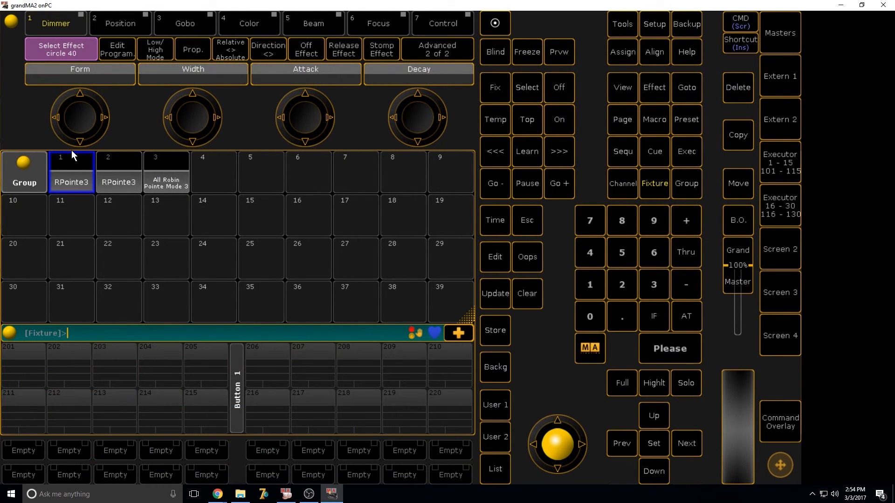
- Select group 1 'RPointe3', set its dimmer to full (100), and apply Effect 40 'circle' to it
{"action": "left_click", "coordinate": [69, 169]}
{"action": "left_click", "coordinate": [57, 12]}
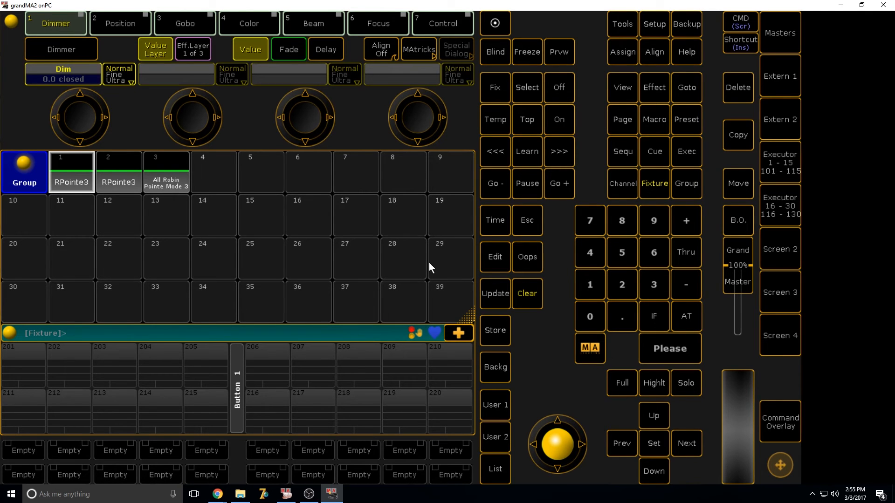
{"action": "left_click", "coordinate": [683, 317]}
{"action": "left_click", "coordinate": [771, 254]}
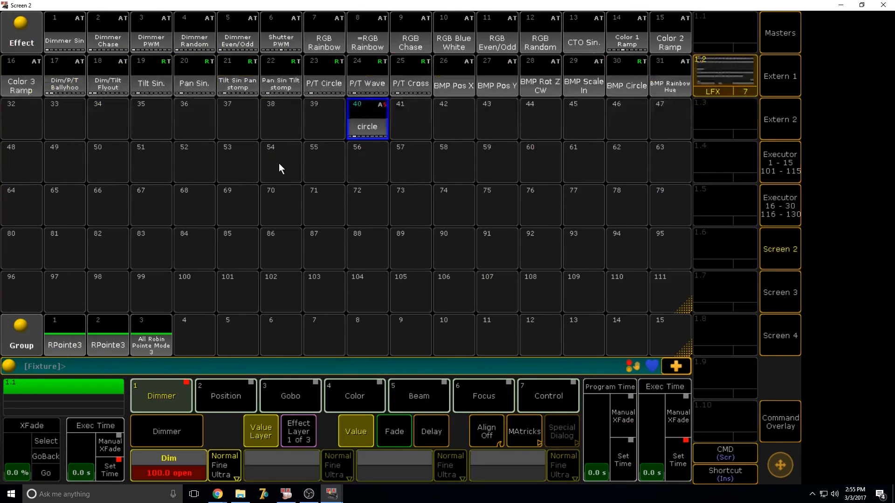
{"action": "left_click", "coordinate": [356, 135]}
{"action": "left_click", "coordinate": [797, 249]}
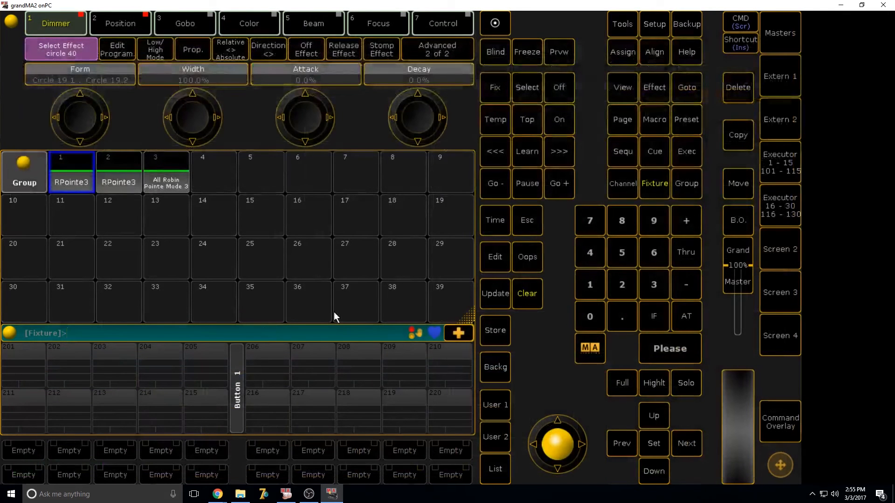
- Store the dimmer and circle effect values as a sequence on executor 7 and clear the programmer
{"action": "left_click", "coordinate": [495, 330]}
{"action": "left_click", "coordinate": [779, 163]}
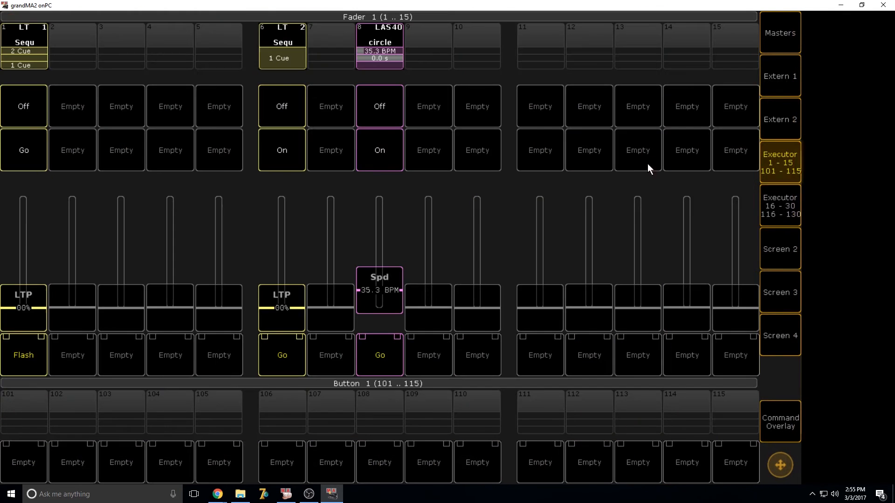
{"action": "left_click", "coordinate": [329, 52]}
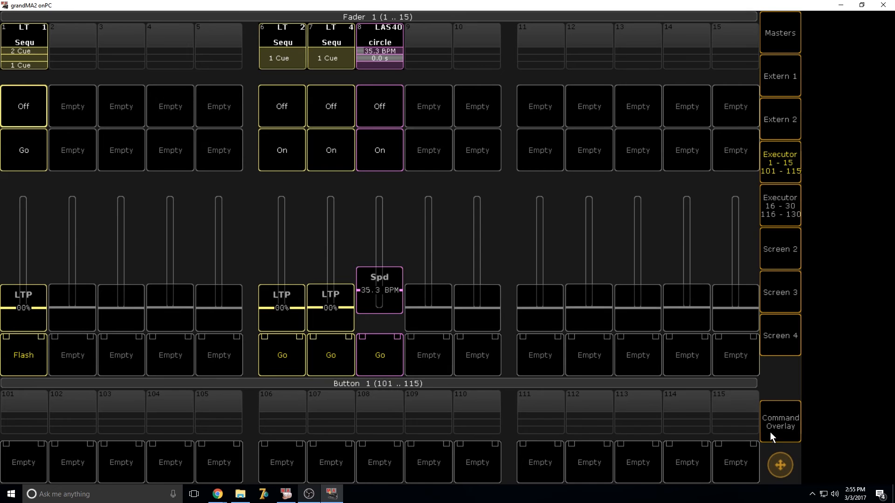
{"action": "left_click", "coordinate": [769, 432]}
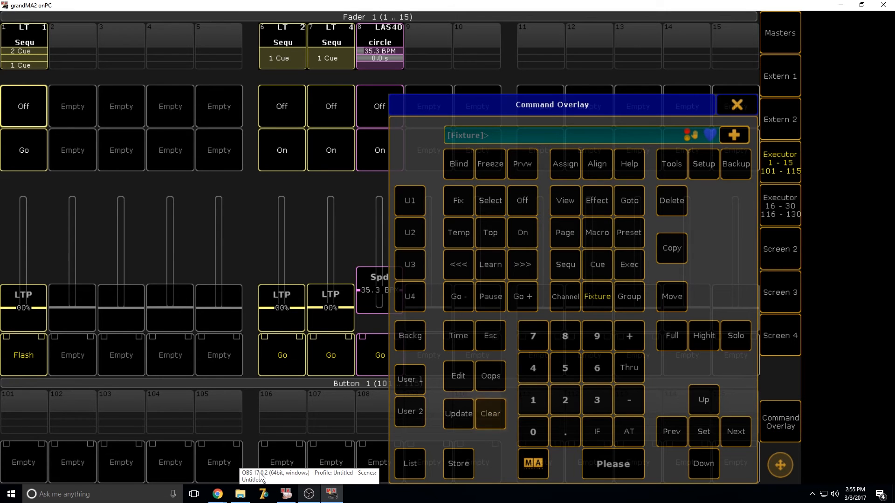
- Test executor 7 in the MA 3D stage view by raising its fader to 100% and lowering it back to 0%
{"action": "left_click", "coordinate": [286, 495]}
{"action": "left_click_drag", "start_coordinate": [304, 302], "coordinate": [329, 196]}
{"action": "left_click", "coordinate": [286, 494]}
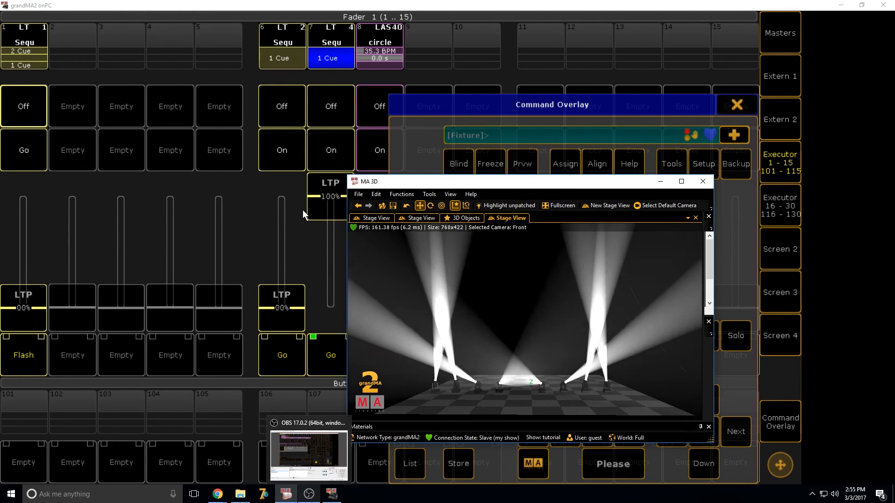
{"action": "left_click_drag", "start_coordinate": [328, 198], "coordinate": [308, 352]}
{"action": "left_click", "coordinate": [725, 110]}
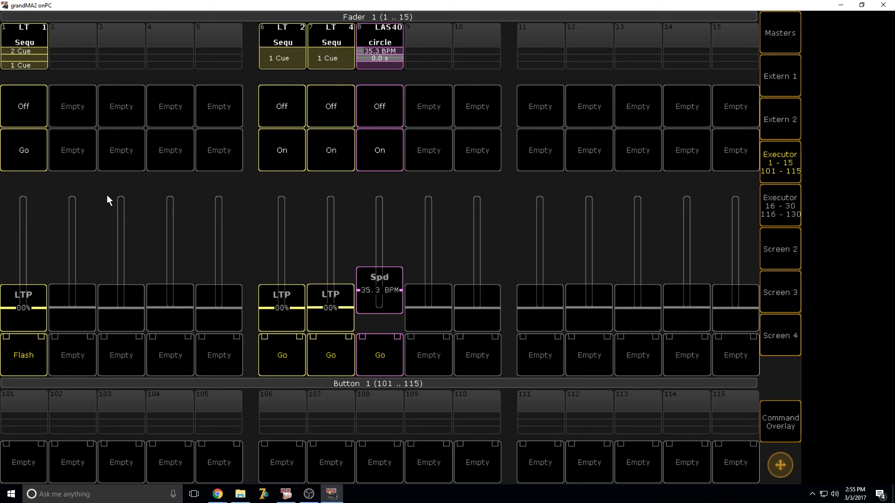
- Set the ExecButtons window (101 - 190) on Screen 3 to show button page 1
{"action": "left_click", "coordinate": [786, 156]}
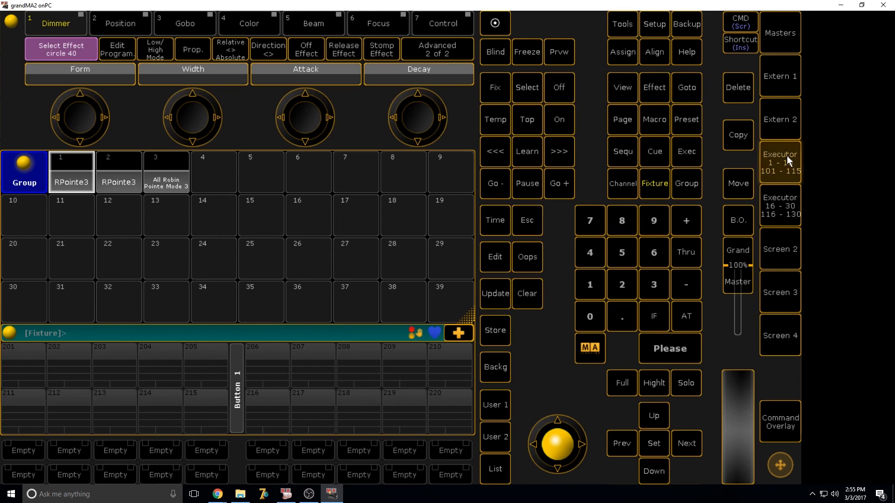
{"action": "left_click", "coordinate": [795, 275]}
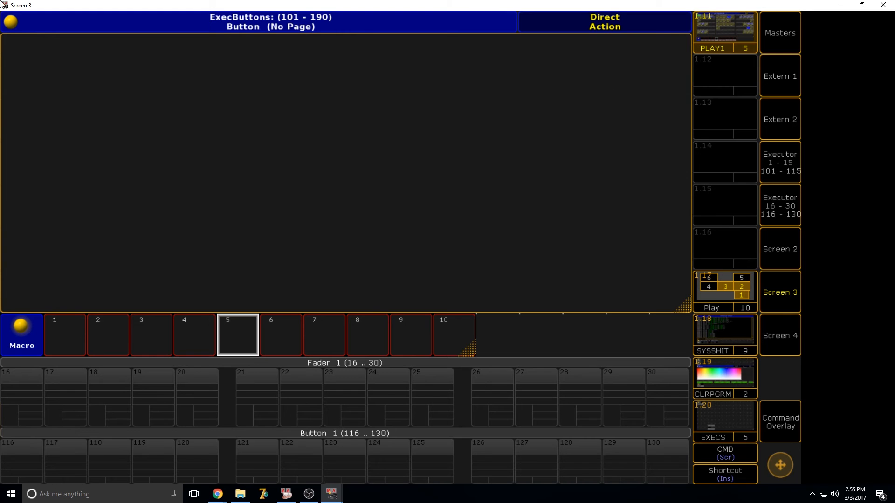
{"action": "left_click", "coordinate": [11, 24]}
{"action": "left_click", "coordinate": [328, 375]}
{"action": "left_click", "coordinate": [334, 375]}
{"action": "left_click", "coordinate": [400, 382]}
{"action": "left_click", "coordinate": [586, 120]}
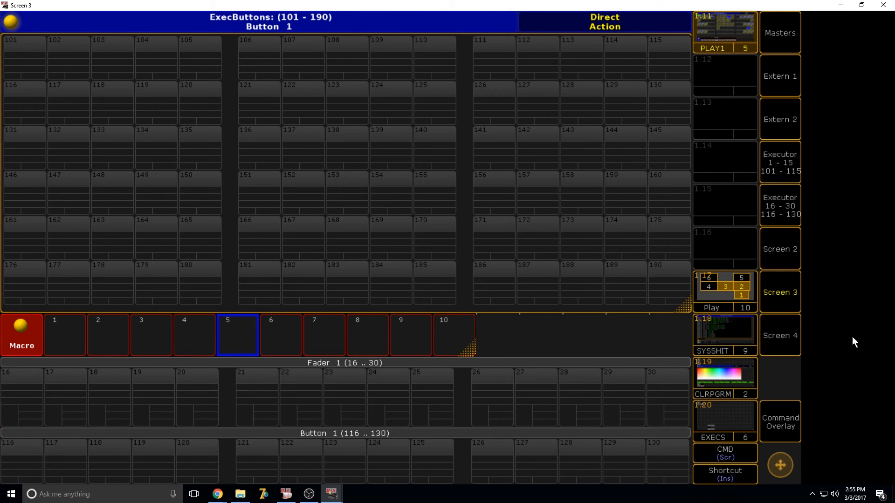
{"action": "left_click", "coordinate": [787, 278]}
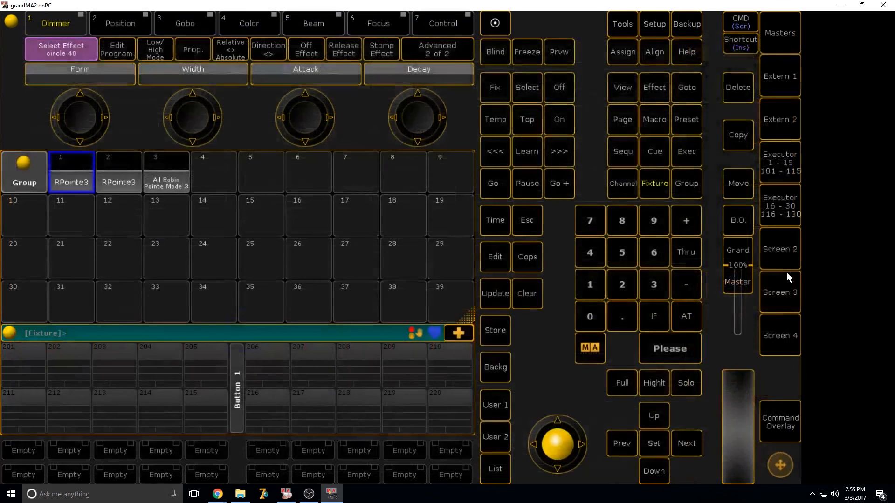
- Set Effect 40's speed with the command "Assign Effect 40 /speed=5" and check the value in the Effect Editor
{"action": "left_click", "coordinate": [785, 261]}
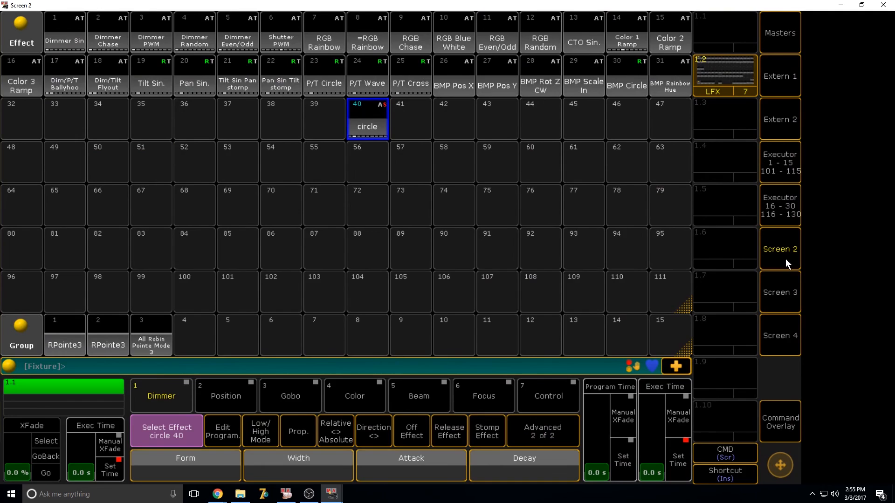
{"action": "left_click", "coordinate": [785, 259]}
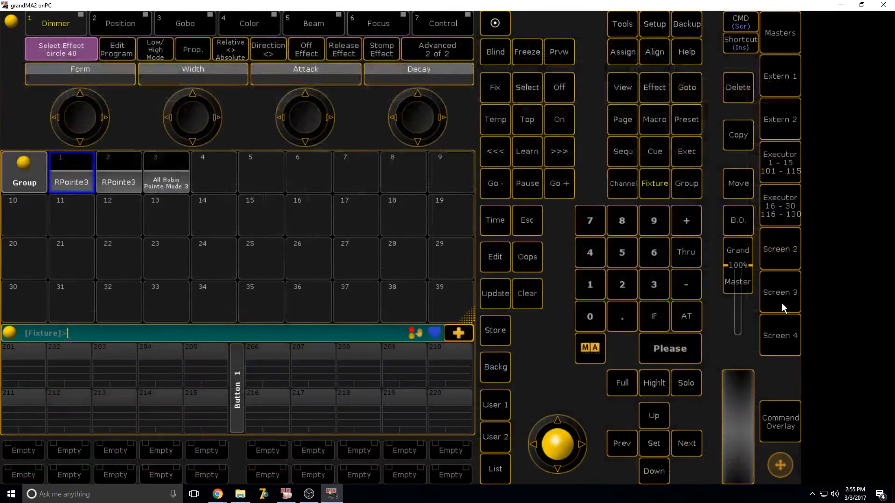
{"action": "left_click", "coordinate": [772, 253]}
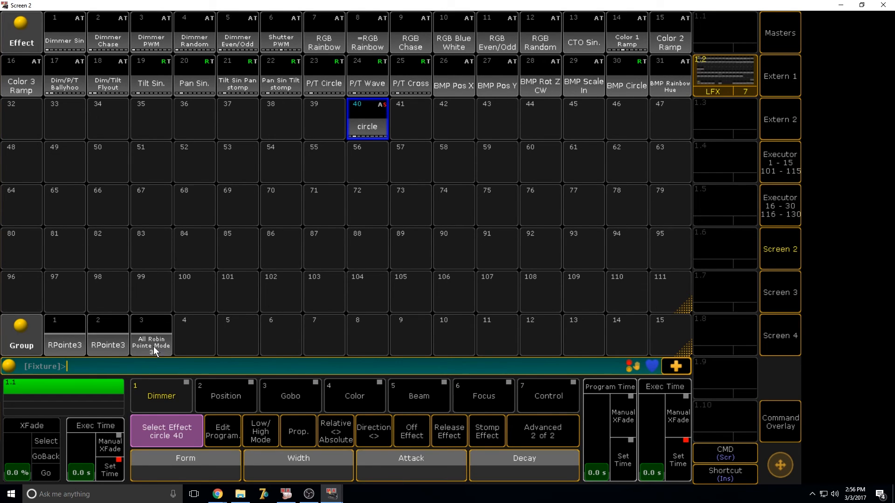
{"action": "type", "text": "Assign Effect 40 /speed=5"}
{"action": "key", "text": "Return"}
{"action": "left_click", "coordinate": [368, 120]}
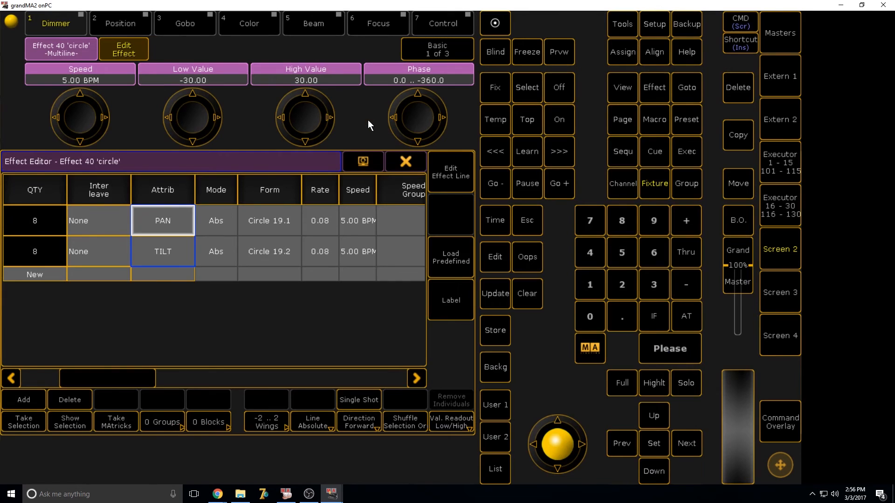
{"action": "left_click", "coordinate": [416, 161]}
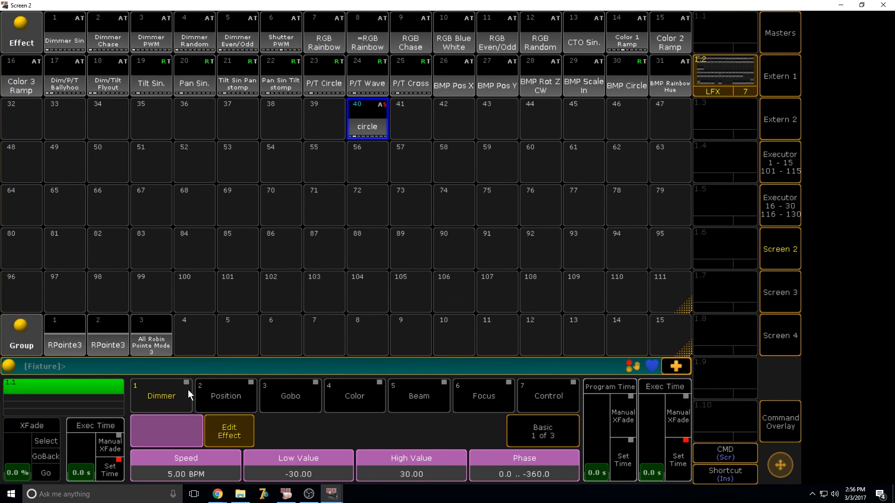
- Set Effect 40 to 2 groups with an Assign Effect 40 command using the group option
{"action": "type", "text": "Asssi"}
{"action": "key", "text": "BackSpace"}
{"action": "key", "text": "BackSpace"}
{"action": "type", "text": "kign"}
{"action": "key", "text": "BackSpace"}
{"action": "key", "text": "BackSpace"}
{"action": "key", "text": "BackSpace"}
{"action": "key", "text": "BackSpace"}
{"action": "type", "text": "Effect 40 /groujp;"}
{"action": "key", "text": "BackSpace"}
{"action": "key", "text": "Insert"}
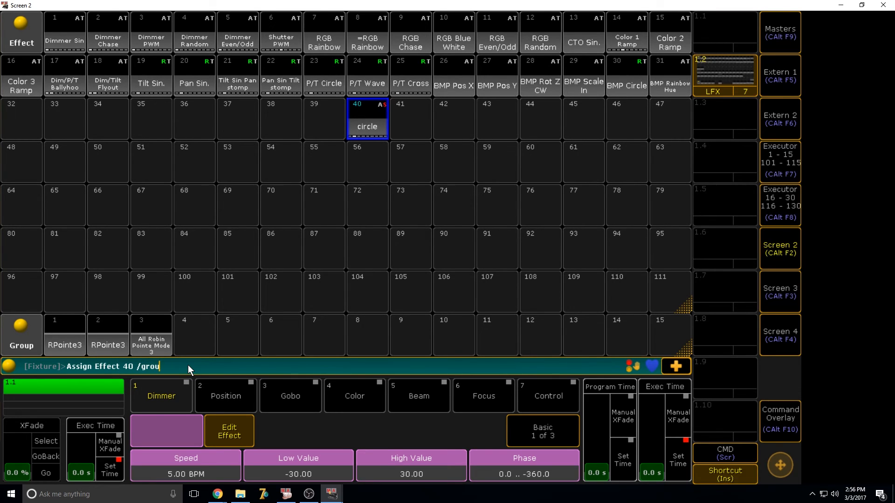
{"action": "key", "text": "Insert"}
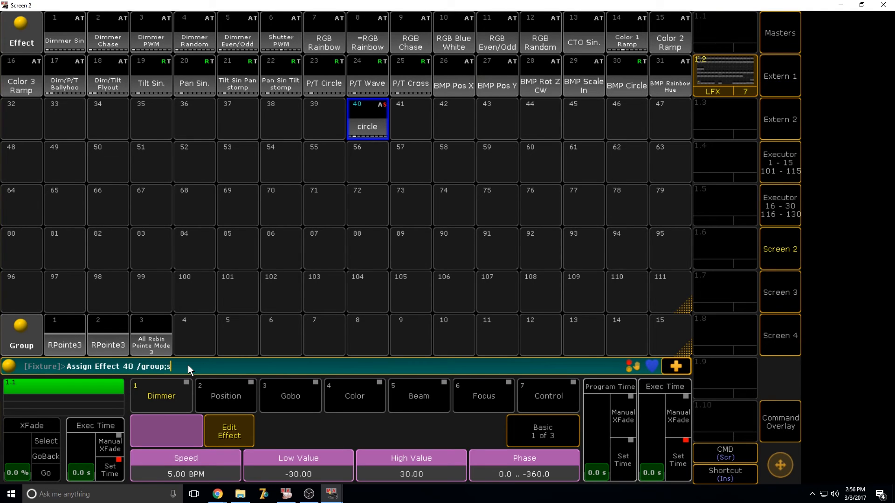
{"action": "key", "text": "Return"}
- Open Effect 40 'circle' in the Effect Editor and set its number of groups to 0
{"action": "left_click", "coordinate": [361, 149]}
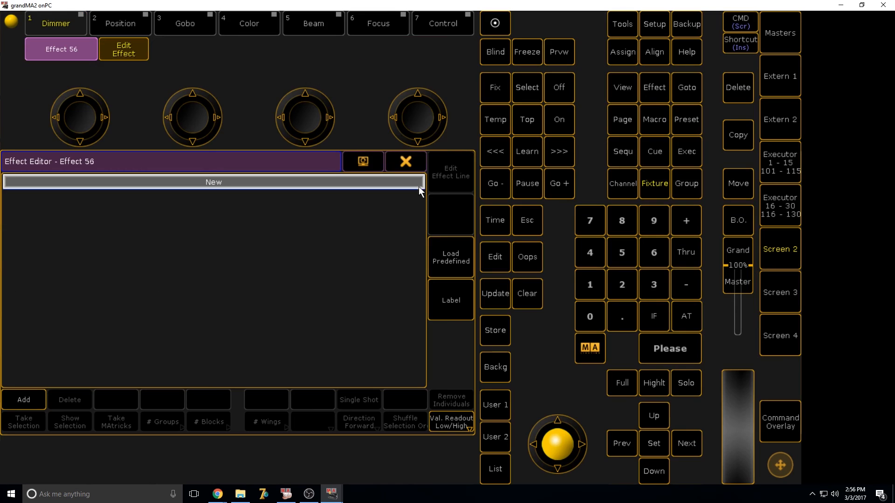
{"action": "left_click", "coordinate": [417, 166]}
{"action": "left_click", "coordinate": [355, 116]}
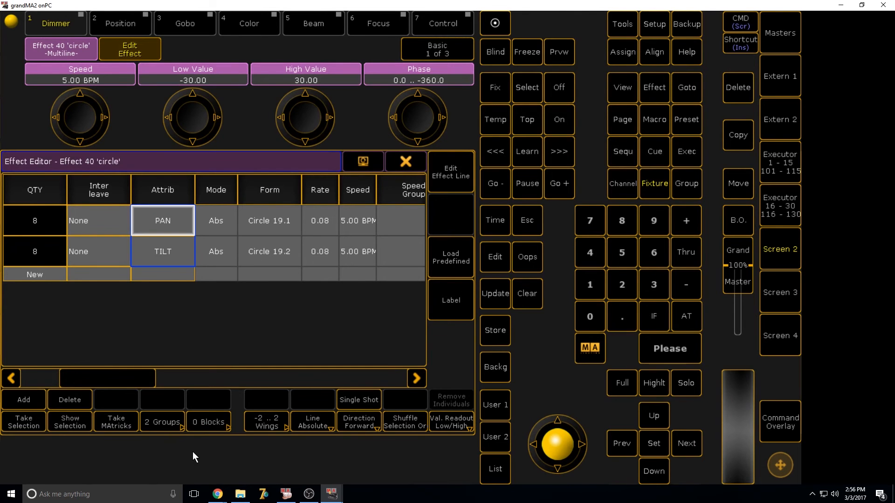
{"action": "left_click", "coordinate": [141, 423]}
{"action": "type", "text": "0"}
{"action": "key", "text": "Return"}
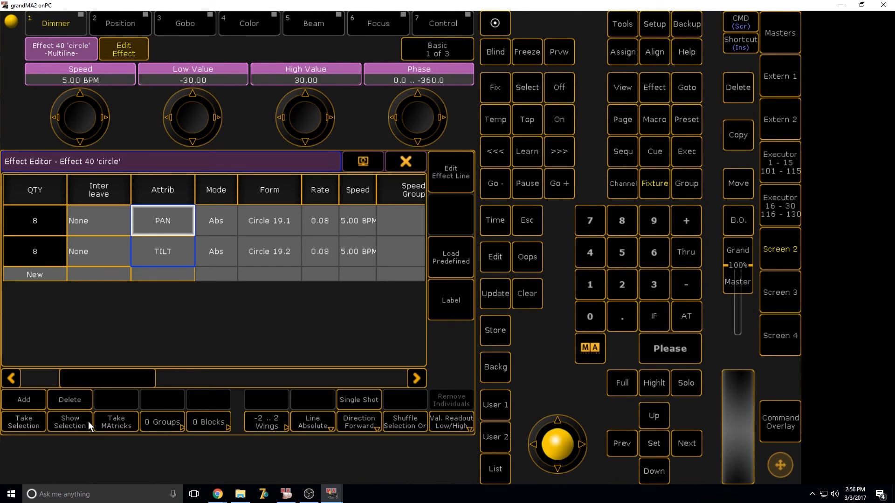
{"action": "left_click", "coordinate": [415, 161]}
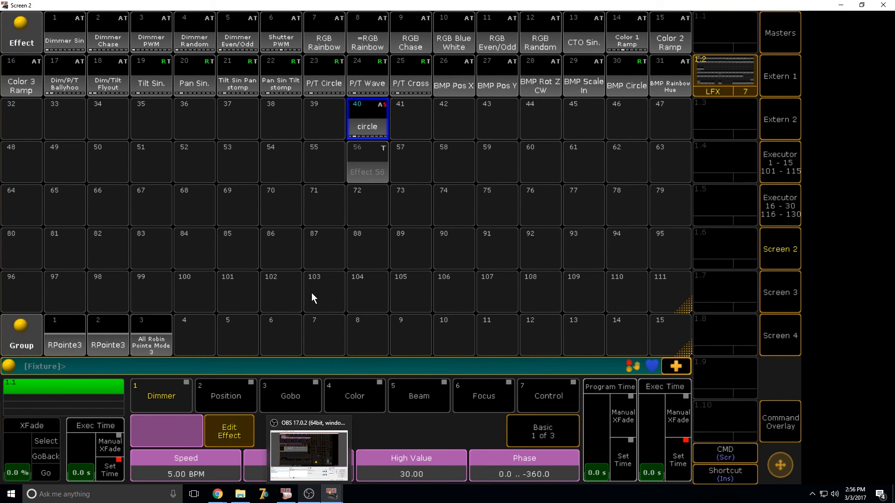
{"action": "mouse_move", "coordinate": [218, 494]}
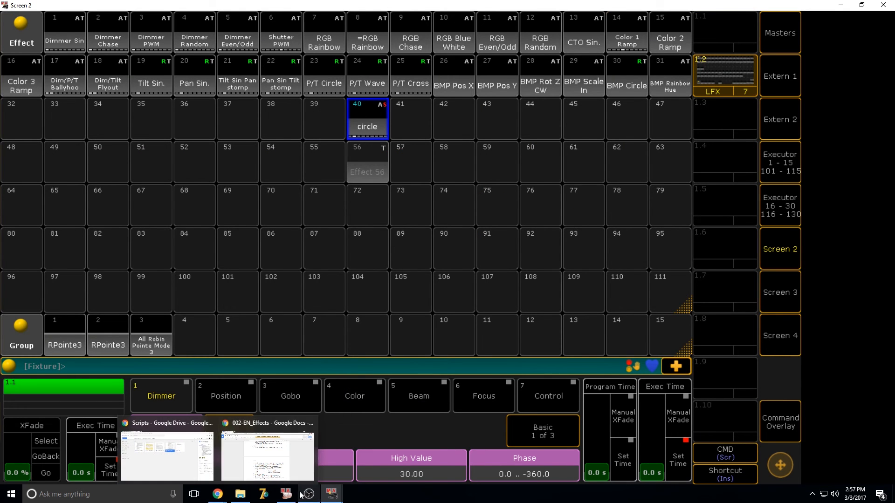
{"action": "left_click", "coordinate": [286, 494]}
{"action": "left_click", "coordinate": [267, 213]}
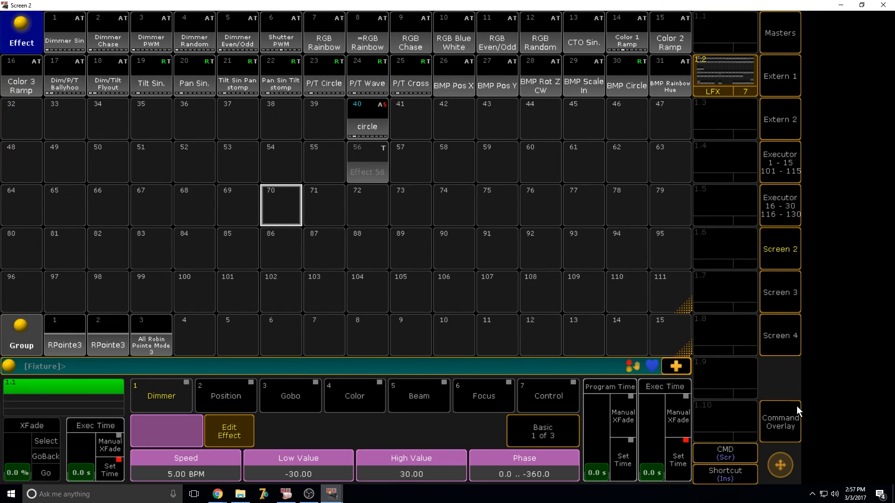
{"action": "left_click", "coordinate": [780, 422]}
{"action": "left_click", "coordinate": [732, 164]}
{"action": "left_click", "coordinate": [728, 173]}
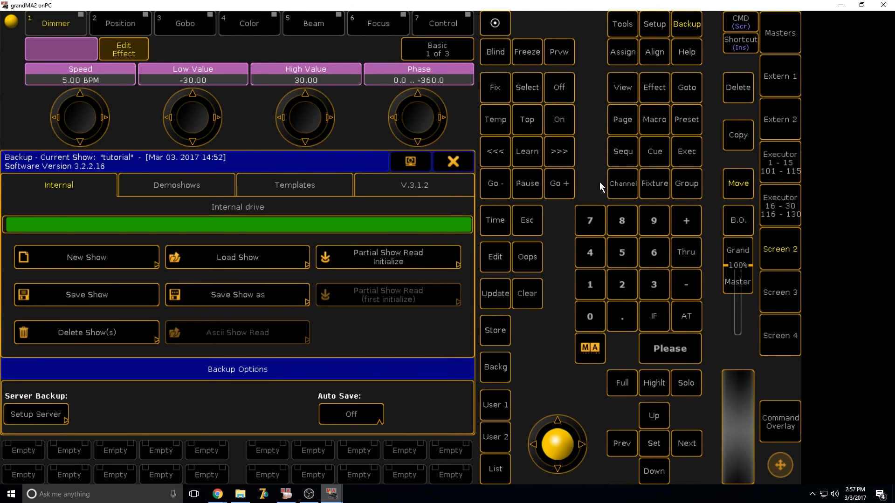
{"action": "left_click", "coordinate": [455, 158]}
{"action": "left_click", "coordinate": [793, 250]}
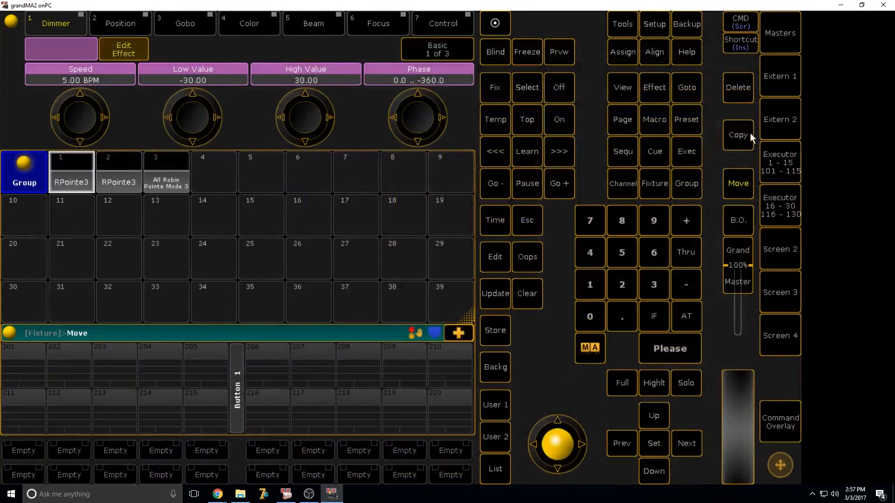
{"action": "double_click", "coordinate": [680, 9]}
{"action": "double_click", "coordinate": [689, 27]}
{"action": "left_click", "coordinate": [766, 250]}
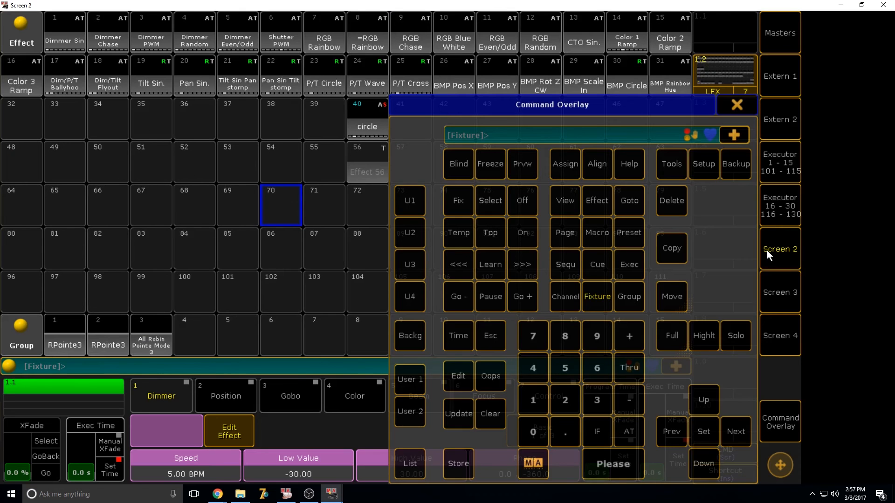
{"action": "left_click", "coordinate": [721, 102]}
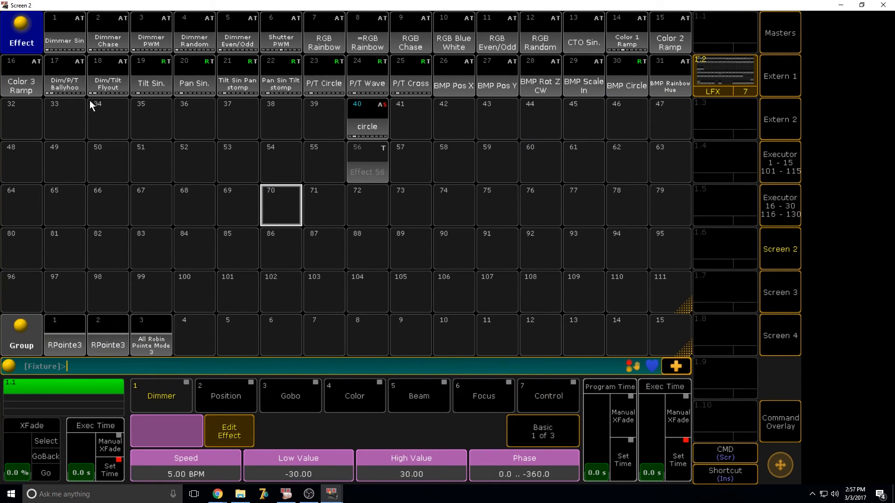
- Examine the forms, speeds and low and high values of Effect 18 'Dim/Tilt Flyout' in the Effect Editor
{"action": "left_click", "coordinate": [112, 73]}
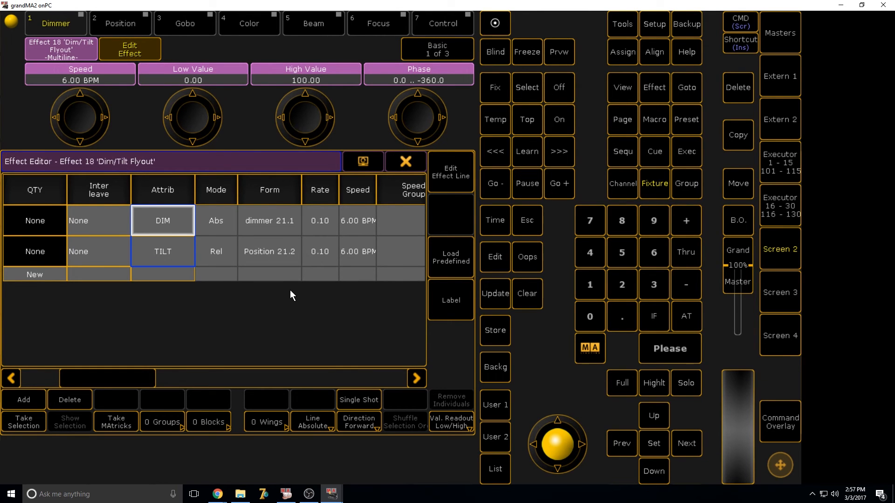
{"action": "left_click_drag", "start_coordinate": [110, 390], "coordinate": [240, 373]}
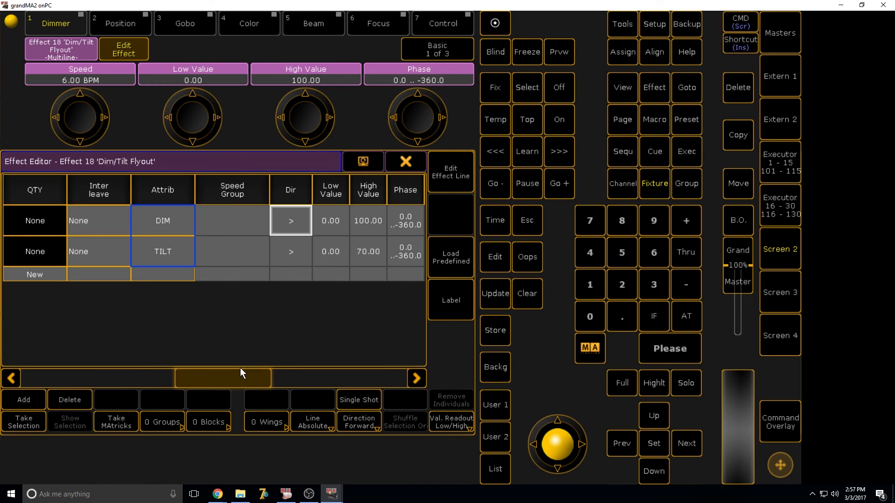
{"action": "left_click", "coordinate": [419, 167]}
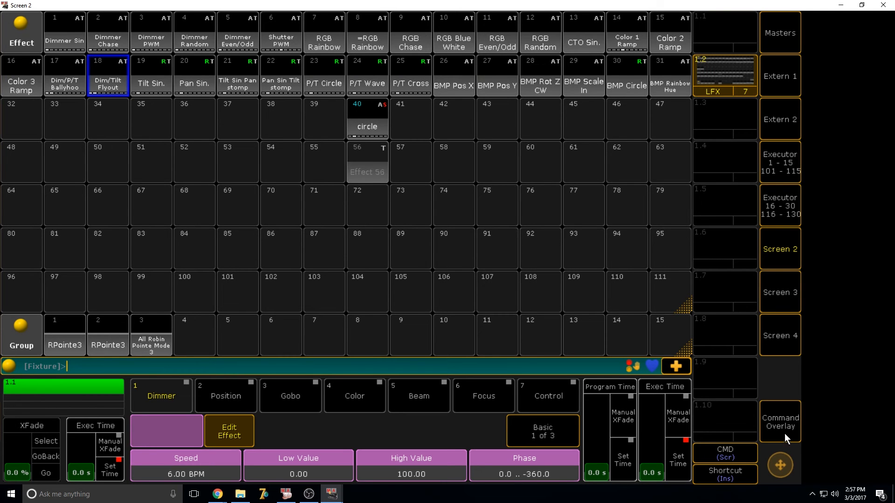
- Store a new effect in slot 36 of the effect pool and open it in the Effect Editor
{"action": "left_click", "coordinate": [775, 253]}
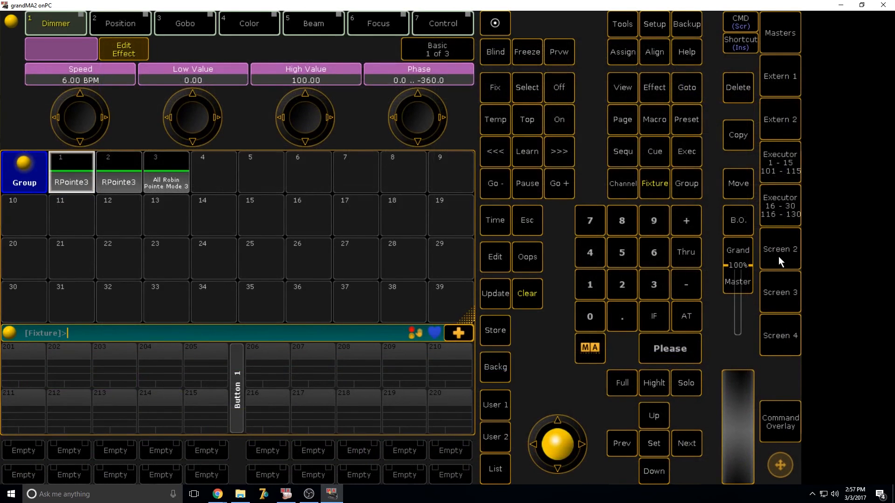
{"action": "left_click", "coordinate": [778, 254]}
{"action": "left_click", "coordinate": [774, 431]}
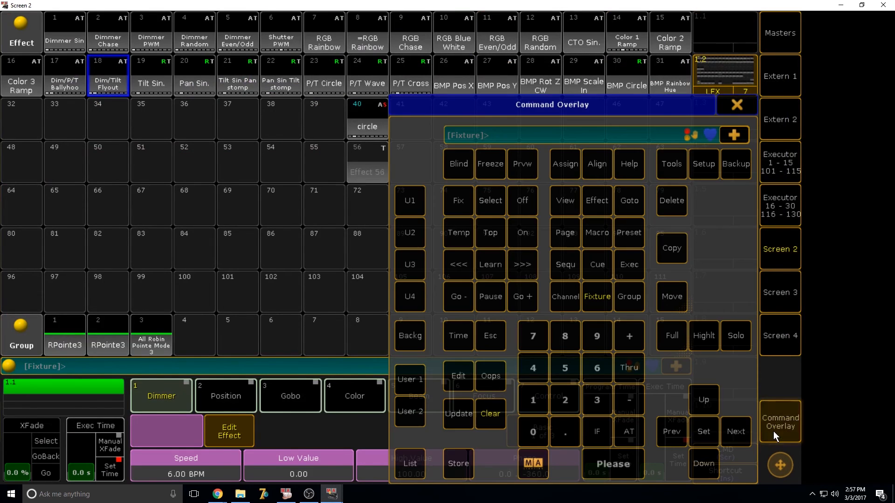
{"action": "left_click", "coordinate": [450, 456]}
{"action": "left_click", "coordinate": [205, 127]}
{"action": "left_click", "coordinate": [458, 375]}
{"action": "left_click", "coordinate": [208, 123]}
- Add the Dim and Tilt attributes as lines of Effect 36
{"action": "left_click", "coordinate": [28, 400]}
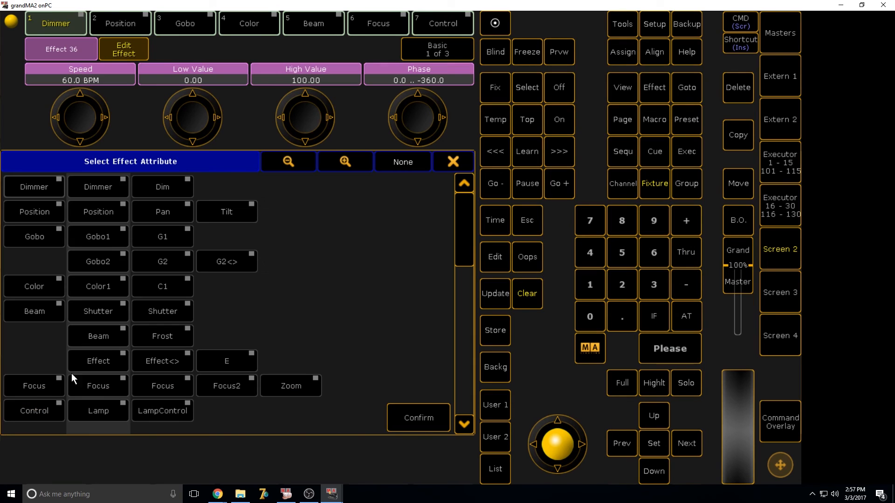
{"action": "left_click", "coordinate": [150, 189]}
{"action": "left_click", "coordinate": [217, 217]}
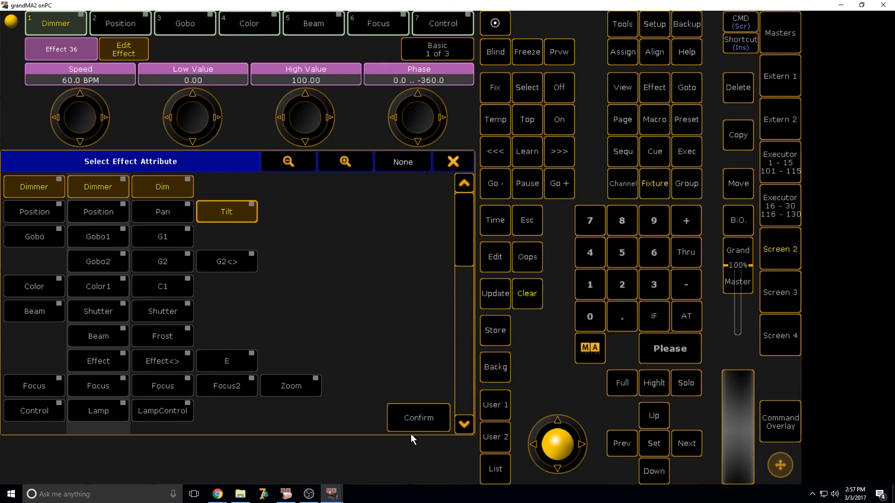
{"action": "left_click", "coordinate": [411, 420]}
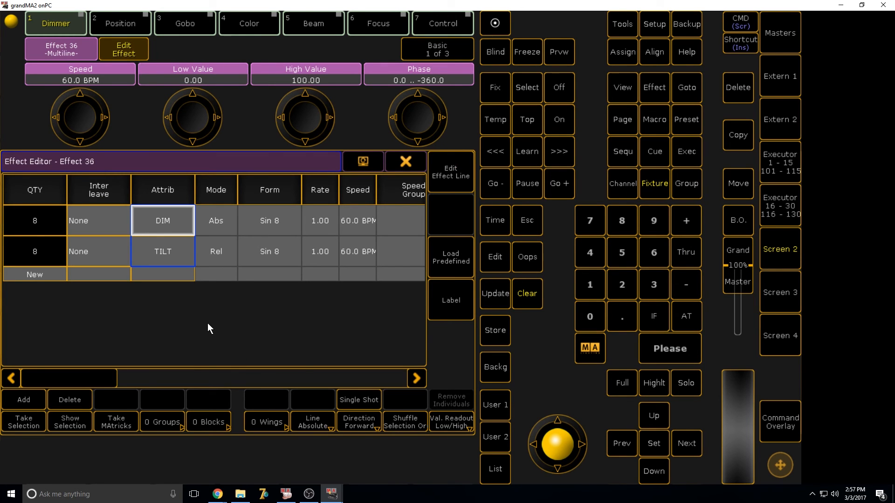
- Set the form of Effect 36's DIM line to the sub form 'dimmer 21.1'
{"action": "left_click", "coordinate": [274, 228]}
{"action": "left_click", "coordinate": [215, 370]}
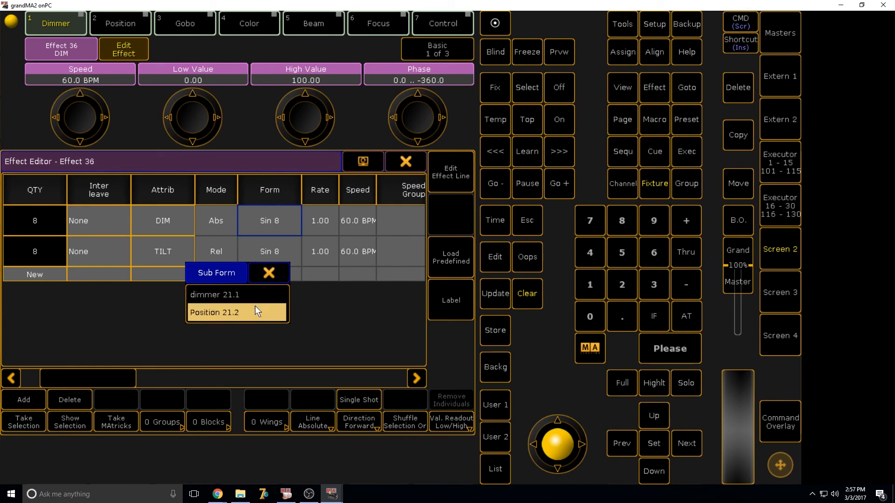
{"action": "left_click", "coordinate": [259, 294]}
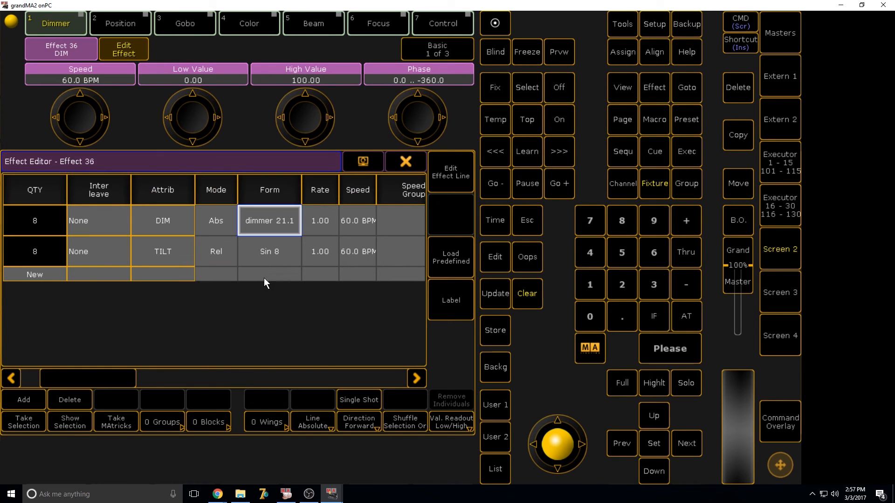
- Switch Effect 36's TILT line to Abs mode and set its form to the sub form 'Position 21.2'
{"action": "left_click", "coordinate": [227, 226]}
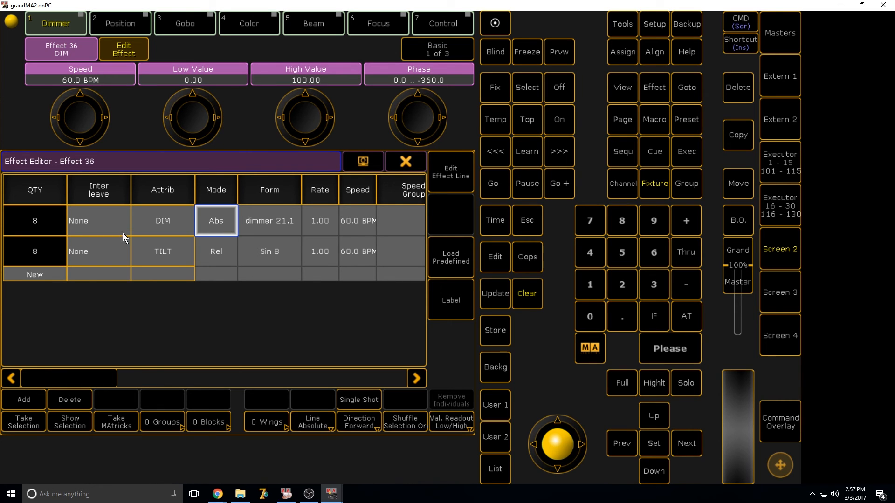
{"action": "left_click", "coordinate": [220, 247]}
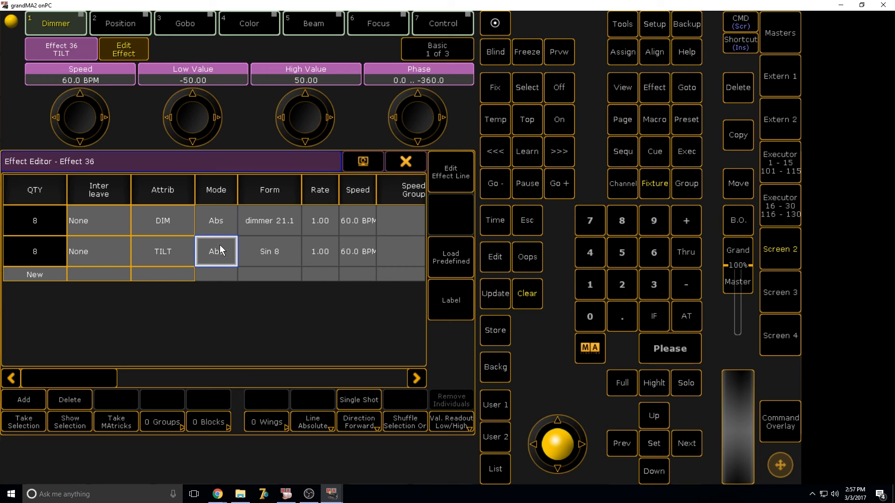
{"action": "left_click", "coordinate": [283, 248]}
{"action": "left_click", "coordinate": [214, 385]}
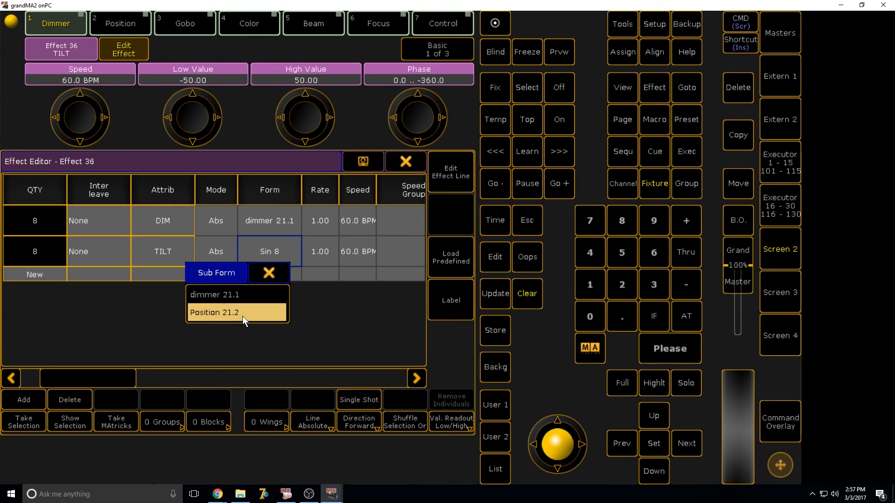
{"action": "left_click", "coordinate": [242, 315]}
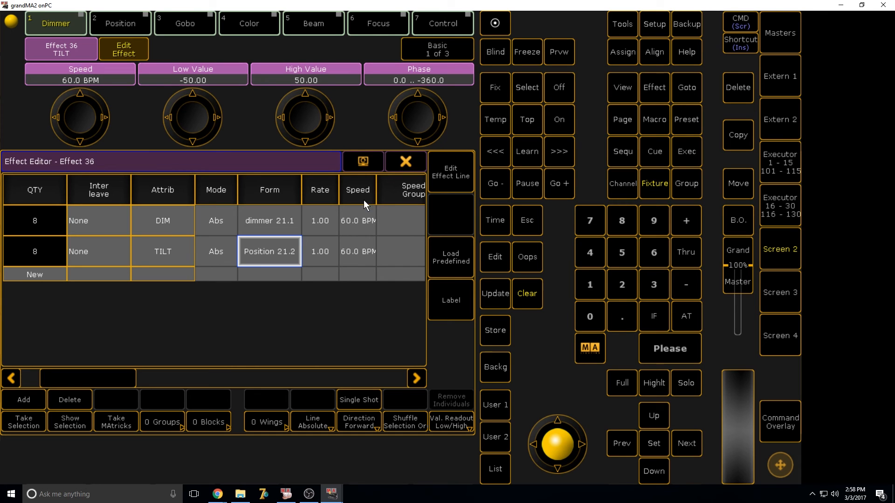
- Set the speed of both the DIM and TILT lines to 10 BPM
{"action": "left_click", "coordinate": [363, 214]}
{"action": "type", "text": "1"}
{"action": "key", "text": "Return"}
{"action": "left_click", "coordinate": [355, 254]}
{"action": "type", "text": "10"}
{"action": "key", "text": "Return"}
- Set the TILT line's low value to 0 and its high value to 70
{"action": "left_click_drag", "start_coordinate": [140, 392], "coordinate": [241, 363]}
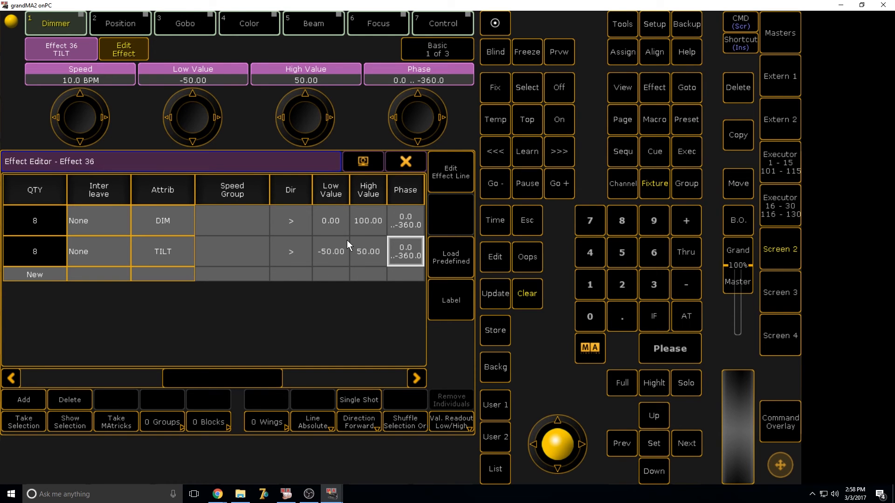
{"action": "left_click", "coordinate": [335, 252]}
{"action": "type", "text": "0"}
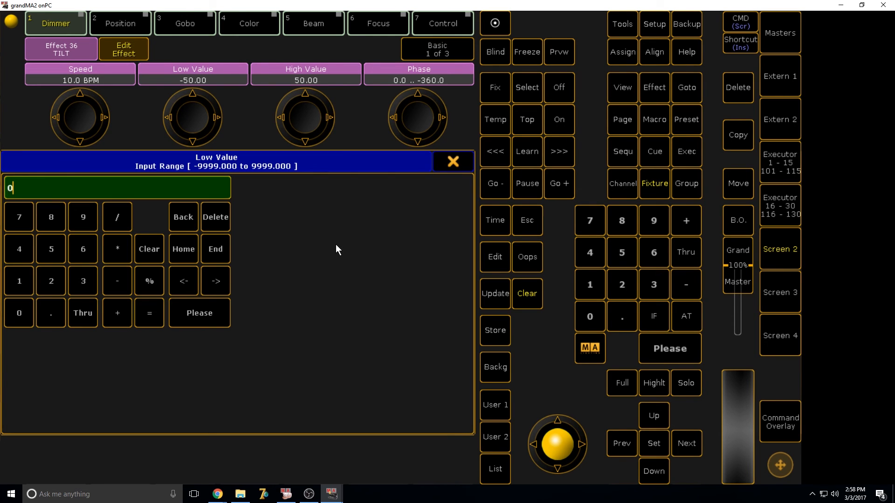
{"action": "key", "text": "Return"}
{"action": "left_click", "coordinate": [375, 257]}
{"action": "type", "text": "70"}
{"action": "key", "text": "Return"}
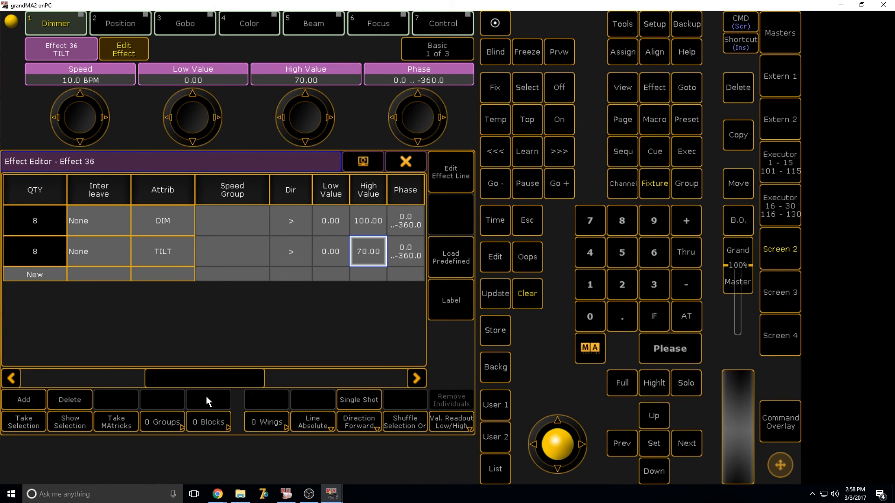
- Set Effect 36 to 2 wings and close the Command Overlay over the effect pool
{"action": "left_click", "coordinate": [271, 419]}
{"action": "type", "text": "21"}
{"action": "key", "text": "Return"}
{"action": "left_click", "coordinate": [271, 428]}
{"action": "type", "text": "2"}
{"action": "key", "text": "Return"}
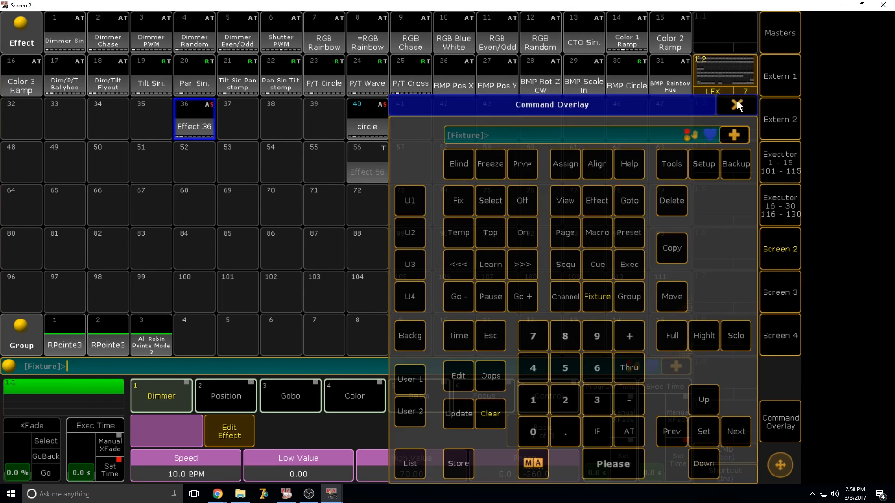
{"action": "left_click", "coordinate": [737, 102]}
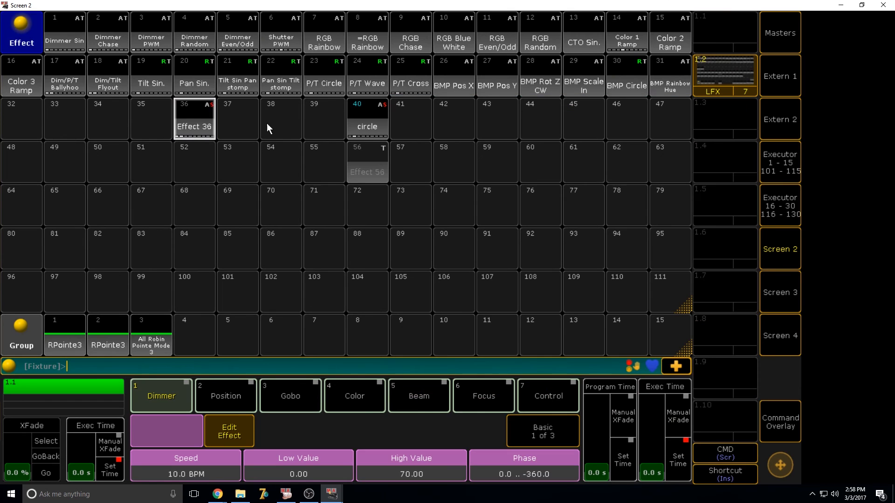
- Run Effect 36 on the selected fixtures and watch the beams in the MA 3D stage view
{"action": "left_click", "coordinate": [195, 120]}
{"action": "left_click", "coordinate": [286, 493]}
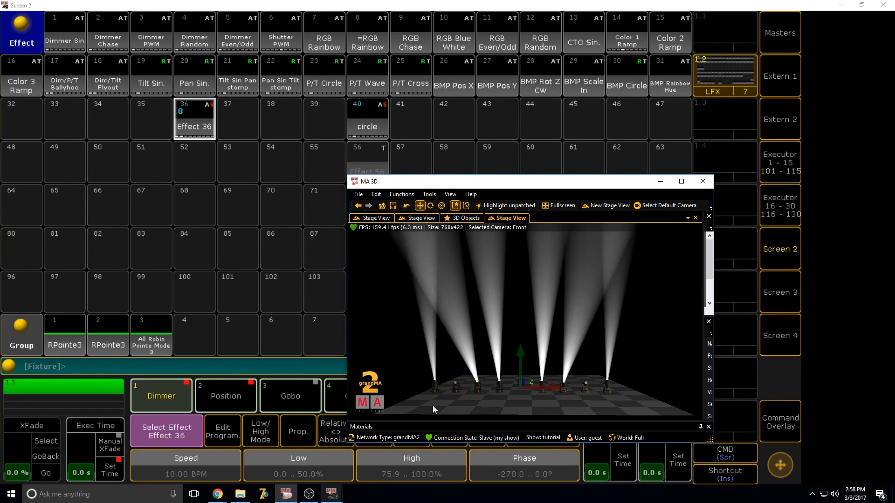
{"action": "left_click", "coordinate": [256, 244]}
- Set Effect 36's TILT line to low value 70 and high value 0, and check the movement in MA 3D
{"action": "right_click", "coordinate": [196, 118]}
{"action": "left_click_drag", "start_coordinate": [138, 379], "coordinate": [257, 375]}
{"action": "left_click", "coordinate": [337, 246]}
{"action": "type", "text": "70"}
{"action": "key", "text": "Return"}
{"action": "left_click", "coordinate": [375, 252]}
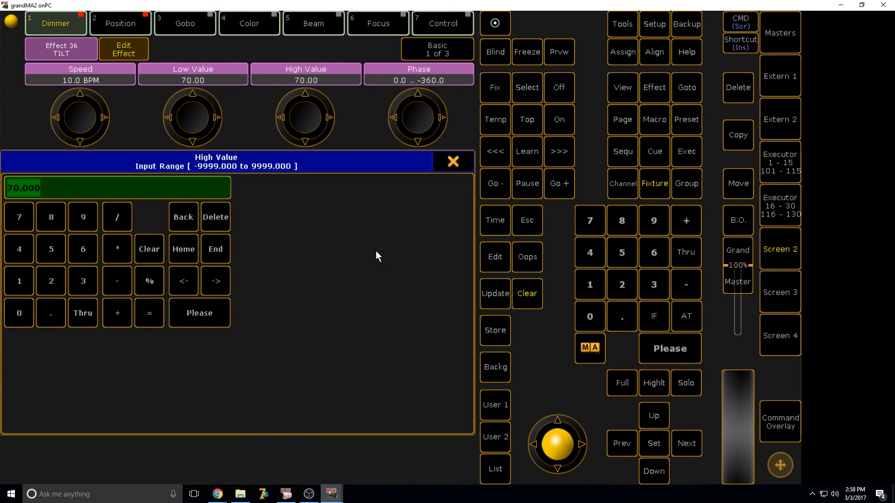
{"action": "key", "text": "BackSpace"}
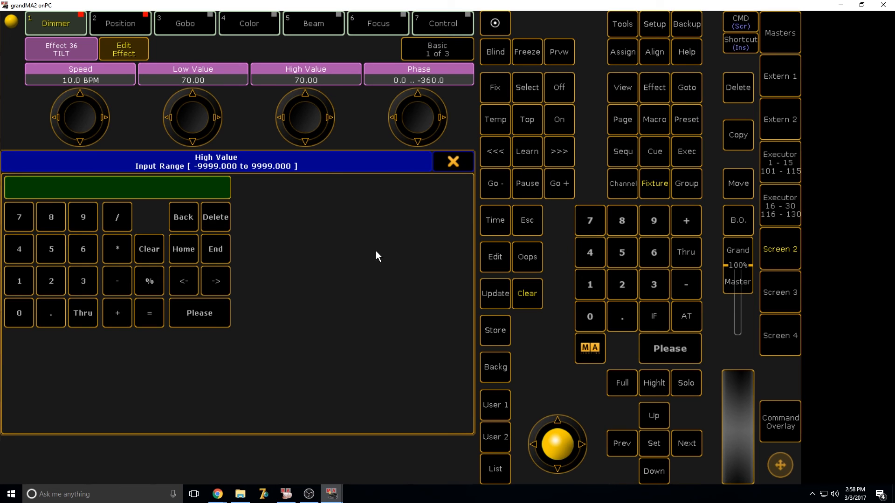
{"action": "type", "text": "0"}
{"action": "key", "text": "Return"}
{"action": "left_click", "coordinate": [407, 162]}
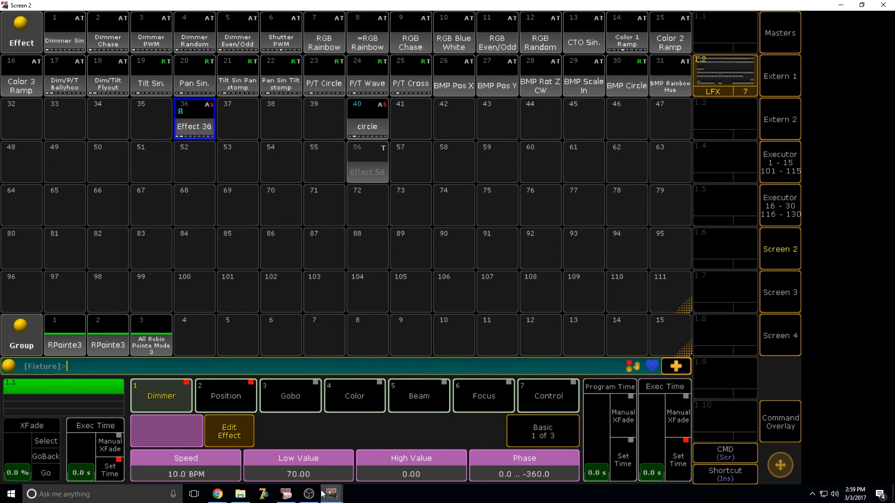
{"action": "left_click", "coordinate": [286, 494]}
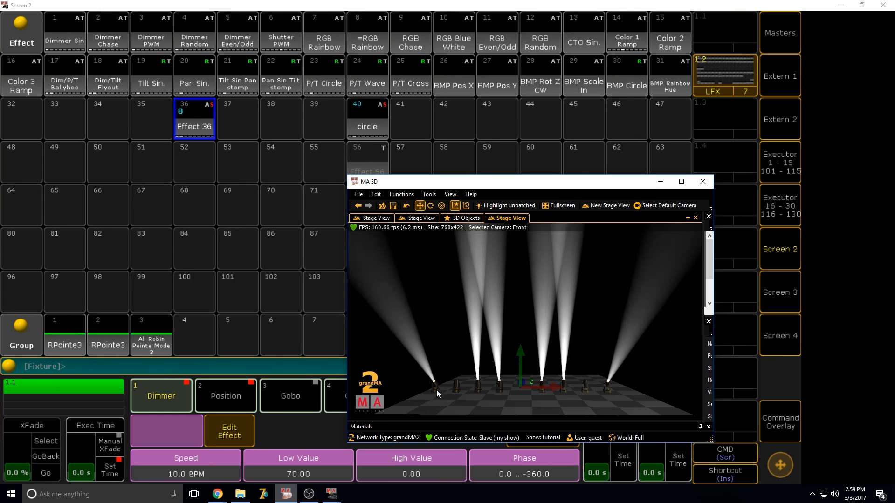
{"action": "left_click", "coordinate": [191, 247]}
- Set Effect 36's TILT line to low value 10 and high value 70 in the Effect Editor
{"action": "left_click", "coordinate": [194, 113]}
{"action": "left_click", "coordinate": [194, 113]}
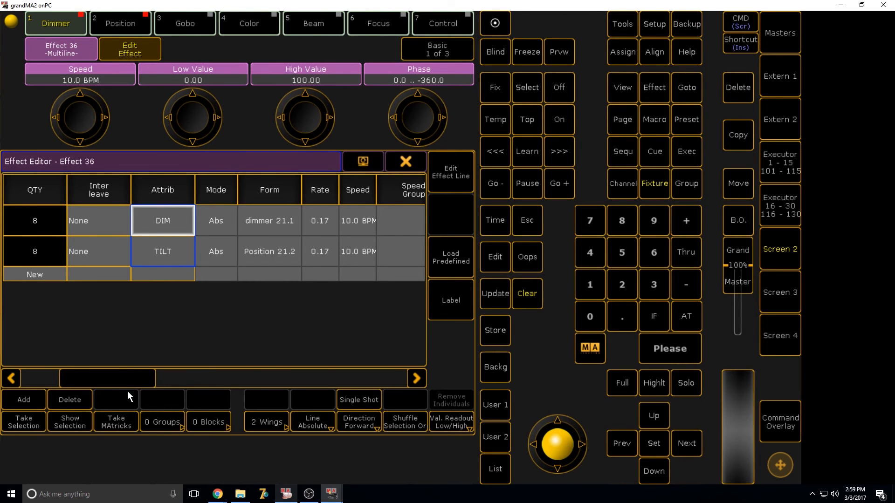
{"action": "left_click_drag", "start_coordinate": [135, 372], "coordinate": [260, 350]}
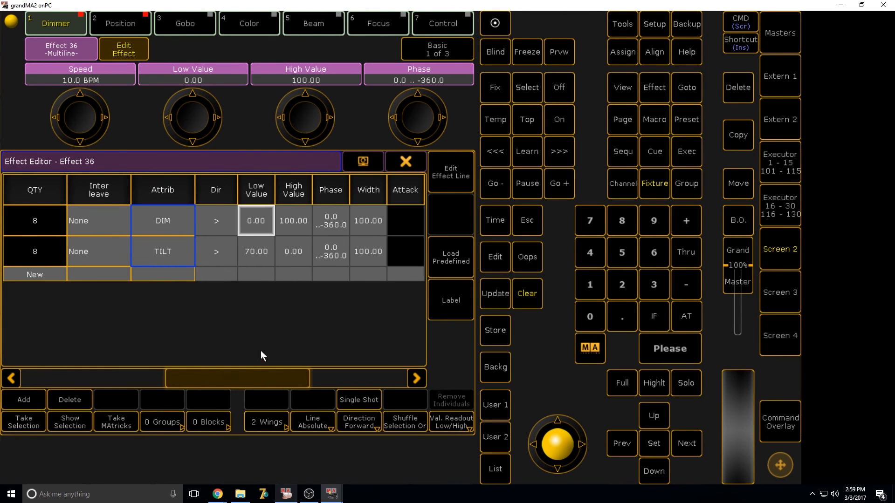
{"action": "left_click", "coordinate": [275, 250]}
{"action": "left_click", "coordinate": [442, 162]}
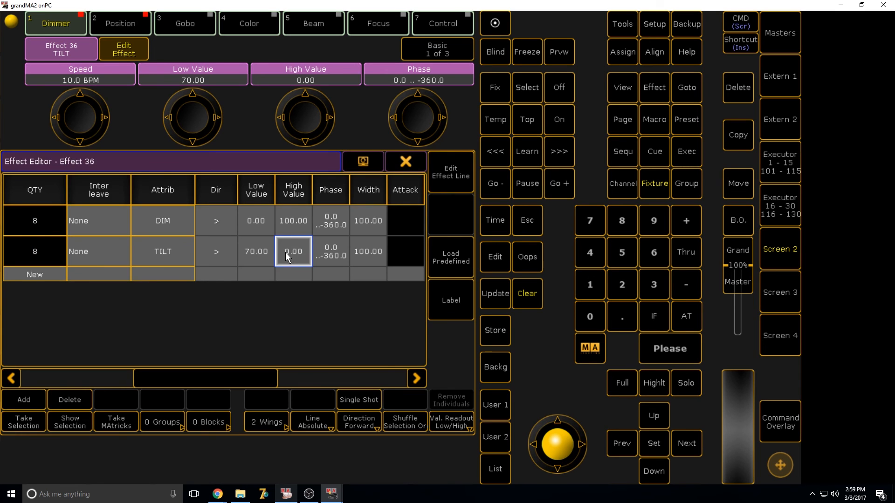
{"action": "left_click", "coordinate": [259, 252]}
{"action": "type", "text": "10"}
{"action": "key", "text": "Return"}
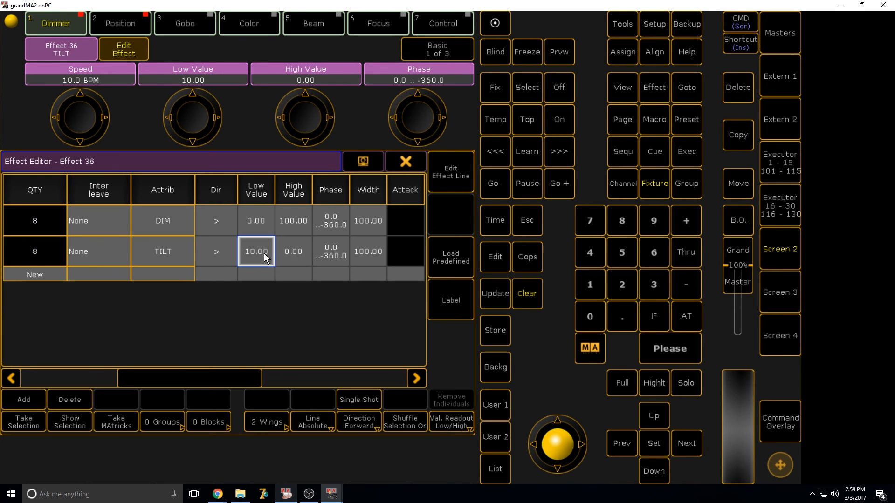
{"action": "left_click", "coordinate": [297, 245]}
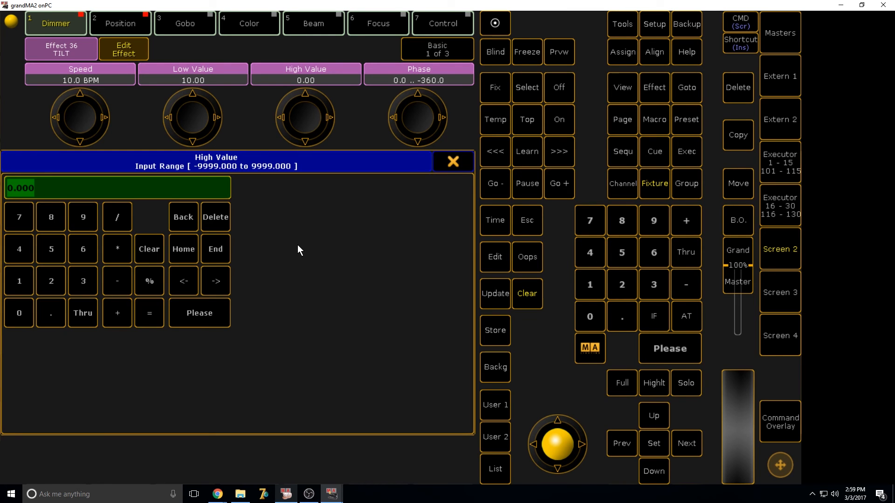
{"action": "type", "text": "70"}
{"action": "key", "text": "Return"}
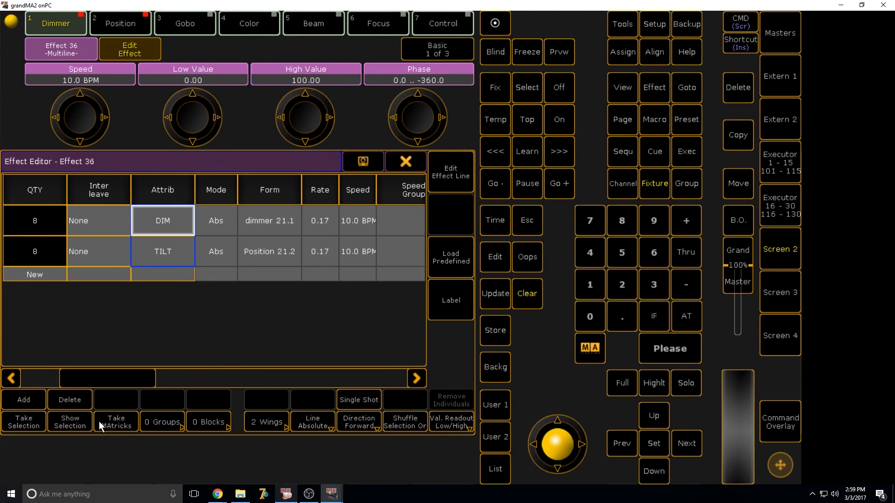
- Review Effect 36's low and high values, check its beam movement in the MA 3D stage view, and close the Effect Editor
{"action": "left_click_drag", "start_coordinate": [142, 373], "coordinate": [254, 355]}
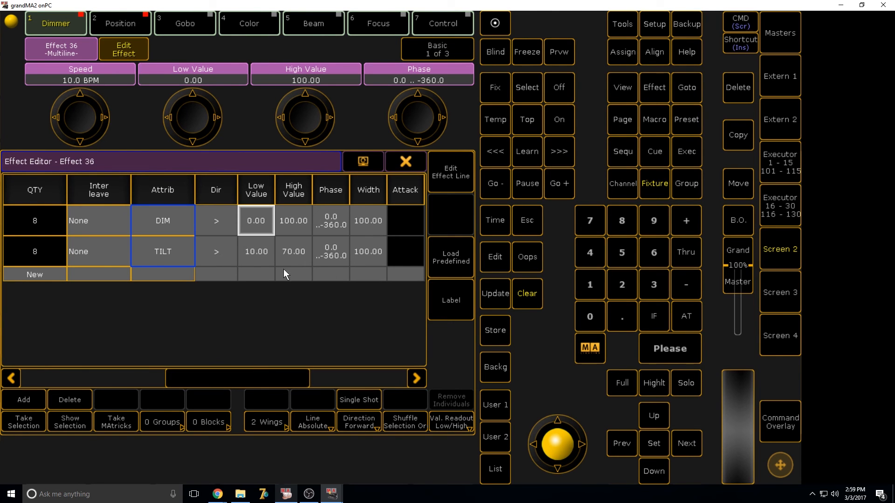
{"action": "left_click", "coordinate": [286, 495]}
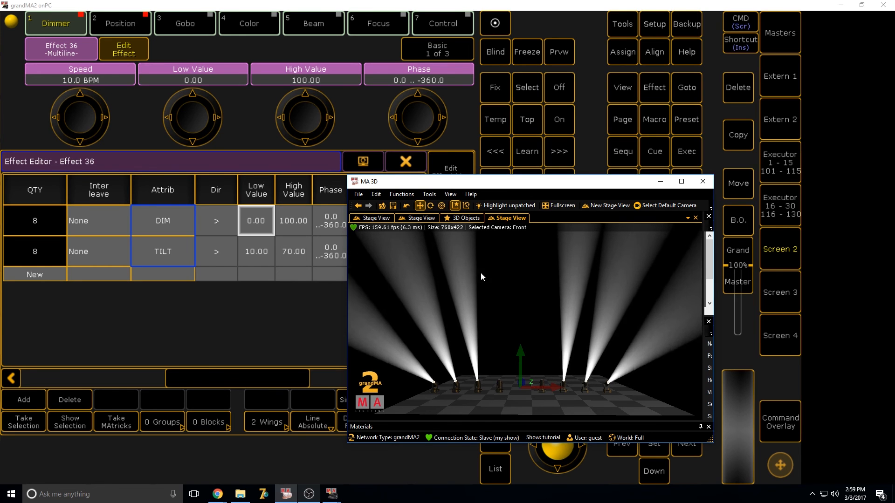
{"action": "left_click", "coordinate": [353, 230]}
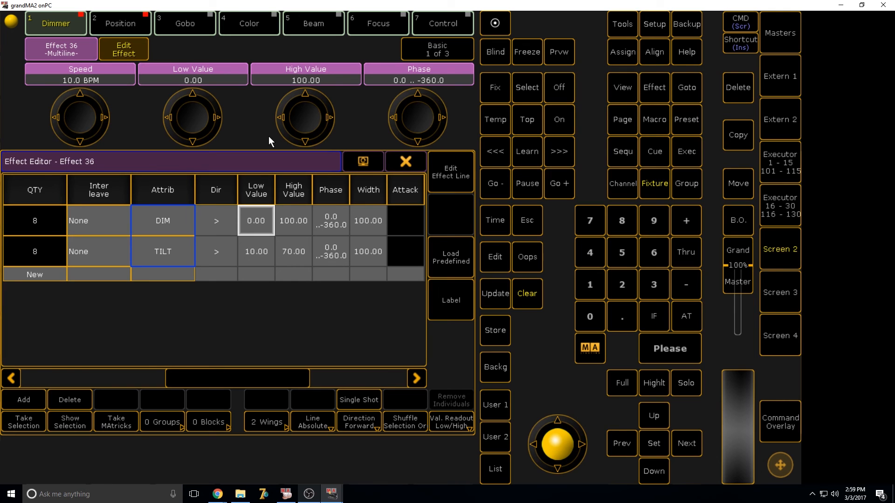
{"action": "left_click", "coordinate": [405, 162]}
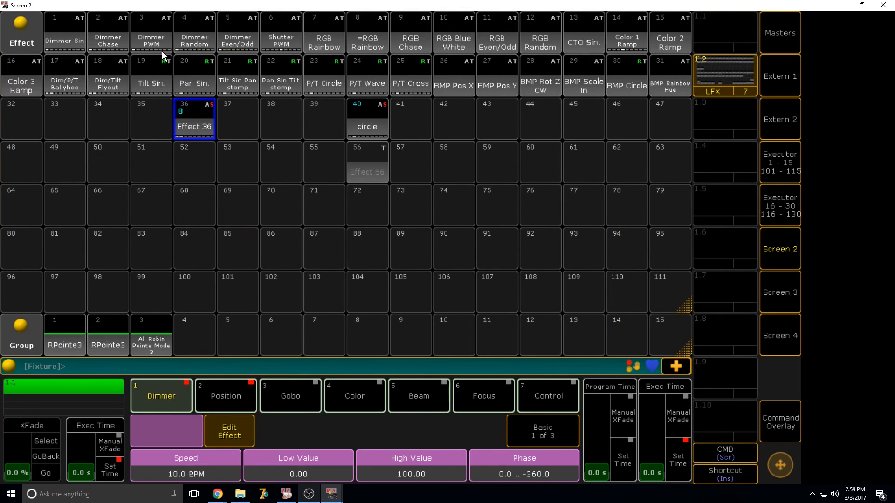
- Clear the programmer to stop Effect 36 and close the Command Overlay
{"action": "left_click", "coordinate": [783, 428]}
{"action": "left_click", "coordinate": [495, 421]}
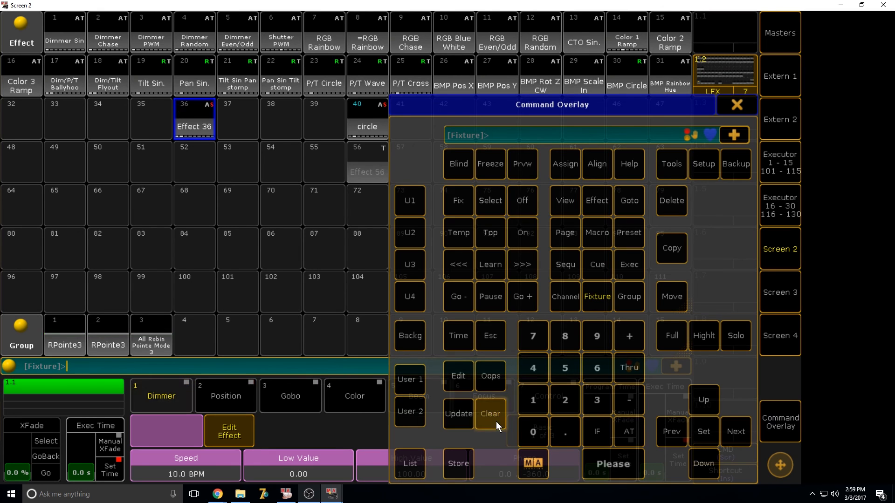
{"action": "left_click", "coordinate": [741, 99]}
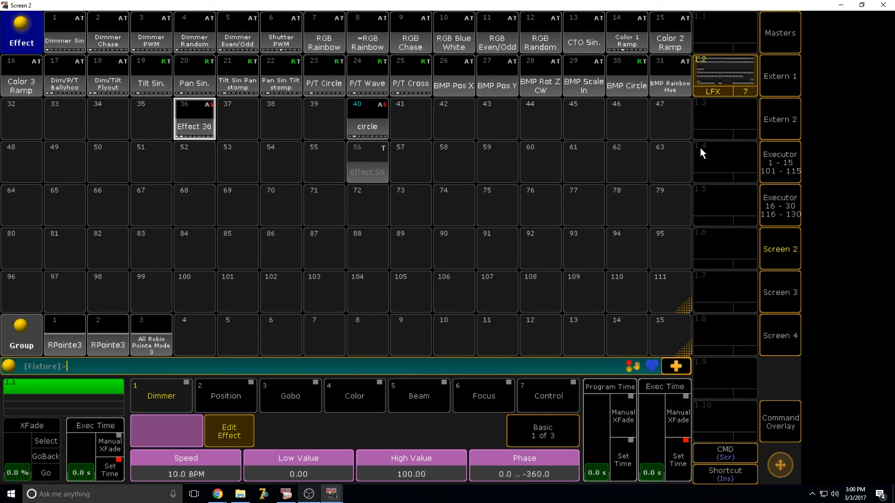
- Quick-save the show file and return to the effect pool on Screen 2
{"action": "left_click", "coordinate": [785, 257]}
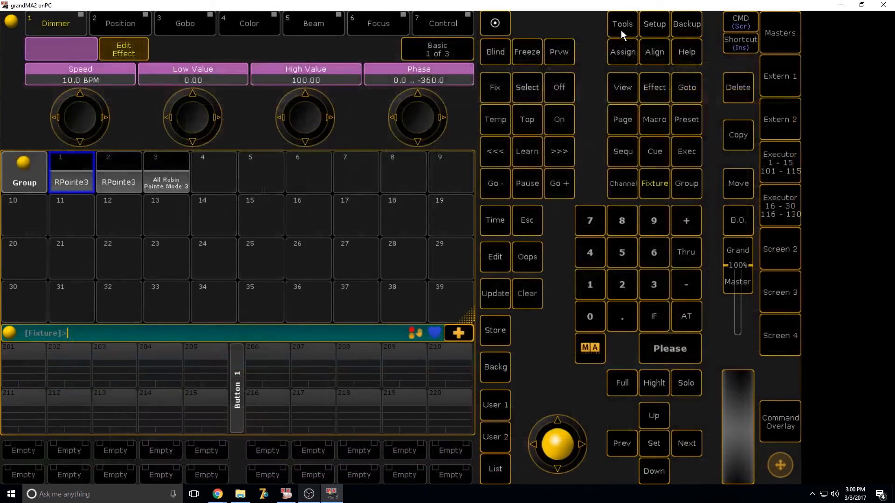
{"action": "left_click", "coordinate": [685, 18]}
{"action": "left_click", "coordinate": [685, 17]}
{"action": "left_click", "coordinate": [780, 243]}
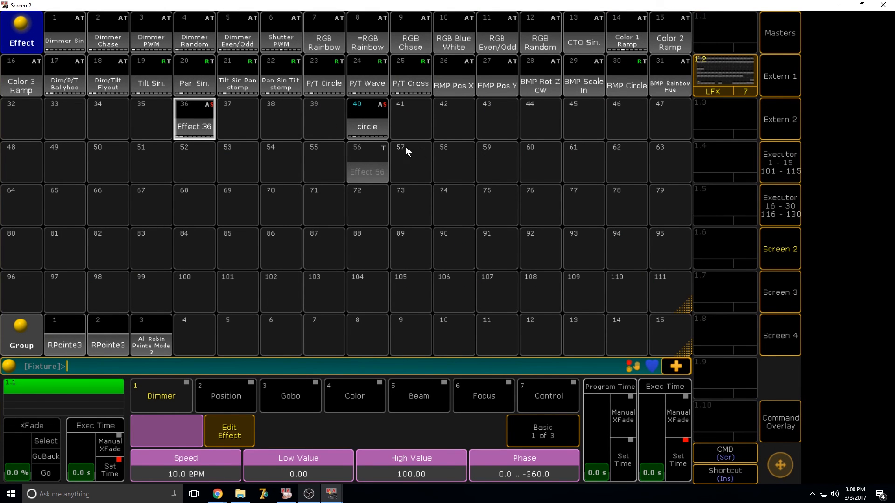
- Run the command "Assign Effect 36 /rate=2" and check the rate of both lines in the Effect Editor
{"action": "key", "text": "alt+Tab"}
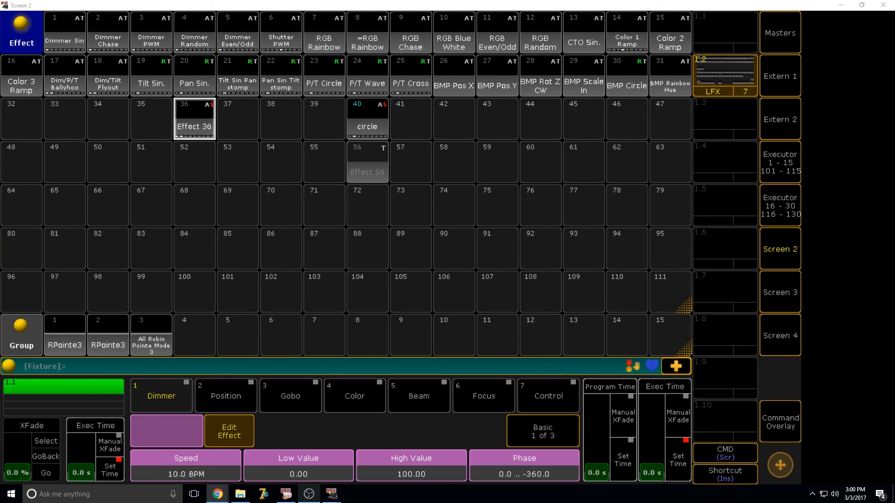
{"action": "left_click", "coordinate": [279, 352]}
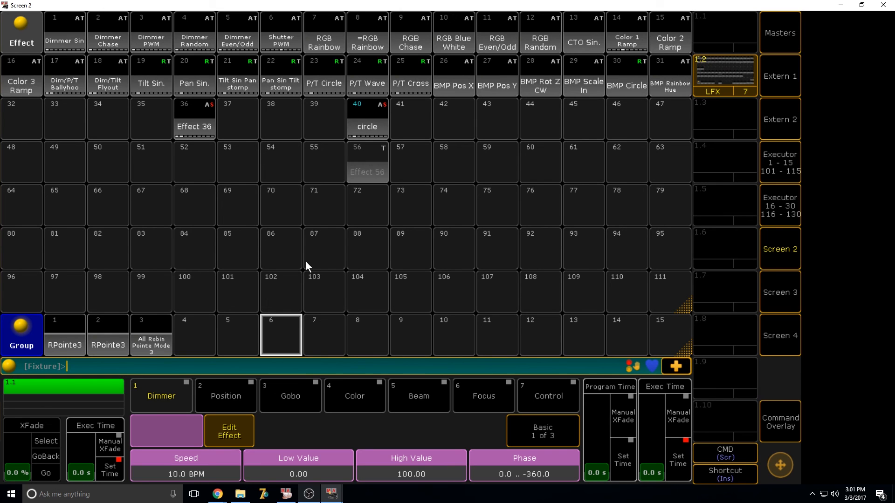
{"action": "left_click", "coordinate": [83, 370]}
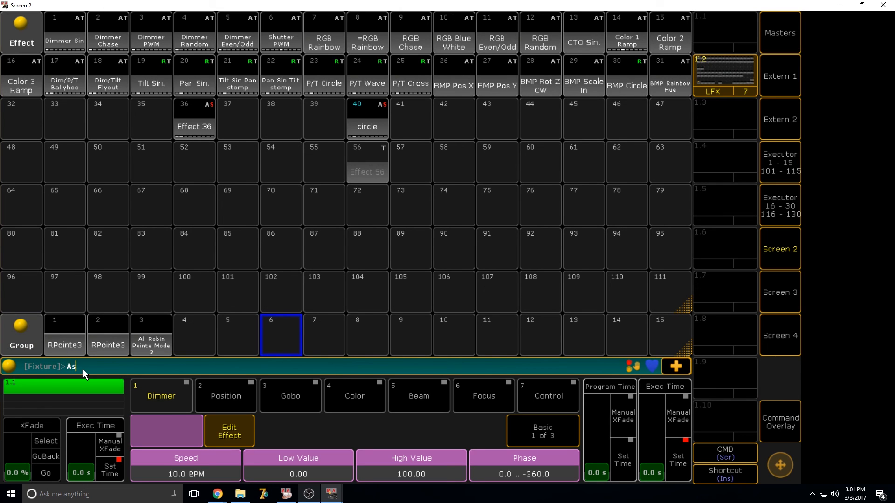
{"action": "type", "text": "Assign Effect 36 /gtro"}
{"action": "key", "text": "BackSpace"}
{"action": "key", "text": "BackSpace"}
{"action": "key", "text": "BackSpace"}
{"action": "type", "text": "roups="}
{"action": "key", "text": "BackSpace"}
{"action": "key", "text": "BackSpace"}
{"action": "key", "text": "BackSpace"}
{"action": "key", "text": "BackSpace"}
{"action": "key", "text": "BackSpace"}
{"action": "key", "text": "BackSpace"}
{"action": "key", "text": "BackSpace"}
{"action": "type", "text": "rate=2"}
{"action": "key", "text": "Return"}
{"action": "key", "text": "alt+Tab"}
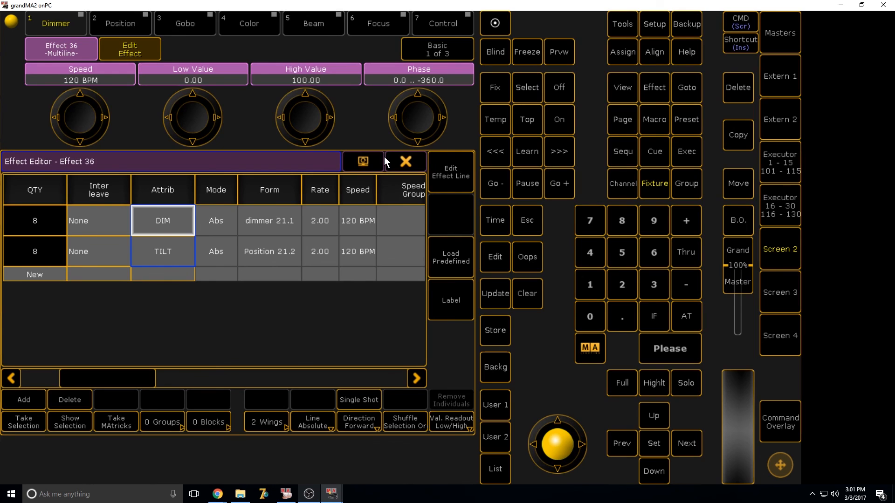
{"action": "key", "text": "alt+Tab"}
- Run the command "Assign Effect 36 /rate=0" and check the result in the Effect Editor
{"action": "type", "text": "Ass"}
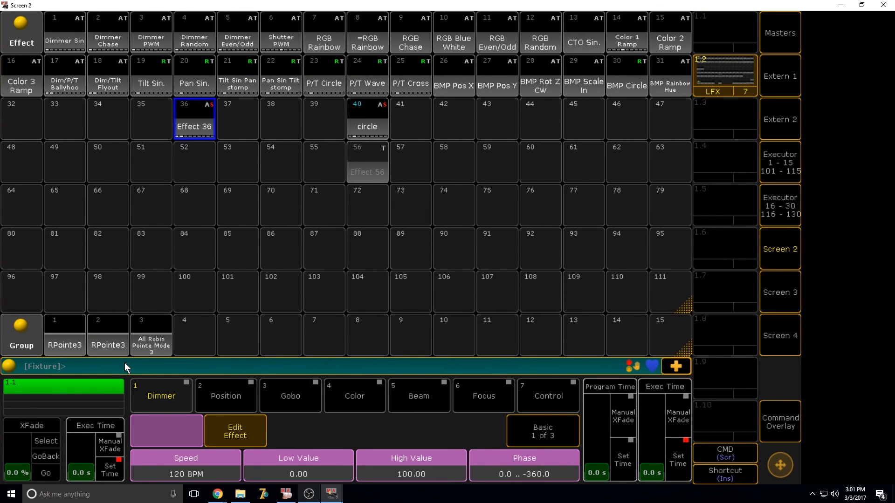
{"action": "type", "text": "ign Effect 36 /rta"}
{"action": "key", "text": "BackSpace"}
{"action": "key", "text": "BackSpace"}
{"action": "type", "text": "ate=0"}
{"action": "key", "text": "Return"}
{"action": "right_click", "coordinate": [190, 116]}
{"action": "left_click", "coordinate": [394, 159]}
- Set the speed of Effect 36's DIM and TILT lines to 10 BPM and close the Effect Editor
{"action": "right_click", "coordinate": [198, 117]}
{"action": "left_click", "coordinate": [364, 228]}
{"action": "left_click", "coordinate": [364, 229]}
{"action": "type", "text": "10"}
{"action": "key", "text": "Return"}
{"action": "double_click", "coordinate": [369, 258]}
{"action": "type", "text": "10"}
{"action": "key", "text": "Return"}
{"action": "left_click", "coordinate": [418, 164]}
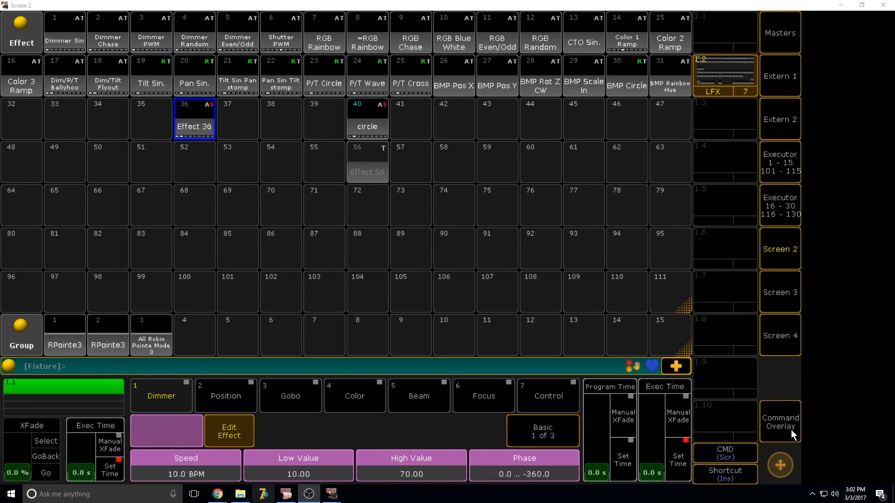
- Label Effect 36 as Flydown and close the Command Overlay
{"action": "left_click", "coordinate": [774, 409]}
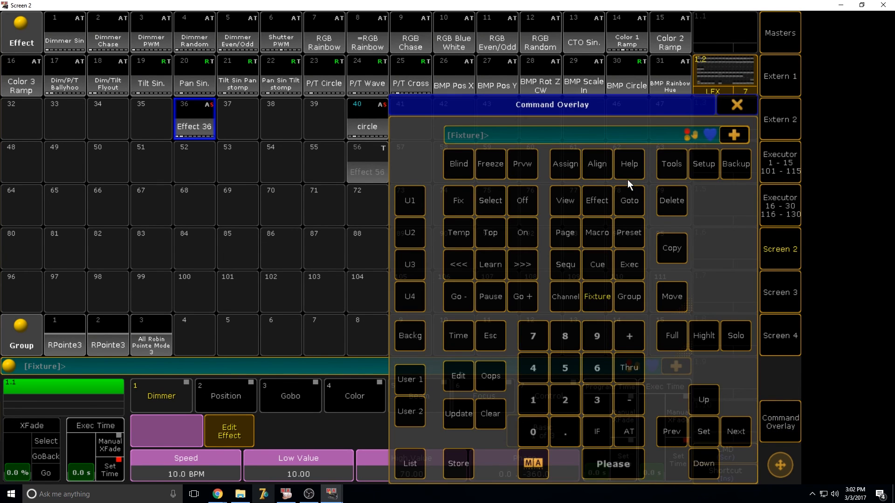
{"action": "double_click", "coordinate": [553, 159]}
{"action": "left_click", "coordinate": [208, 134]}
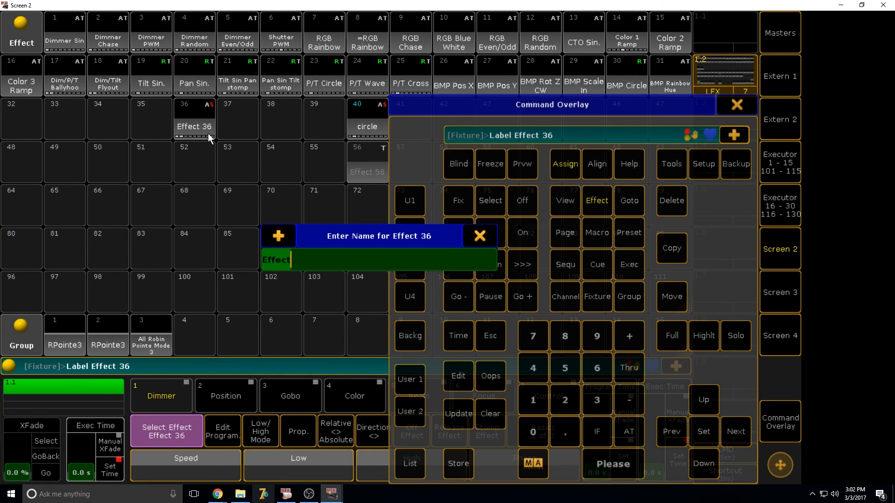
{"action": "type", "text": "Flydown"}
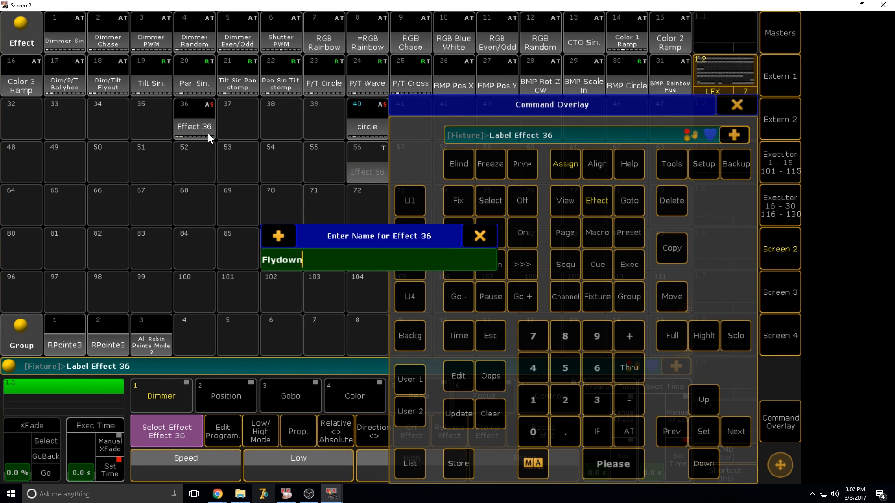
{"action": "key", "text": "Return"}
{"action": "left_click", "coordinate": [739, 110]}
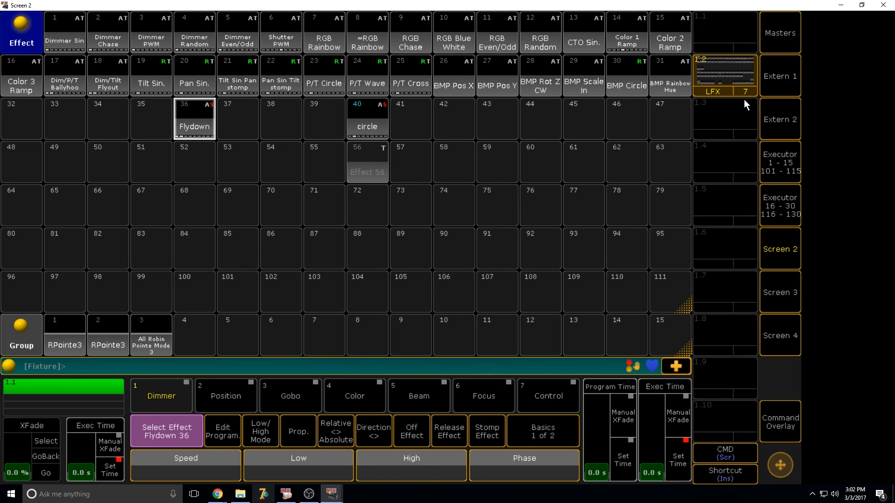